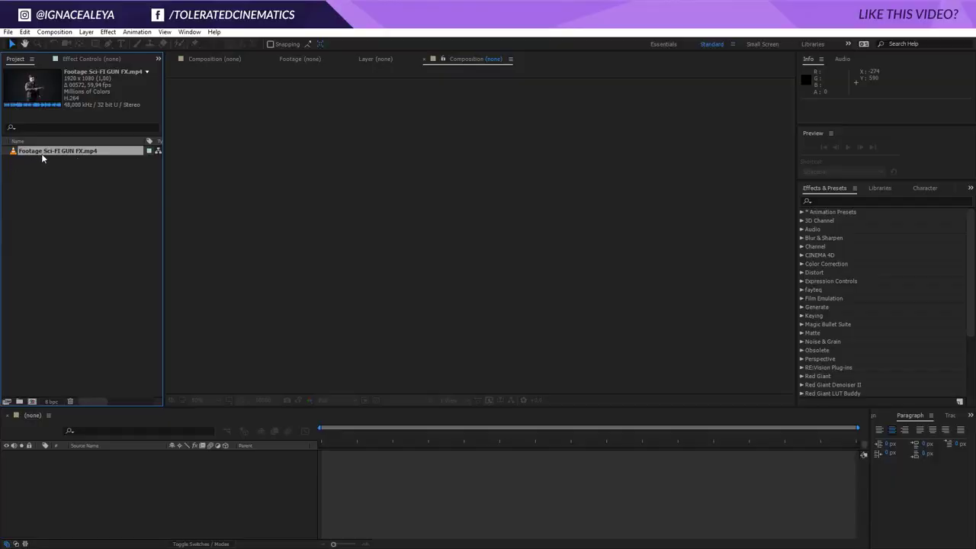
Create a composition from Footage Sci-FI GUN FX.mp4 and set the project colour depth to 32 bits per channel (float)
{"action": "left_click_drag", "start_coordinate": [47, 153], "coordinate": [34, 402]}
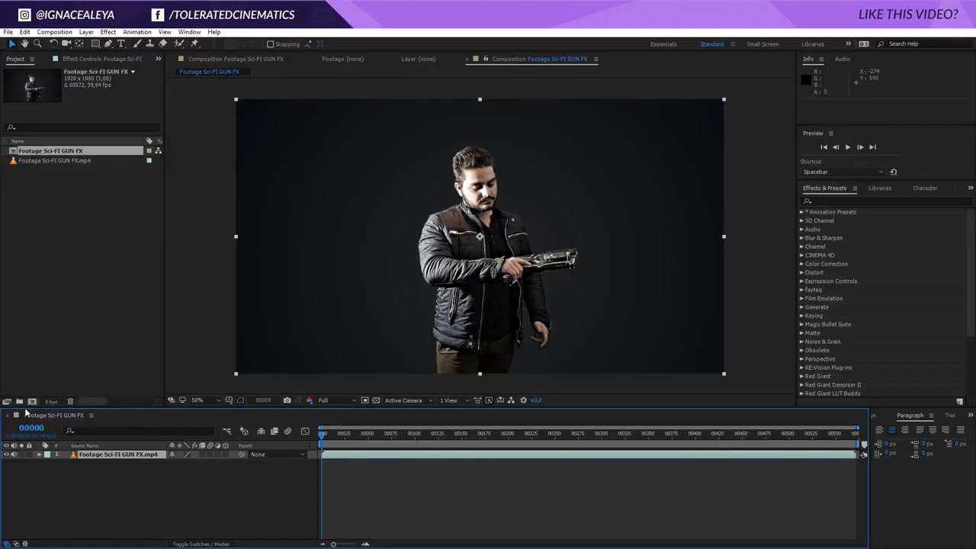
{"action": "left_click", "coordinate": [51, 401]}
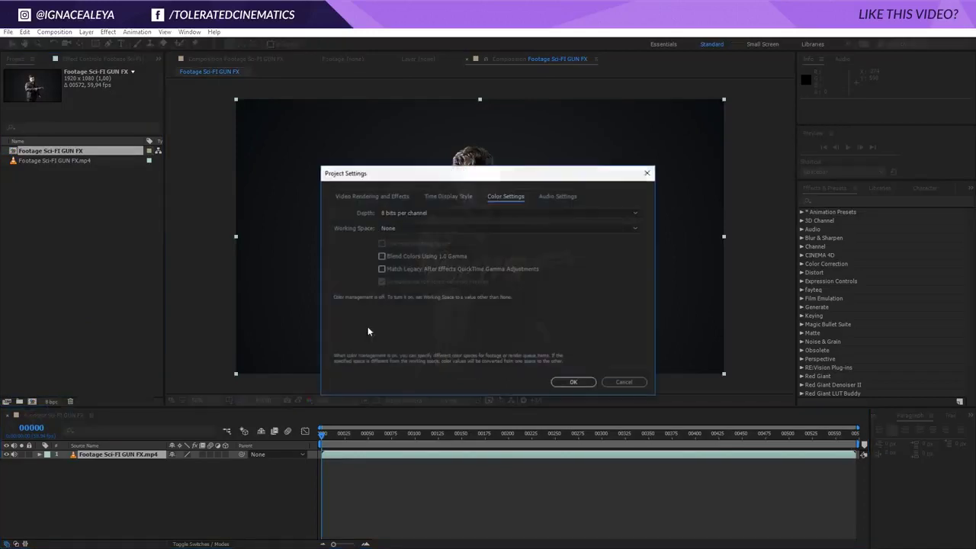
{"action": "left_click", "coordinate": [412, 213]}
{"action": "left_click", "coordinate": [403, 247]}
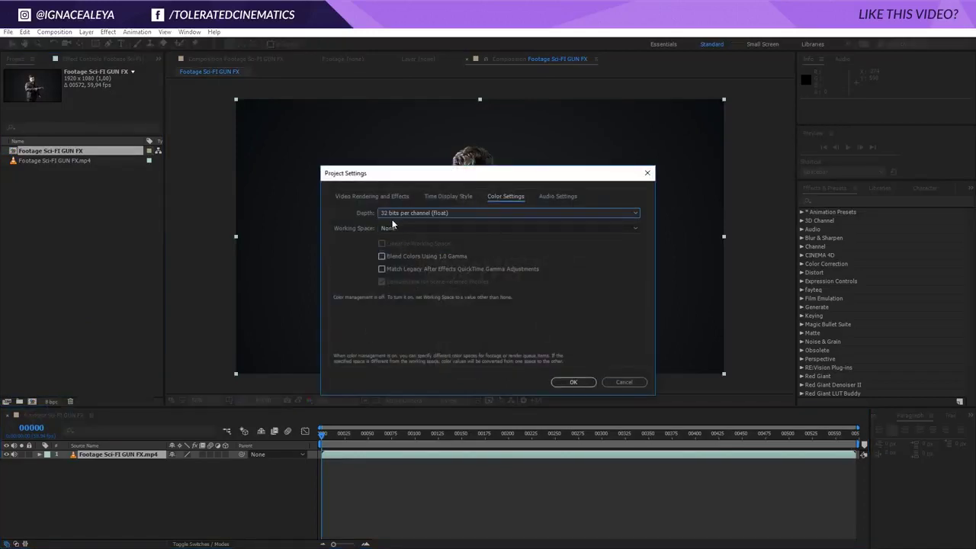
{"action": "left_click", "coordinate": [573, 382]}
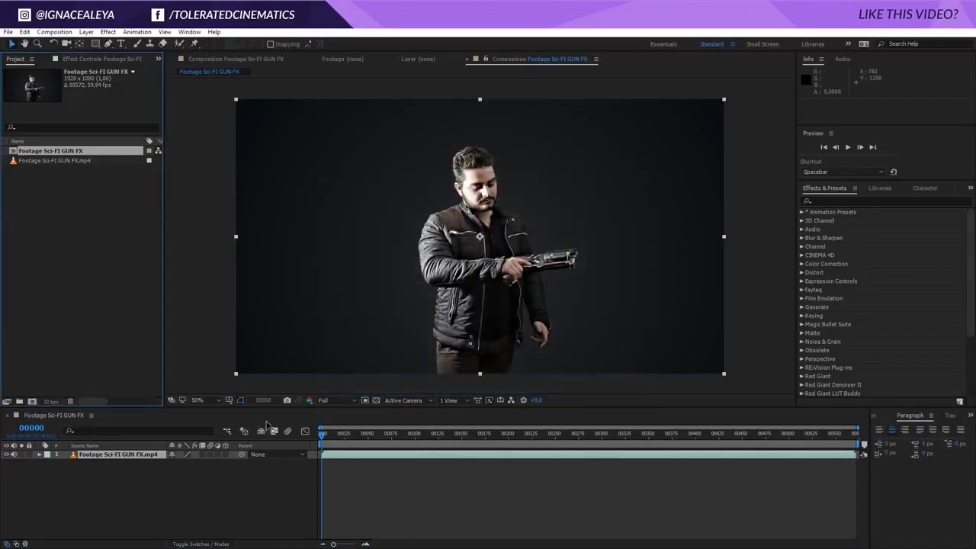
Reveal the footage layer's audio waveform and use its first peak to place the playhead on the first gunshot at frame 182
{"action": "left_click_drag", "start_coordinate": [330, 439], "coordinate": [410, 442]}
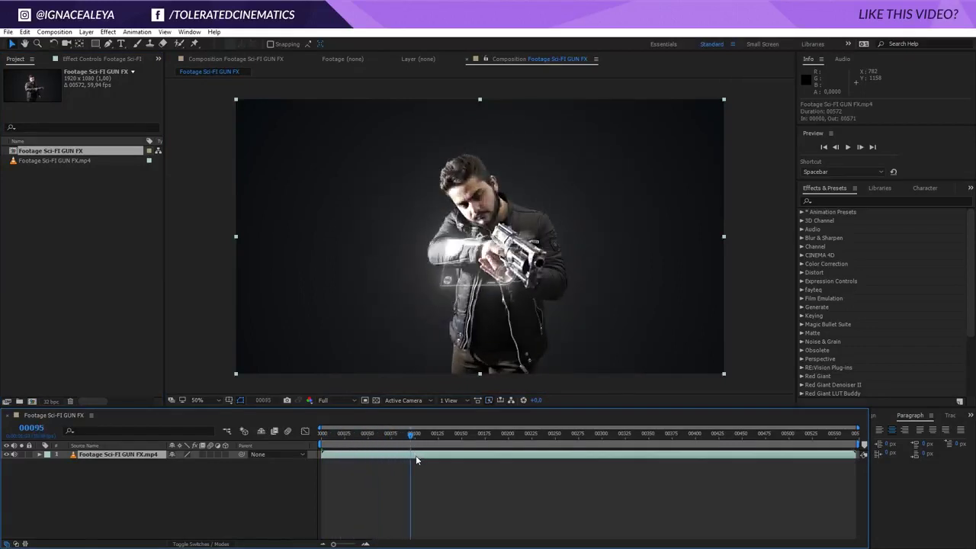
{"action": "key", "text": "l"}
{"action": "key", "text": "l"}
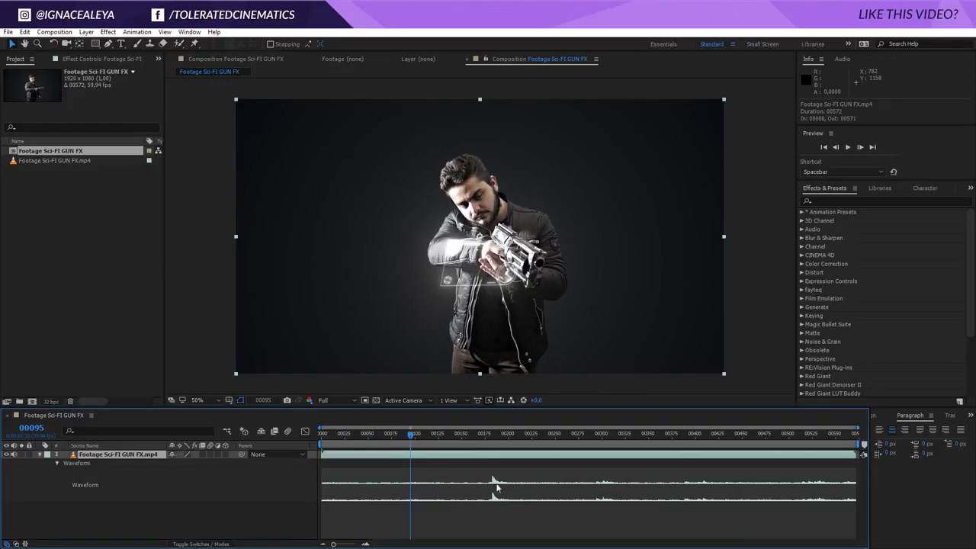
{"action": "left_click", "coordinate": [488, 434]}
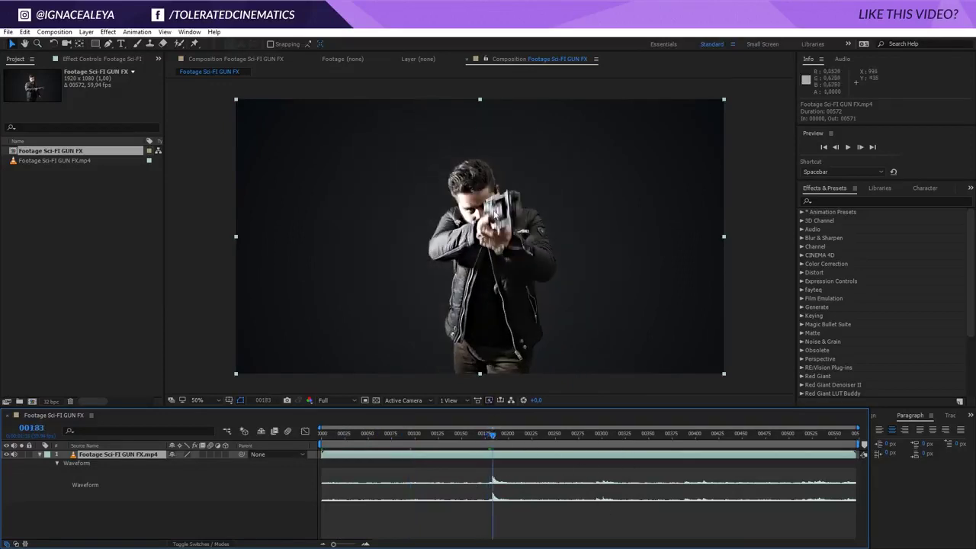
{"action": "key", "text": "Page_Up"}
{"action": "key", "text": "Page_Down"}
{"action": "key", "text": "Page_Up"}
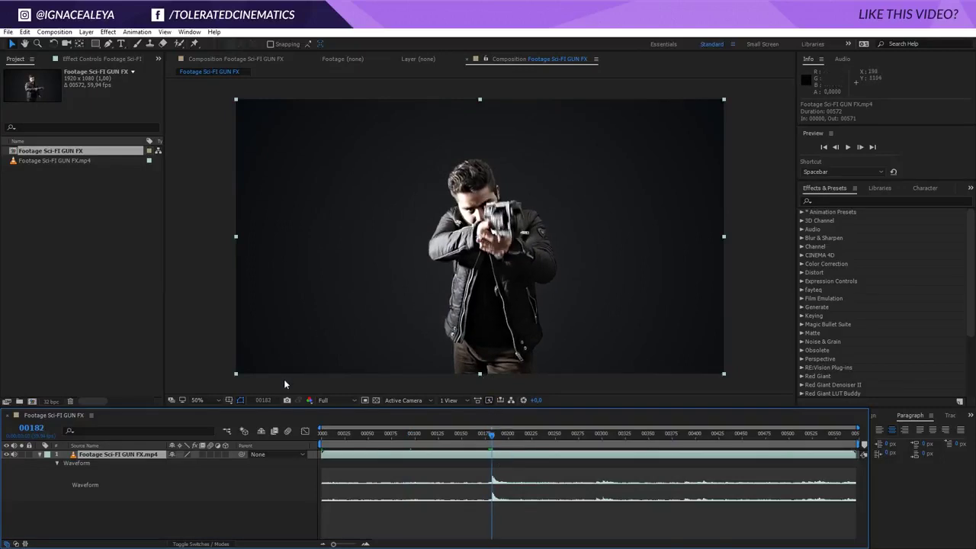
Mark the three gunshots on the footage layer, with the first marker at frame 182 and the second at frame 295
{"action": "key", "text": "l"}
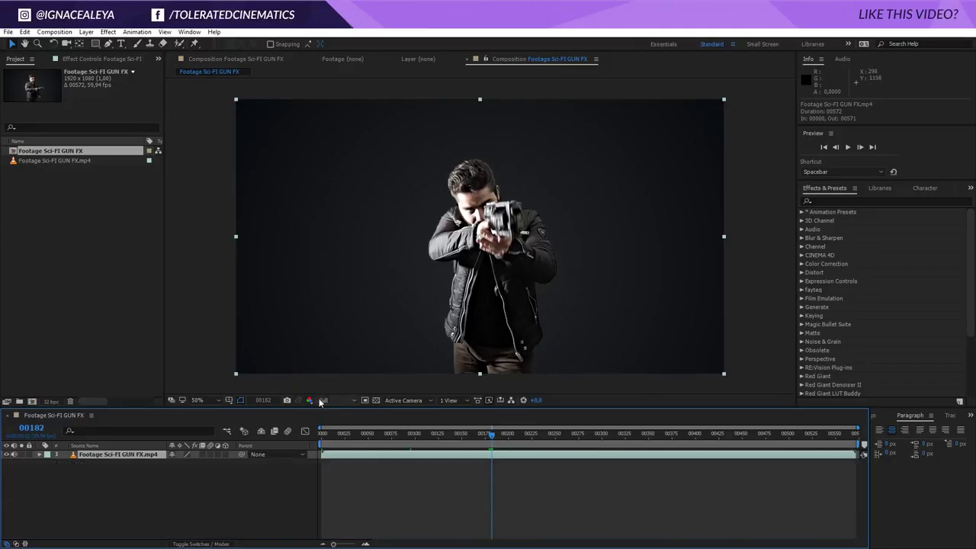
{"action": "key", "text": "l"}
{"action": "key", "text": "l"}
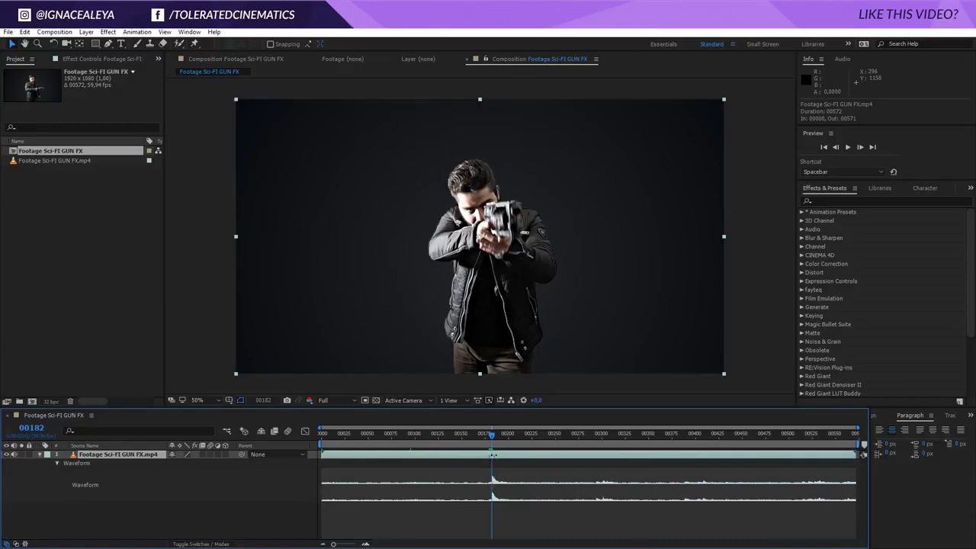
{"action": "left_click_drag", "start_coordinate": [604, 436], "coordinate": [598, 444]}
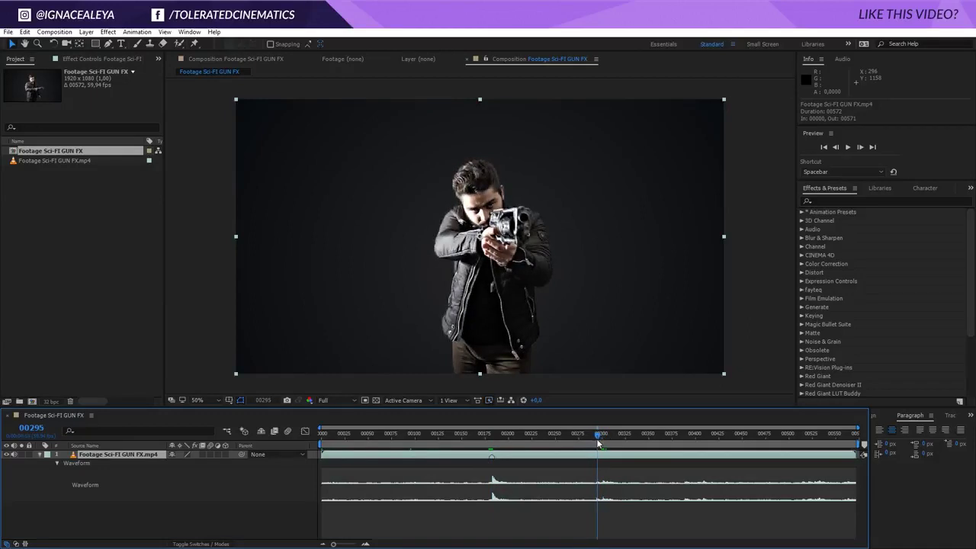
{"action": "left_click_drag", "start_coordinate": [663, 438], "coordinate": [514, 460]}
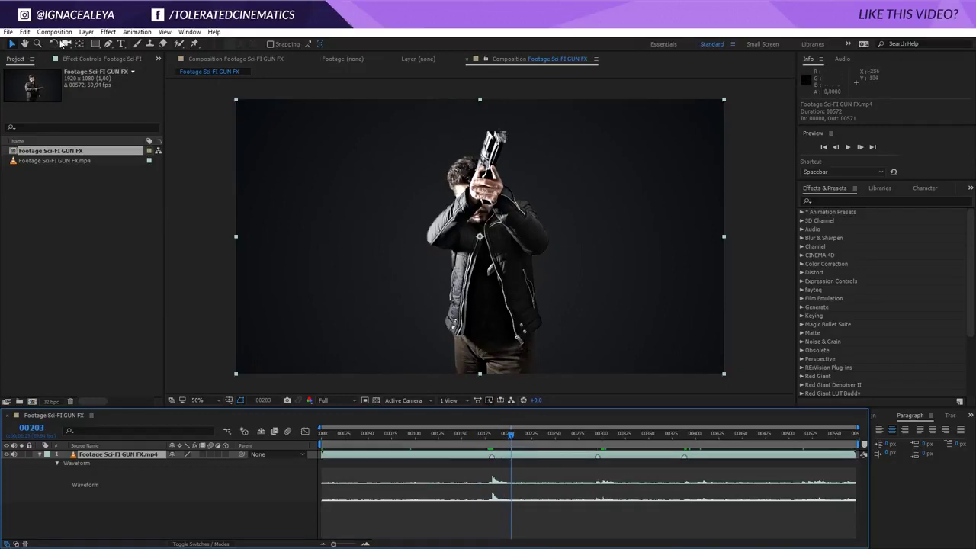
Change the composition height to 800 px to give the frame a widescreen crop
{"action": "left_click", "coordinate": [86, 33]}
{"action": "mouse_move", "coordinate": [84, 47]}
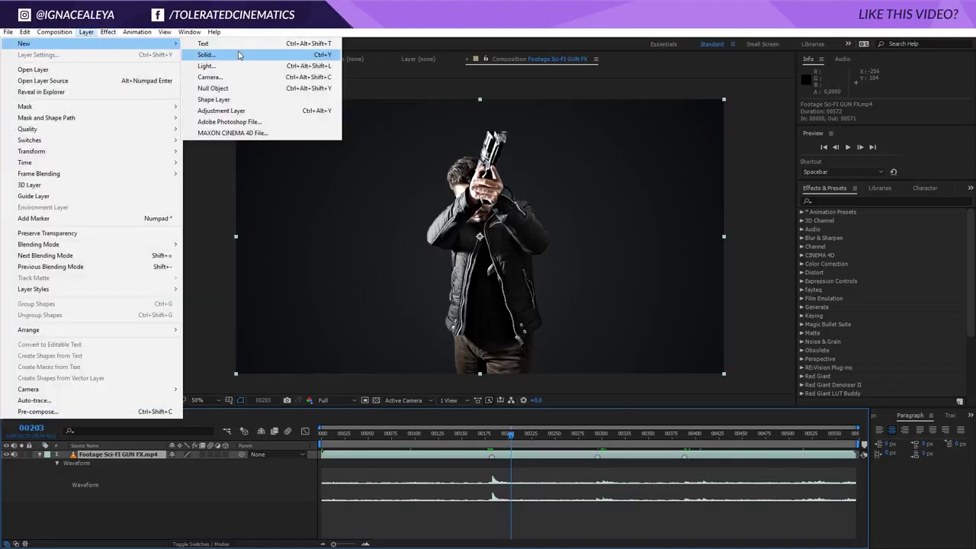
{"action": "mouse_move", "coordinate": [54, 32]}
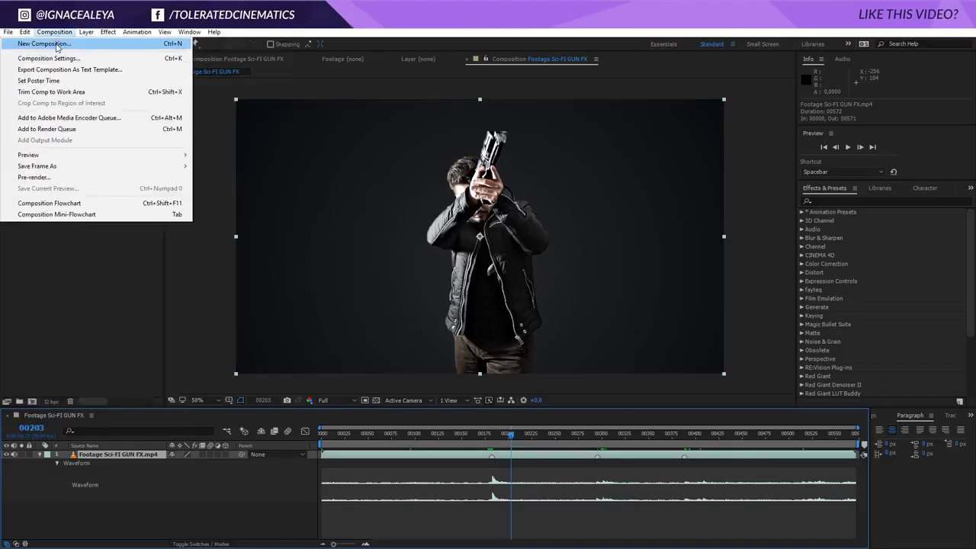
{"action": "left_click", "coordinate": [48, 58]}
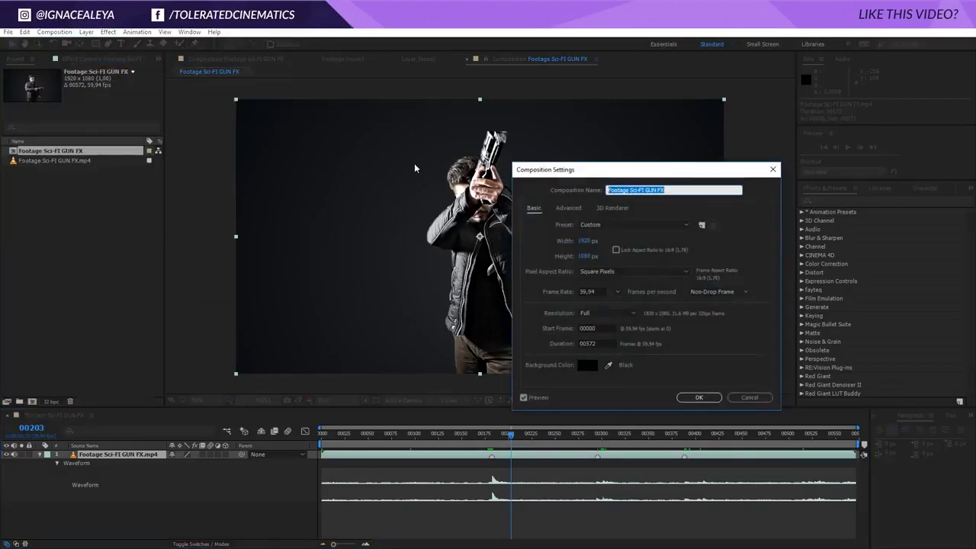
{"action": "left_click", "coordinate": [586, 259]}
{"action": "type", "text": "808"}
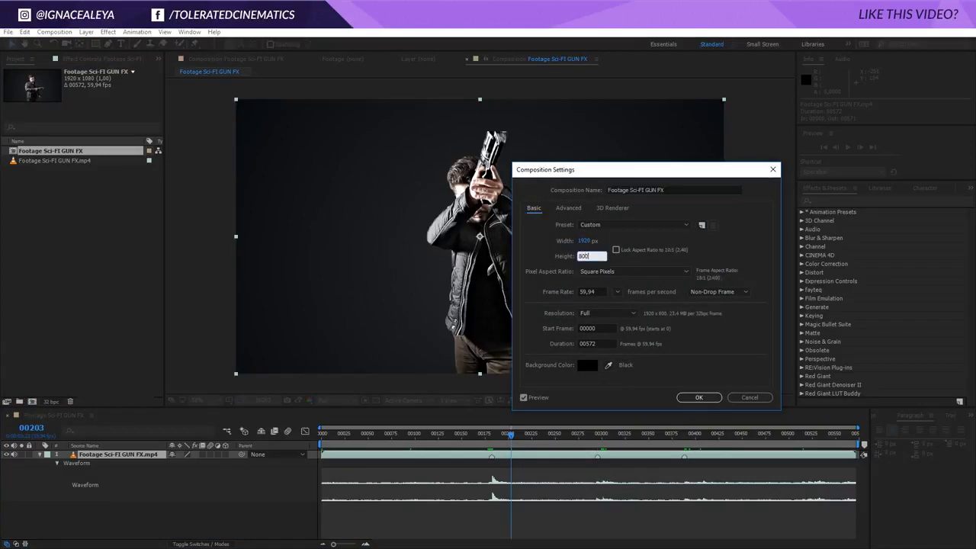
{"action": "key", "text": "Return"}
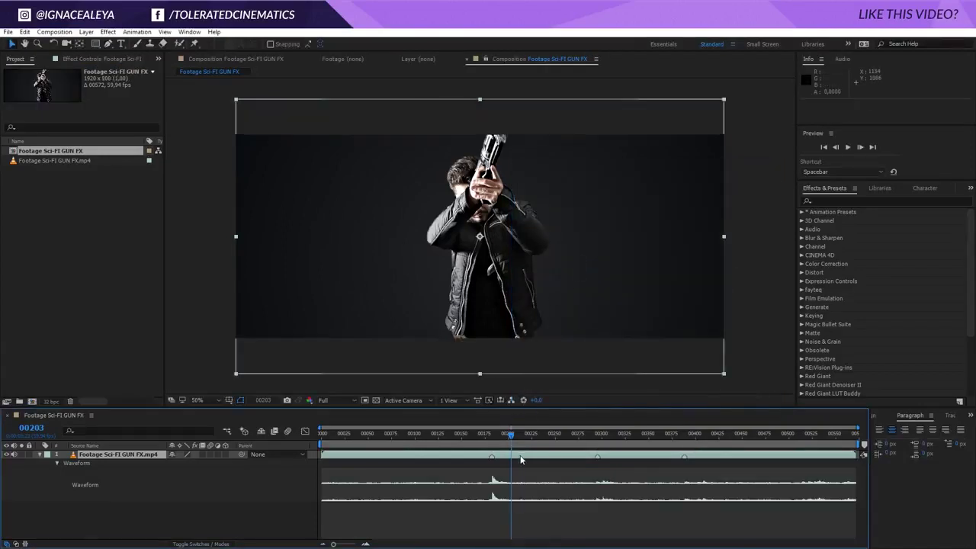
Move the footage vertically within the cropped frame to position about 960, 376, checking the framing at the recoil pose
{"action": "left_click_drag", "start_coordinate": [512, 439], "coordinate": [458, 436]}
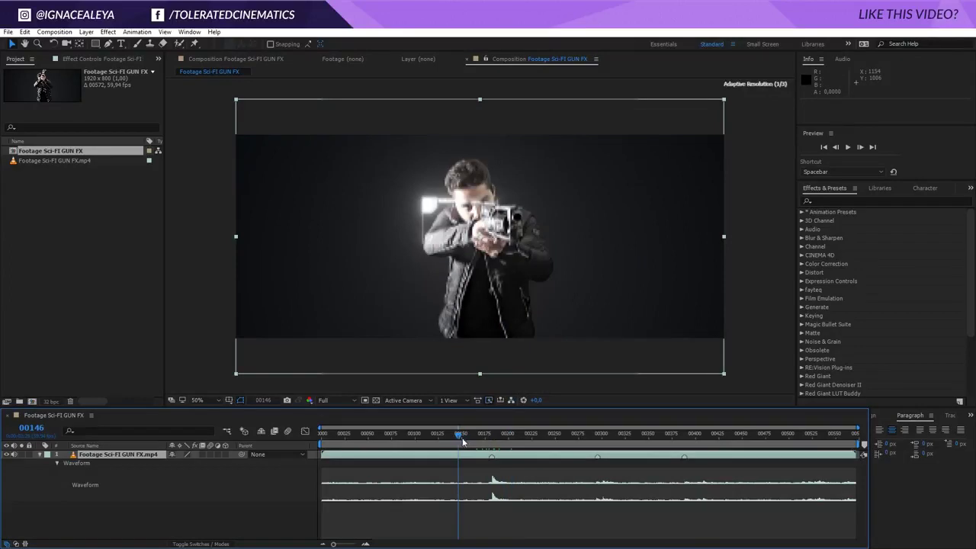
{"action": "left_click_drag", "start_coordinate": [491, 334], "coordinate": [492, 314]}
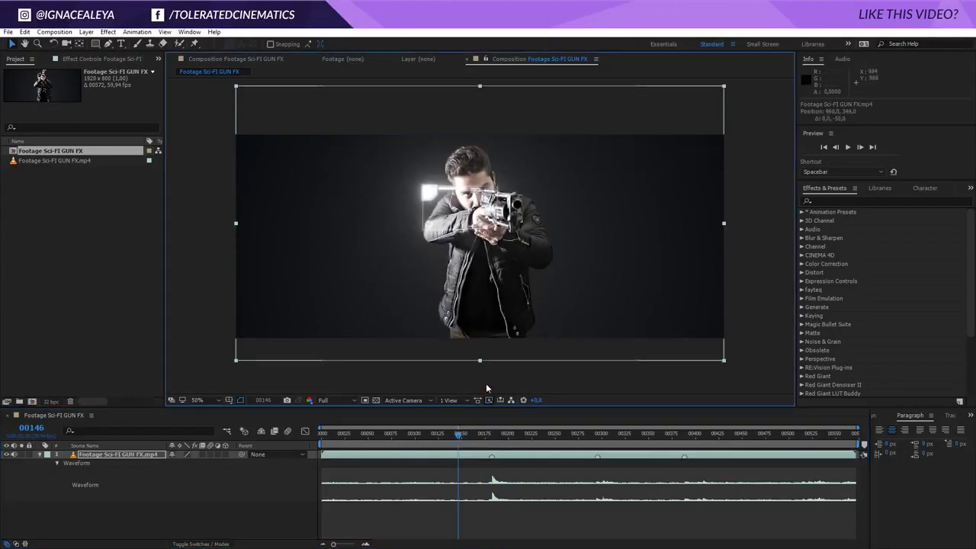
{"action": "left_click_drag", "start_coordinate": [466, 433], "coordinate": [510, 444]}
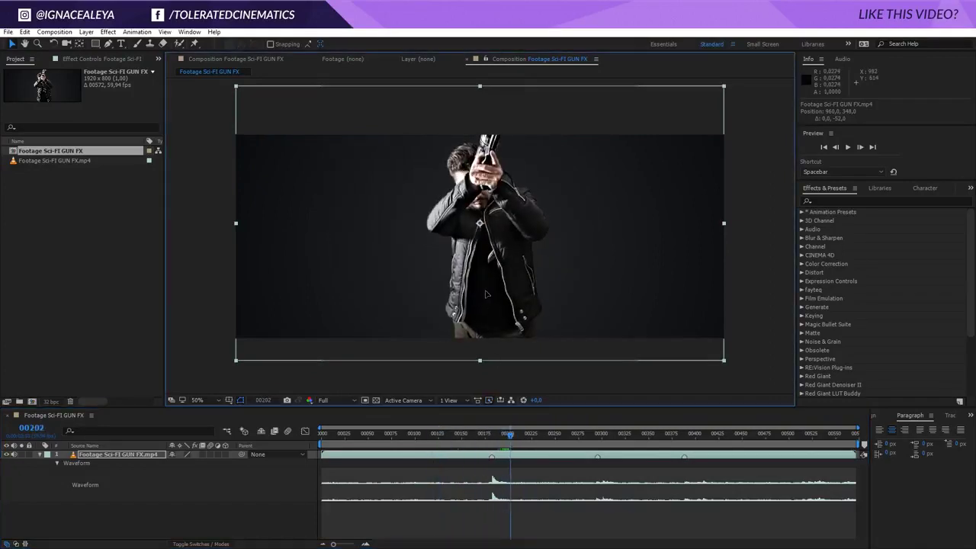
{"action": "left_click_drag", "start_coordinate": [489, 288], "coordinate": [485, 298]}
Return the playhead to the first gunshot at frame 182 and add a black composition-sized solid named Flare
{"action": "left_click_drag", "start_coordinate": [510, 432], "coordinate": [493, 474]}
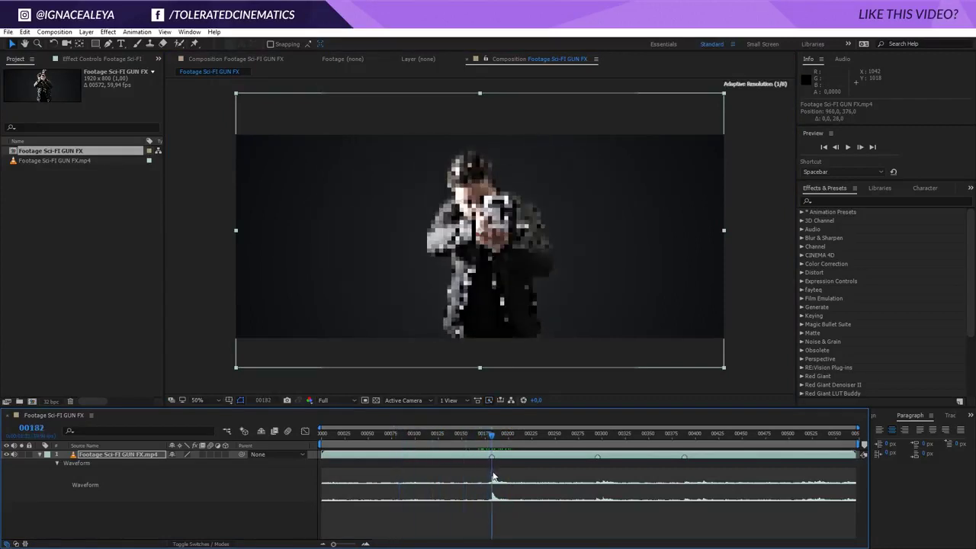
{"action": "left_click", "coordinate": [365, 544]}
{"action": "left_click", "coordinate": [366, 544]}
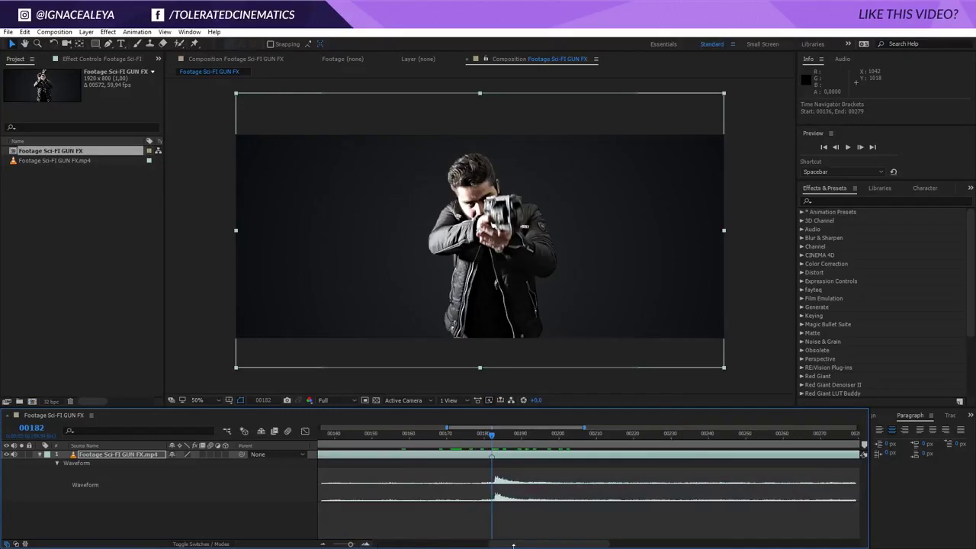
{"action": "right_click", "coordinate": [238, 518]}
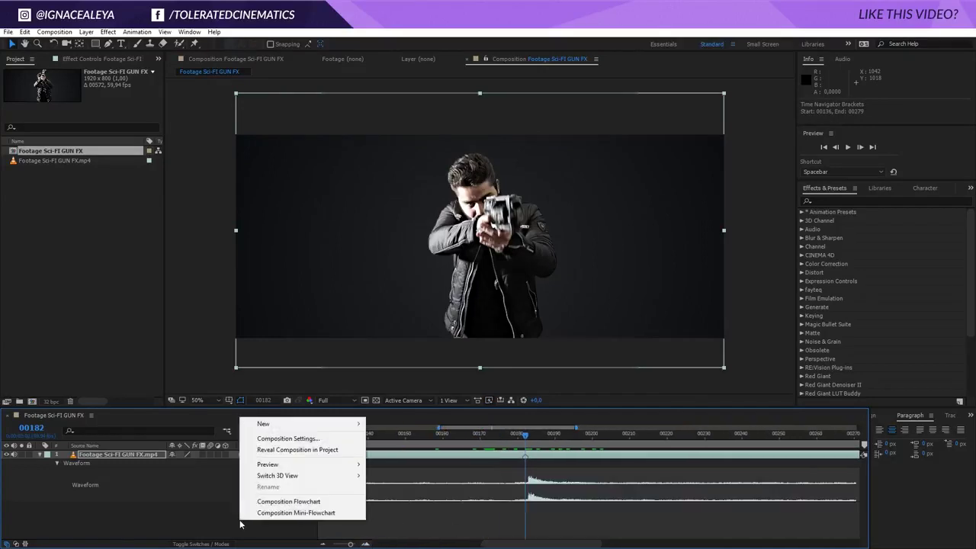
{"action": "mouse_move", "coordinate": [272, 425]}
{"action": "left_click", "coordinate": [150, 450]}
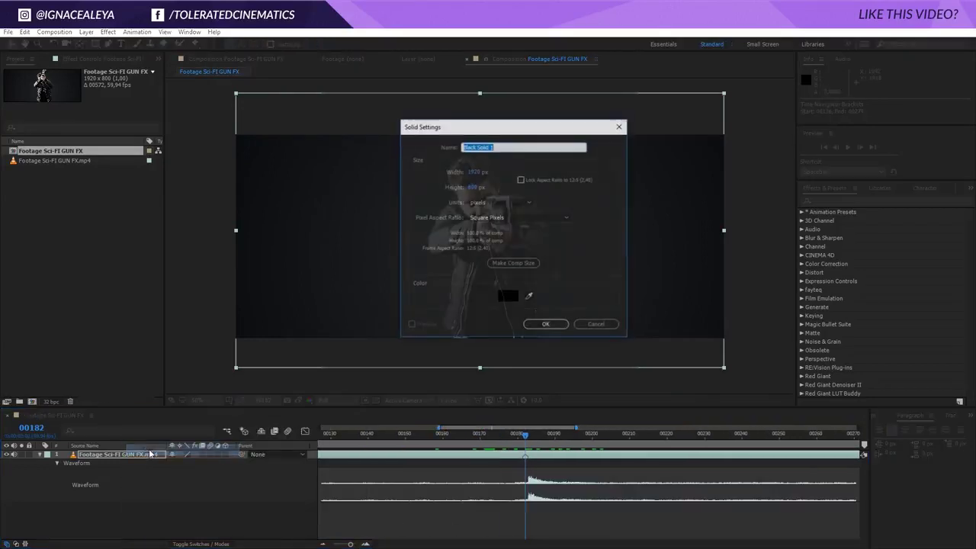
{"action": "type", "text": "Flare"}
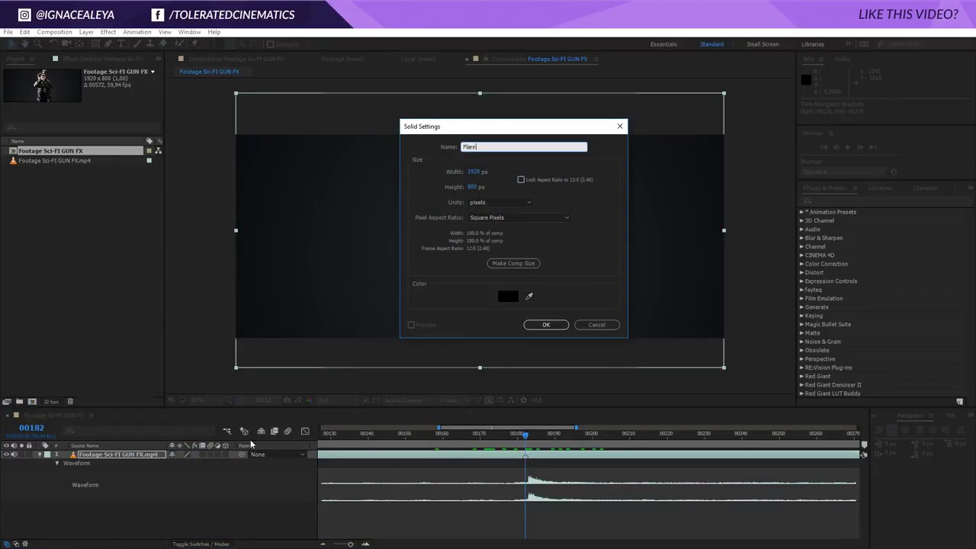
{"action": "left_click", "coordinate": [546, 324]}
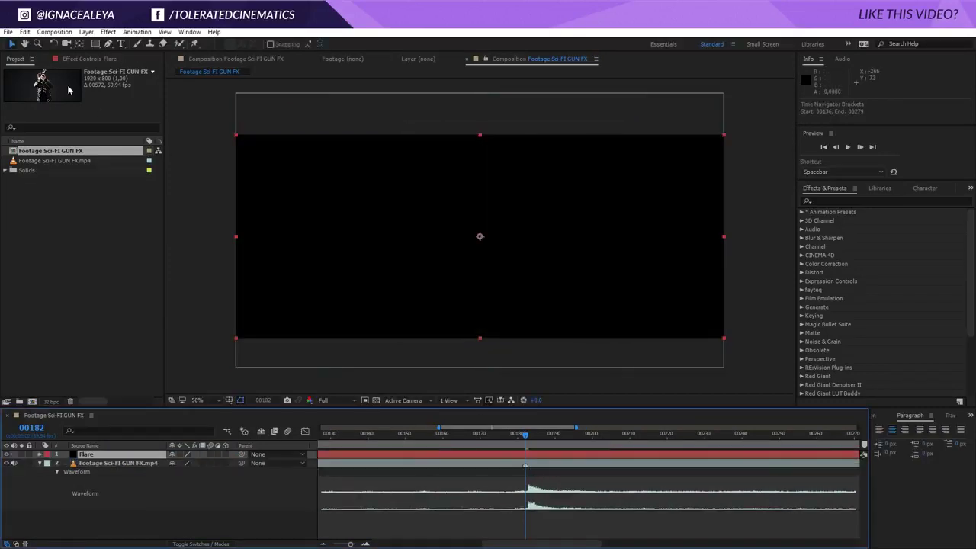
Apply a Lens Flare effect to the Flare solid with its centre at about 1116, 396 and the 105mm Prime lens type
{"action": "left_click", "coordinate": [108, 32]}
{"action": "mouse_move", "coordinate": [45, 196]}
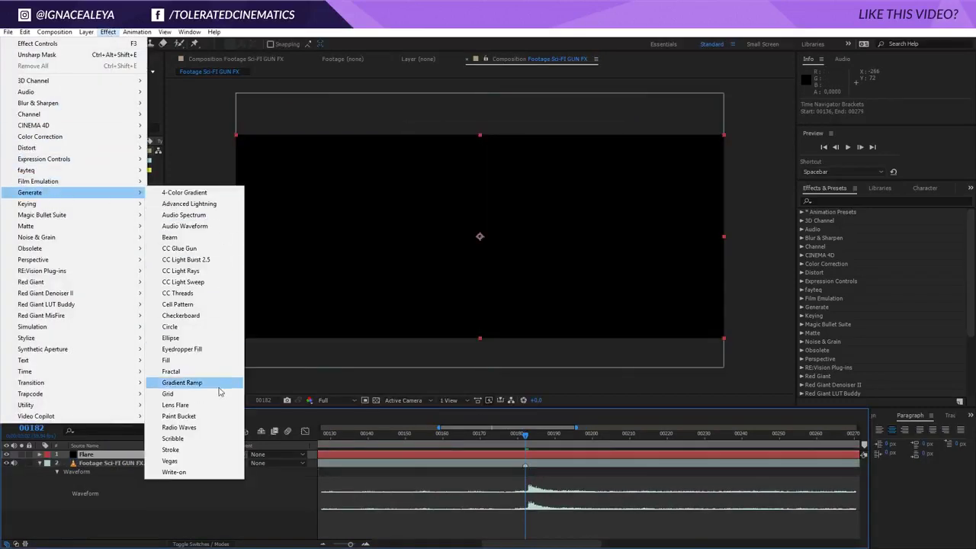
{"action": "left_click", "coordinate": [179, 404]}
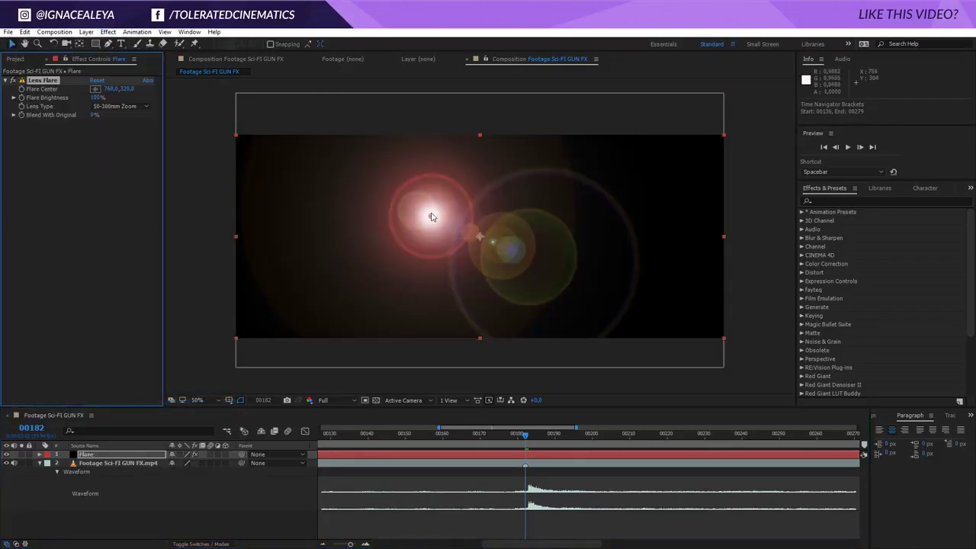
{"action": "left_click_drag", "start_coordinate": [431, 219], "coordinate": [519, 234]}
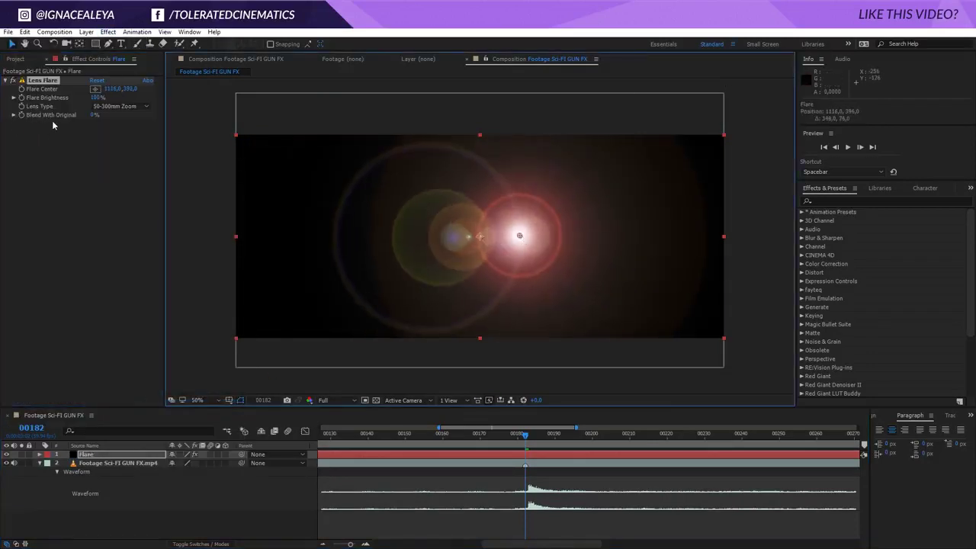
{"action": "left_click", "coordinate": [118, 106]}
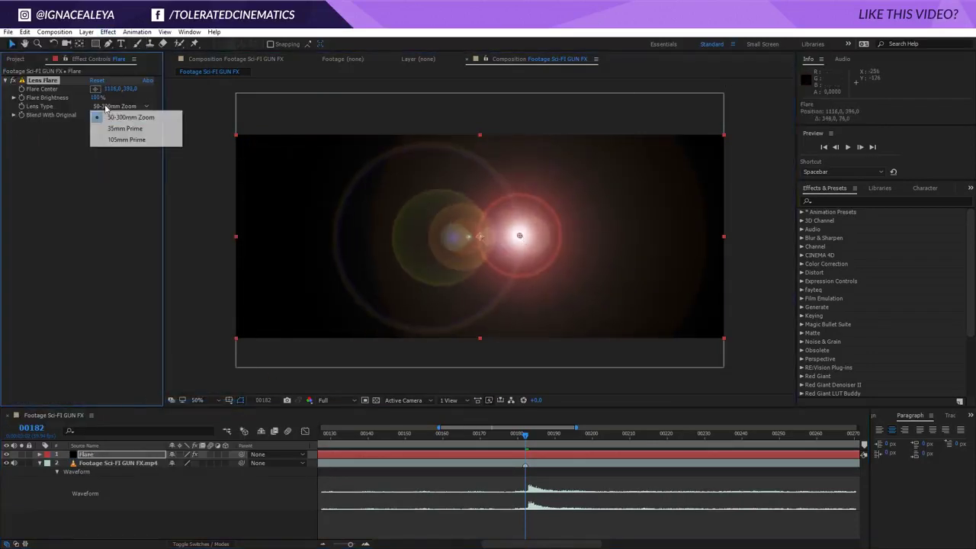
{"action": "left_click", "coordinate": [119, 140]}
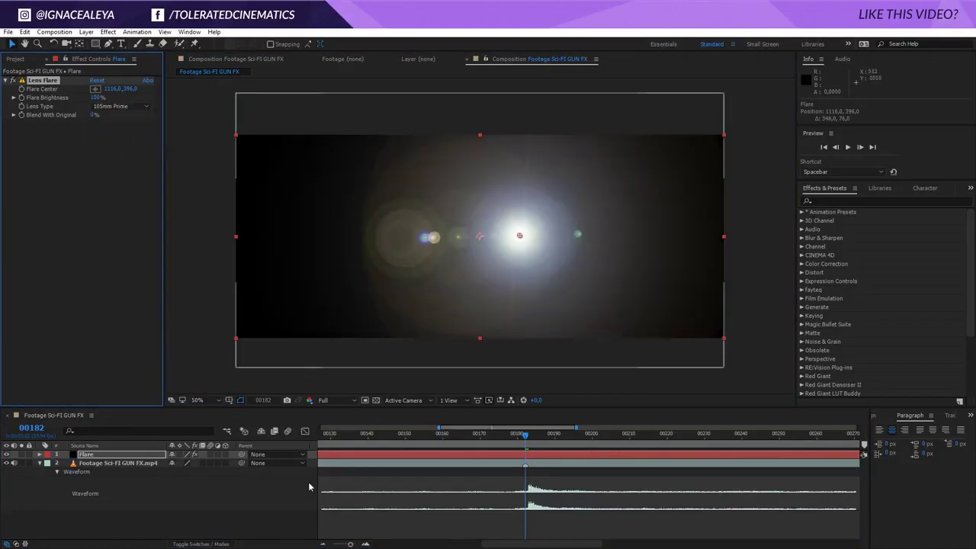
Set the Flare layer's blending mode to Screen
{"action": "left_click", "coordinate": [196, 544]}
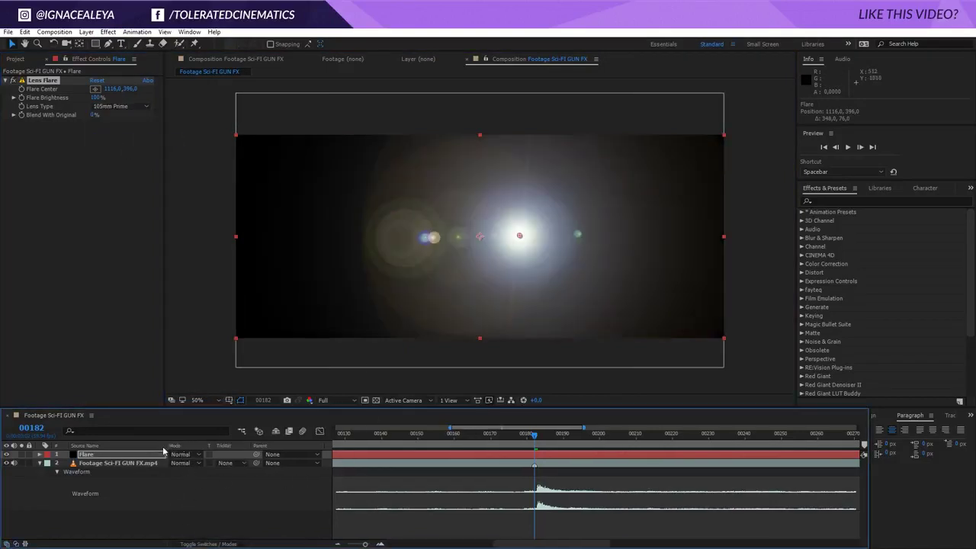
{"action": "left_click", "coordinate": [177, 456]}
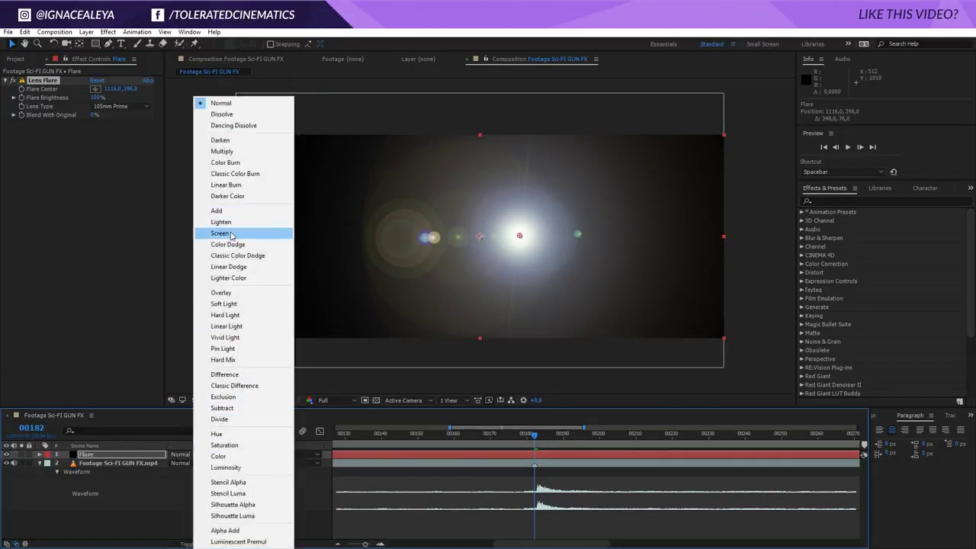
{"action": "left_click", "coordinate": [217, 226]}
Move the flare centre onto the gun muzzle at about 1108, 280 and raise the Flare Brightness until the light washes out the figure
{"action": "left_click_drag", "start_coordinate": [519, 238], "coordinate": [517, 205]}
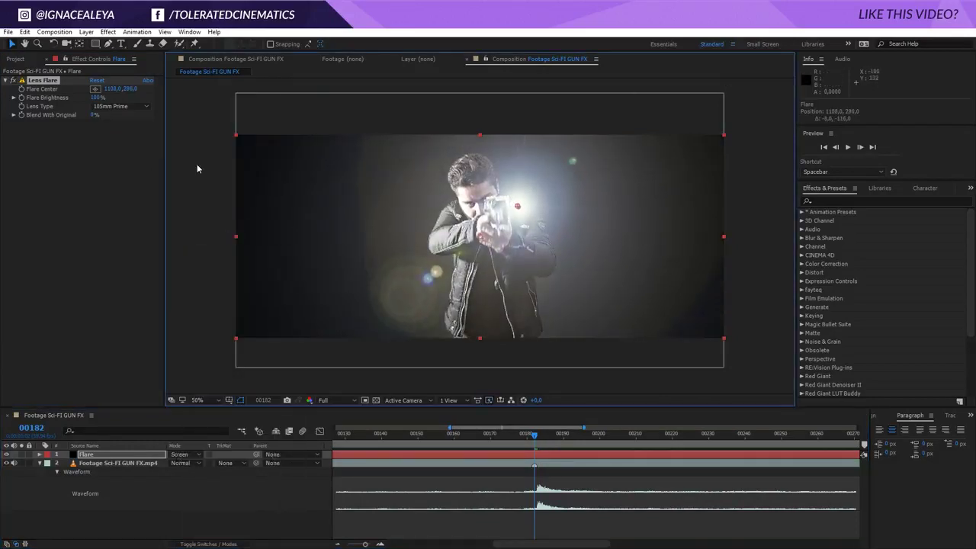
{"action": "left_click_drag", "start_coordinate": [95, 98], "coordinate": [122, 98]}
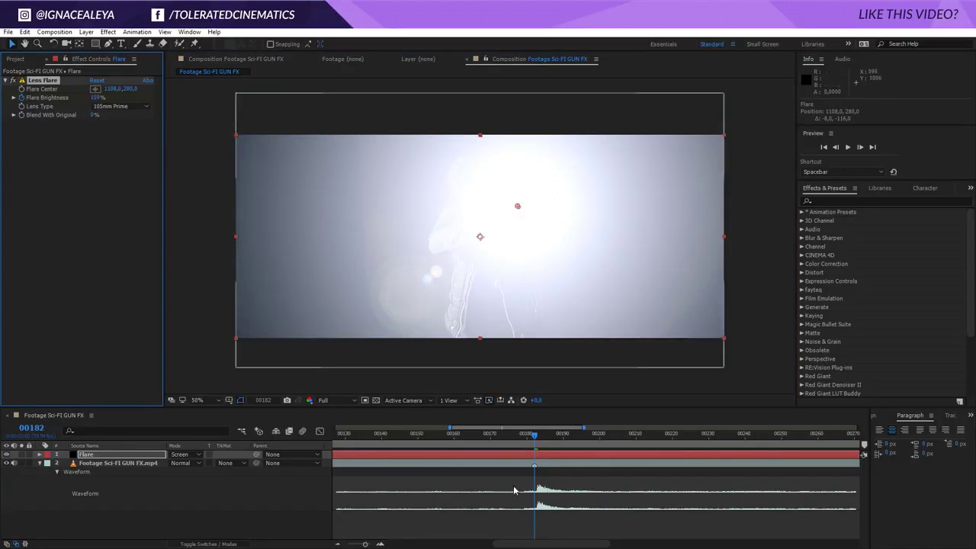
Keyframe the Flare Brightness at 0% on frame 181, one frame before the gunshot
{"action": "key", "text": "Page_Up"}
{"action": "left_click", "coordinate": [96, 98]}
{"action": "type", "text": "0"}
{"action": "key", "text": "Return"}
Advance to frame 183 and keyframe the Flare Brightness at about 117%
{"action": "key", "text": "Page_Down"}
{"action": "key", "text": "Page_Up"}
{"action": "key", "text": "Page_Down"}
{"action": "key", "text": "Page_Down"}
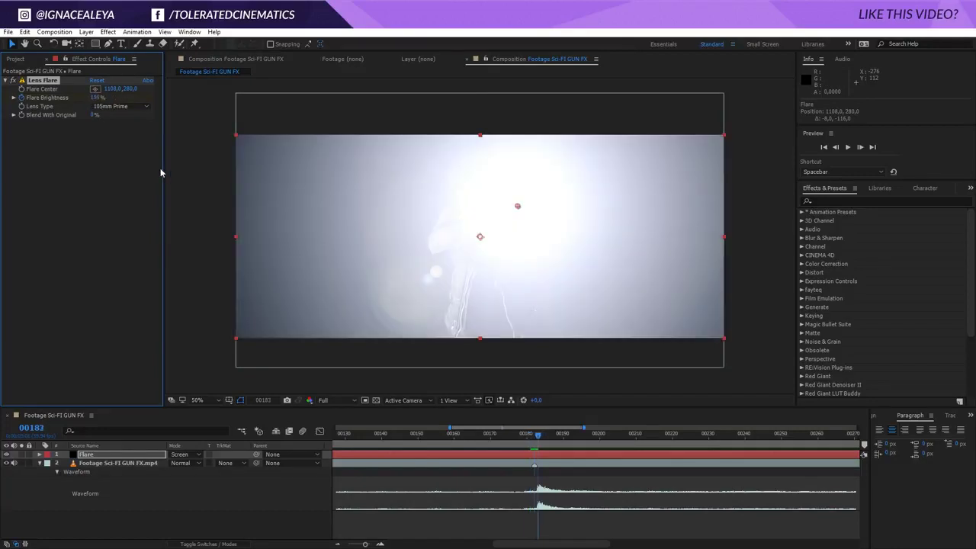
{"action": "left_click", "coordinate": [96, 97]}
{"action": "type", "text": "80"}
{"action": "key", "text": "Return"}
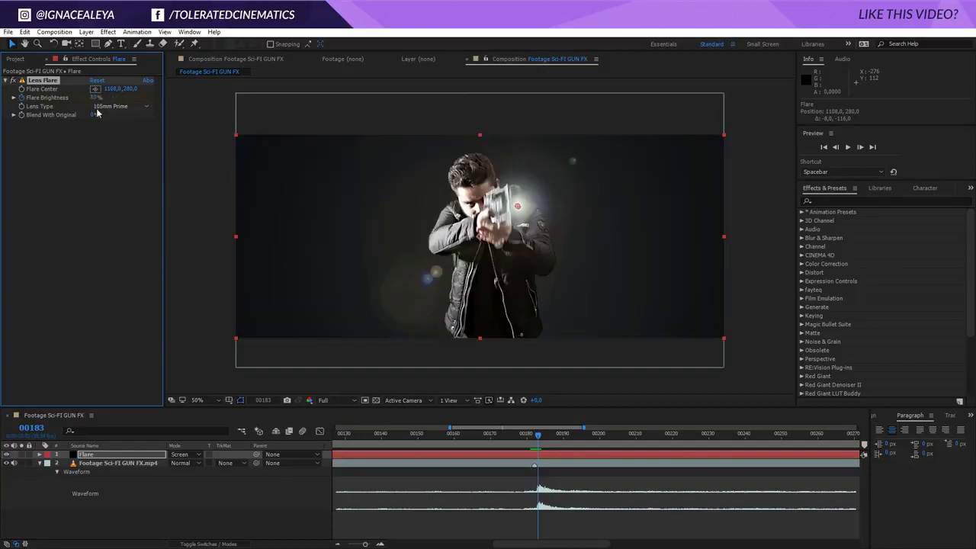
{"action": "left_click_drag", "start_coordinate": [96, 97], "coordinate": [139, 111]}
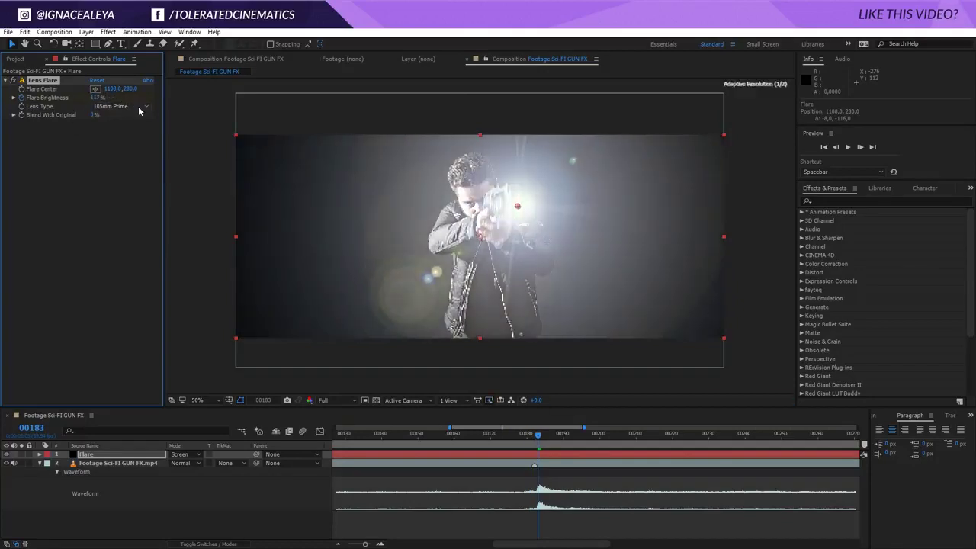
Start keyframing the Flare Center, shift its first keyframe to frame 182, and place the centre at about 1098, 226 on frame 183
{"action": "left_click", "coordinate": [21, 89]}
{"action": "left_click", "coordinate": [21, 98]}
{"action": "key", "text": "u"}
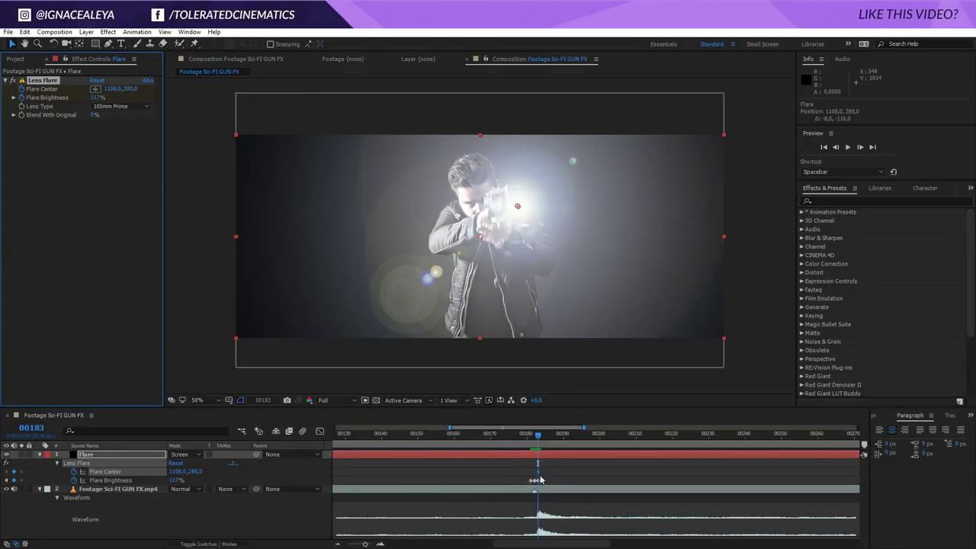
{"action": "mouse_move", "coordinate": [538, 476]}
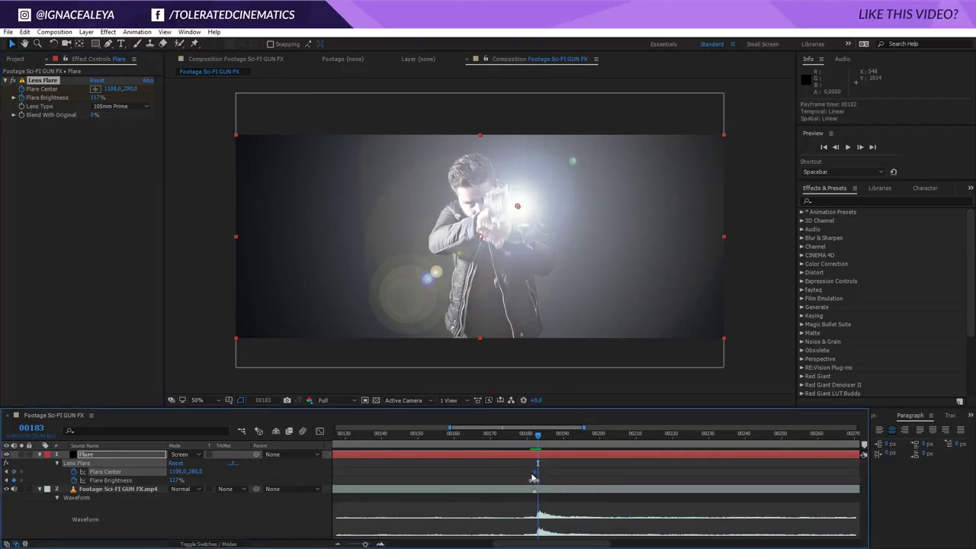
{"action": "left_click_drag", "start_coordinate": [517, 207], "coordinate": [515, 193]}
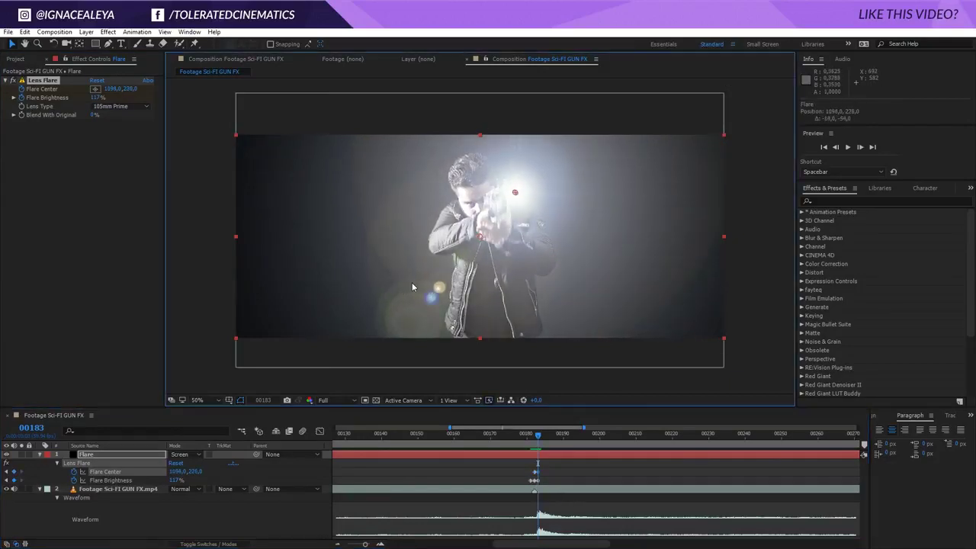
Keyframe the flare centre frame by frame along the rising muzzle, reaching about 1082, 42 by frame 186
{"action": "key", "text": "Page_Down"}
{"action": "left_click_drag", "start_coordinate": [515, 194], "coordinate": [510, 144]}
{"action": "key", "text": "Page_Down"}
{"action": "key", "text": "Page_Down"}
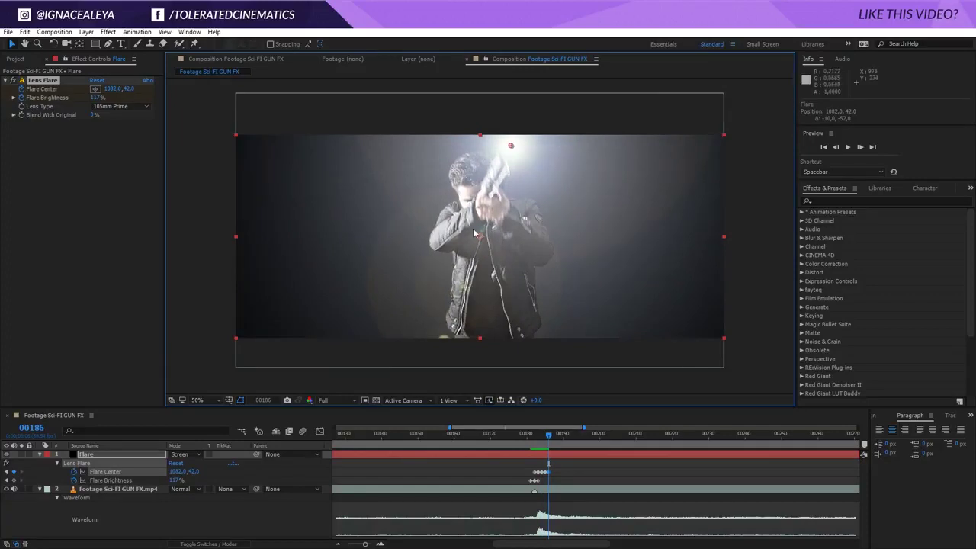
Keyframe the Flare Brightness at 0% on frame 186
{"action": "left_click", "coordinate": [176, 480]}
{"action": "type", "text": "0"}
{"action": "key", "text": "Return"}
Limit the work area to about frames 169 to 203 around the gunshot and preview the flare animation
{"action": "left_click_drag", "start_coordinate": [543, 438], "coordinate": [486, 436]}
{"action": "key", "text": "b"}
{"action": "key", "text": "space"}
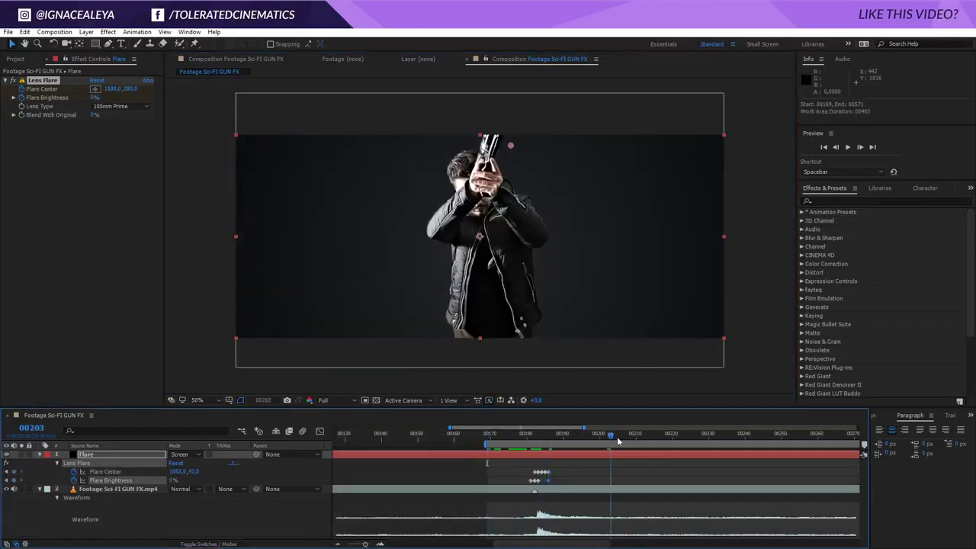
{"action": "key", "text": "n"}
{"action": "key", "text": "space"}
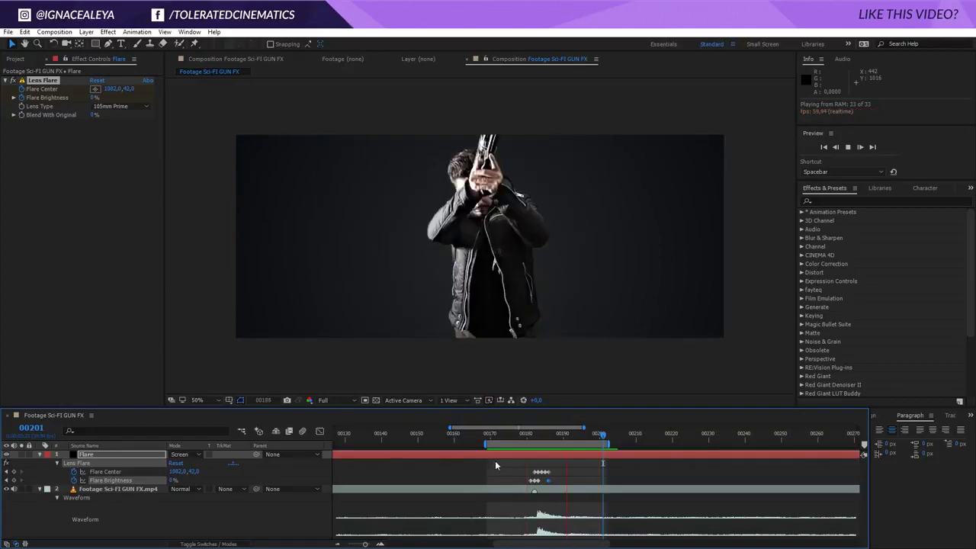
{"action": "key", "text": "space"}
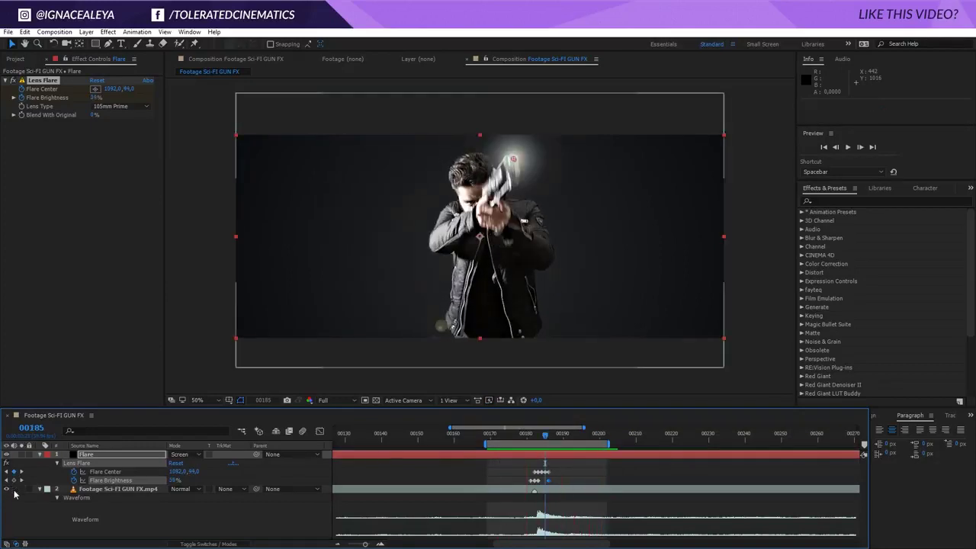
{"action": "key", "text": "space"}
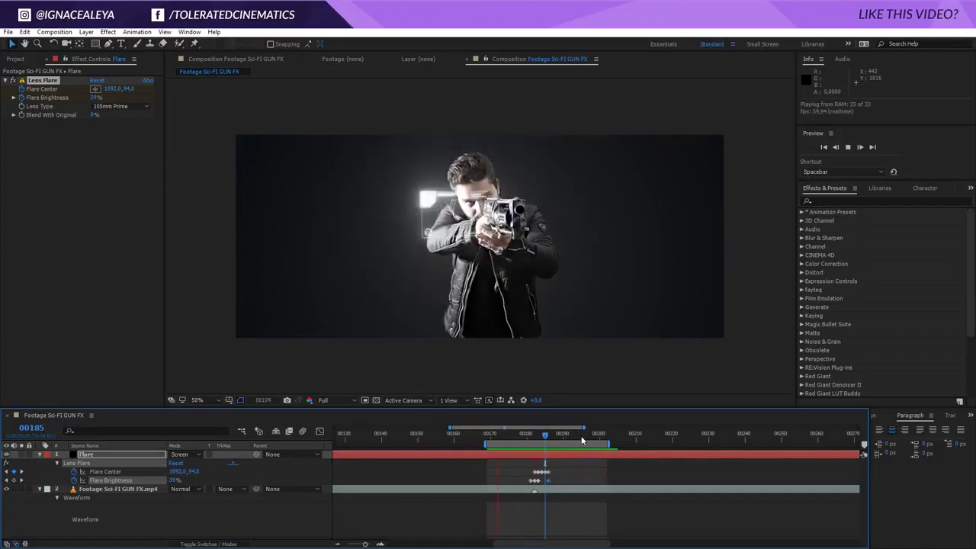
Return the playhead to frame 183 and add a black composition-sized solid named Lightning
{"action": "left_click", "coordinate": [530, 438]}
{"action": "left_click_drag", "start_coordinate": [530, 442], "coordinate": [538, 468]}
{"action": "right_click", "coordinate": [187, 524]}
{"action": "mouse_move", "coordinate": [212, 424]}
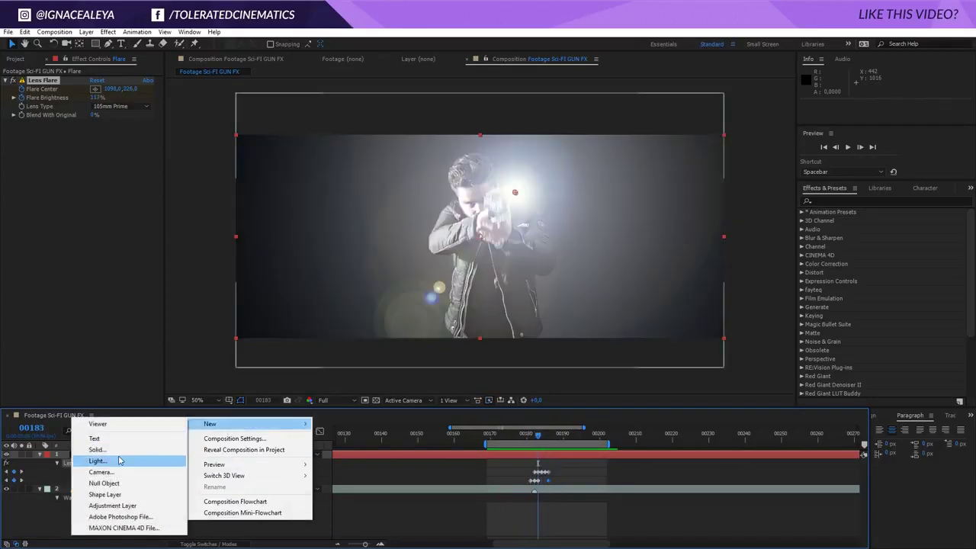
{"action": "left_click", "coordinate": [115, 451]}
{"action": "type", "text": "Lightning"}
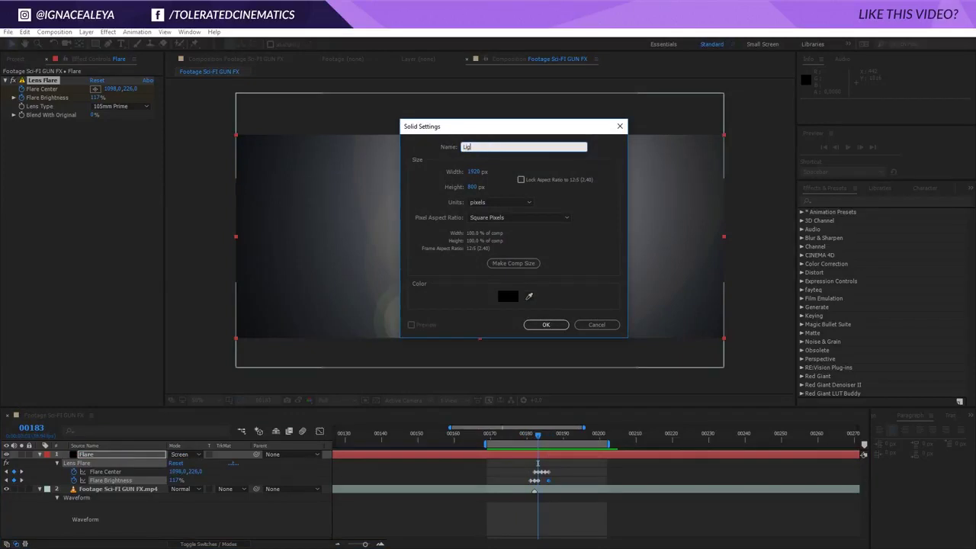
{"action": "key", "text": "Return"}
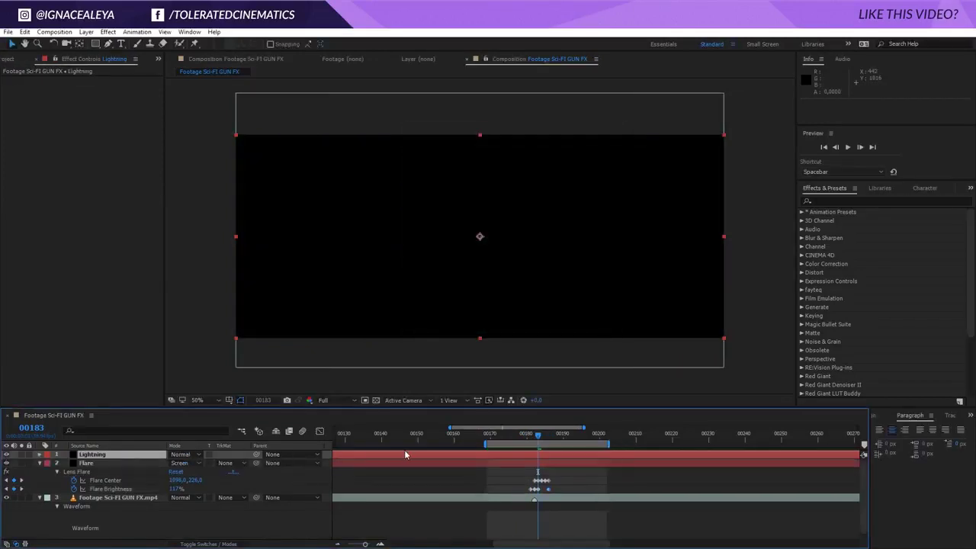
Apply the Advanced Lightning effect to the Lightning solid and set its lightning type to Strike
{"action": "left_click", "coordinate": [846, 202]}
{"action": "type", "text": "adva"}
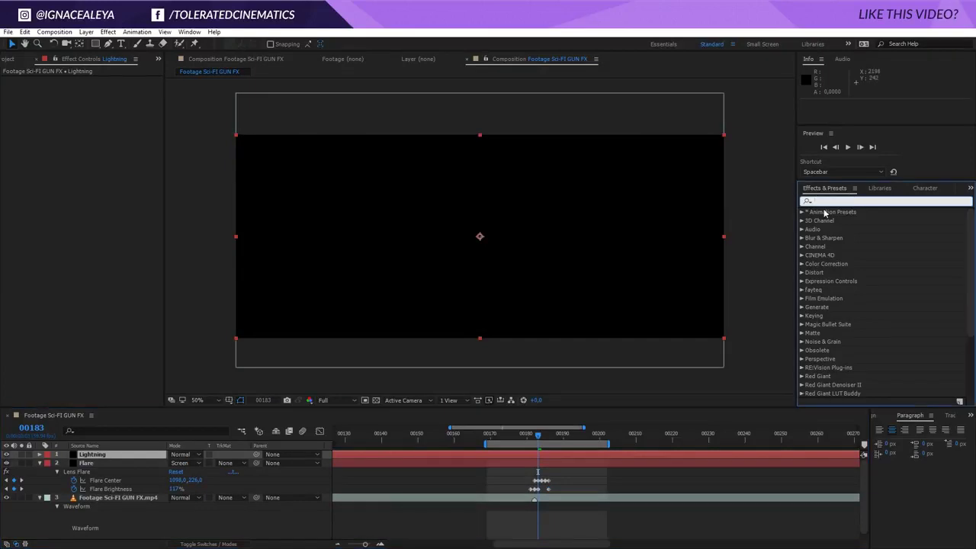
{"action": "left_click_drag", "start_coordinate": [837, 257], "coordinate": [516, 458]}
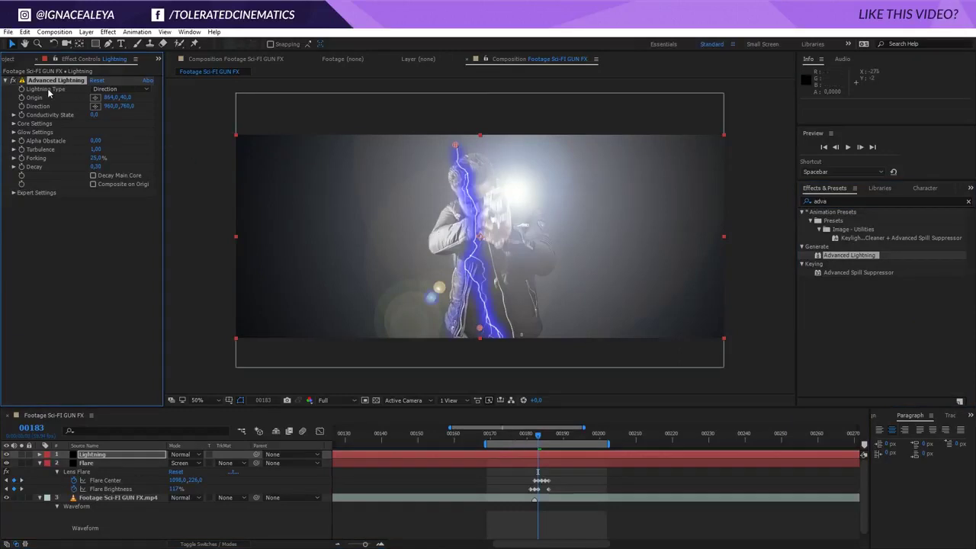
{"action": "left_click", "coordinate": [114, 89]}
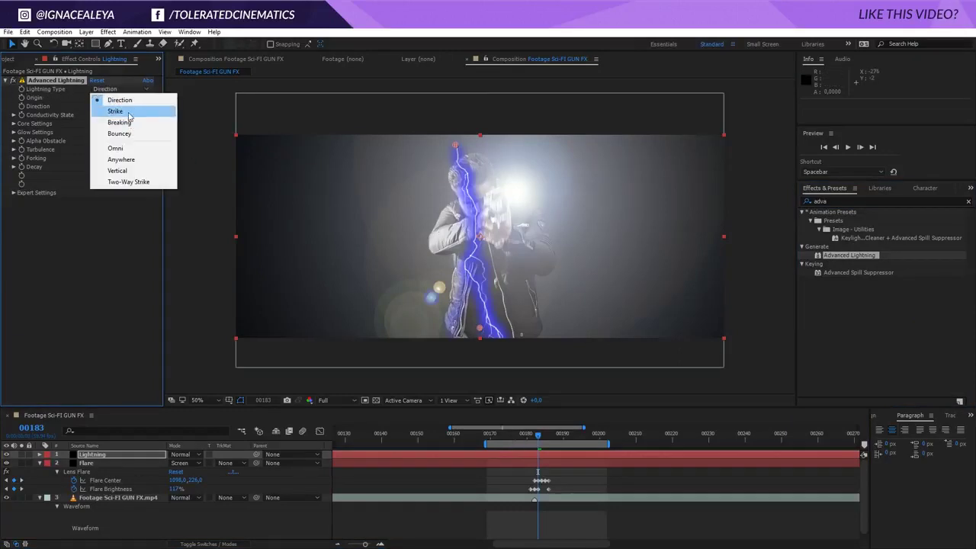
{"action": "left_click", "coordinate": [116, 111]}
Hide the Flare layer and aim the lightning from the muzzle at about 1090, 218 to about 2256, -12 beyond the frame edge
{"action": "left_click_drag", "start_coordinate": [457, 147], "coordinate": [524, 199]}
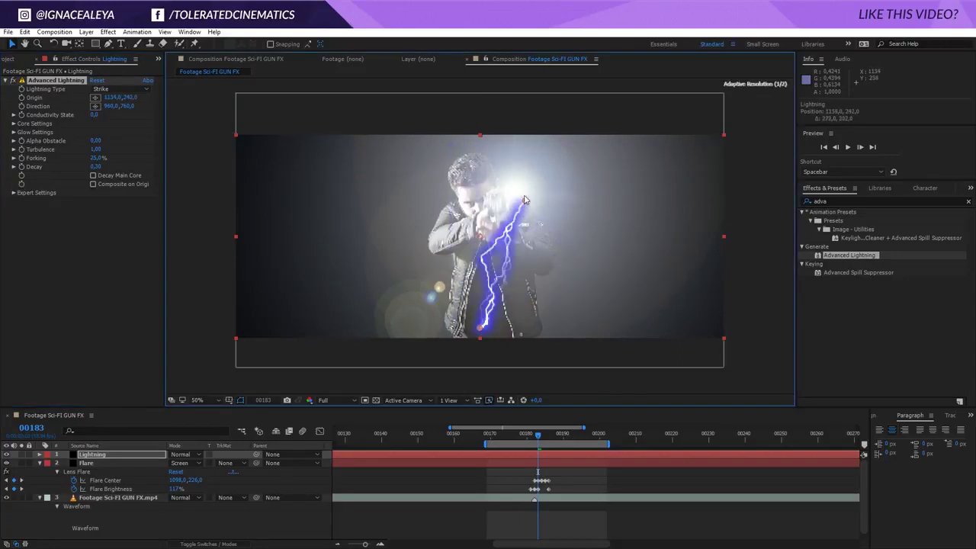
{"action": "left_click", "coordinate": [6, 462]}
{"action": "left_click_drag", "start_coordinate": [524, 198], "coordinate": [515, 190]}
{"action": "key", "text": "period"}
{"action": "key", "text": "comma"}
{"action": "left_click_drag", "start_coordinate": [480, 329], "coordinate": [807, 130]}
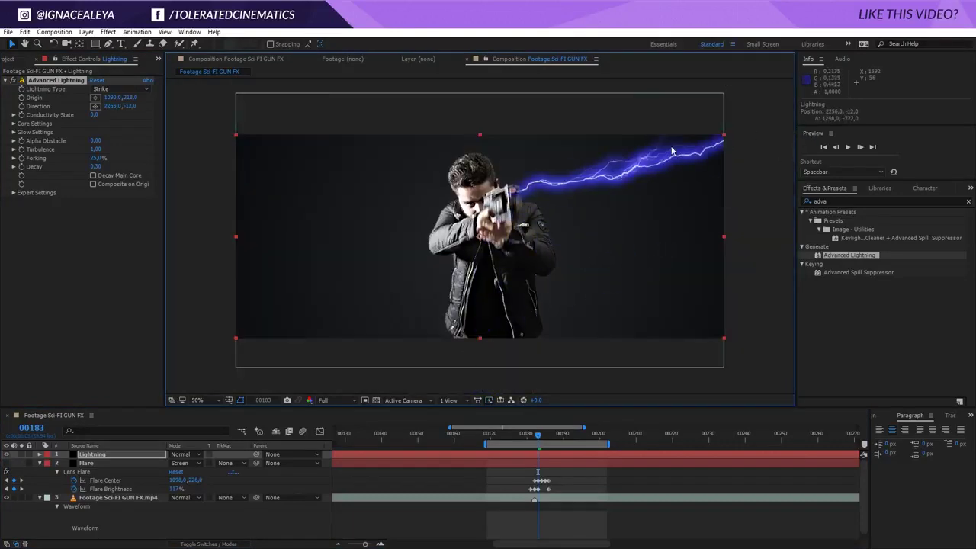
{"action": "left_click_drag", "start_coordinate": [610, 218], "coordinate": [620, 217]}
{"action": "key", "text": "ctrl+z"}
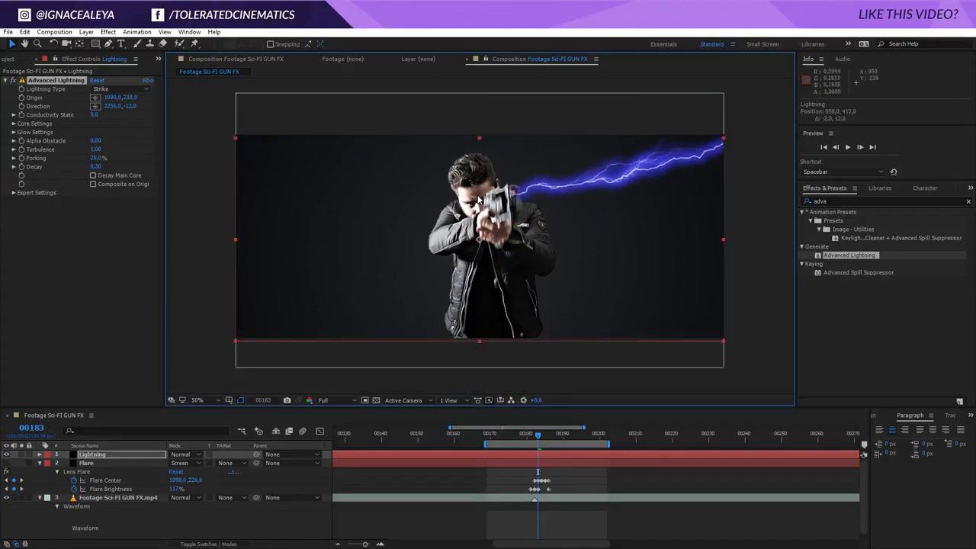
Enable keyframes for the lightning's Origin and Direction on frame 183, and move the origin to about 1112, 276 on frame 182
{"action": "left_click", "coordinate": [536, 436]}
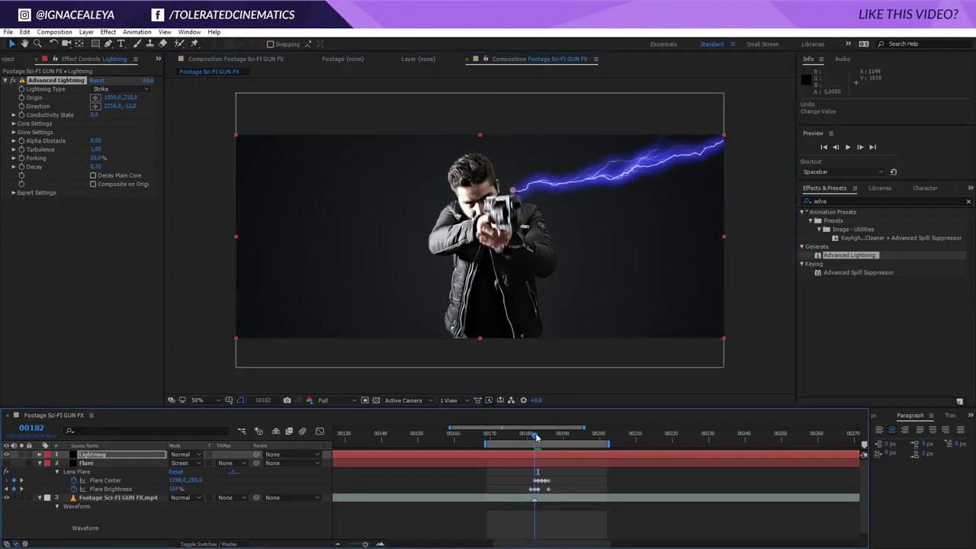
{"action": "left_click_drag", "start_coordinate": [536, 436], "coordinate": [539, 437]}
{"action": "left_click", "coordinate": [22, 98]}
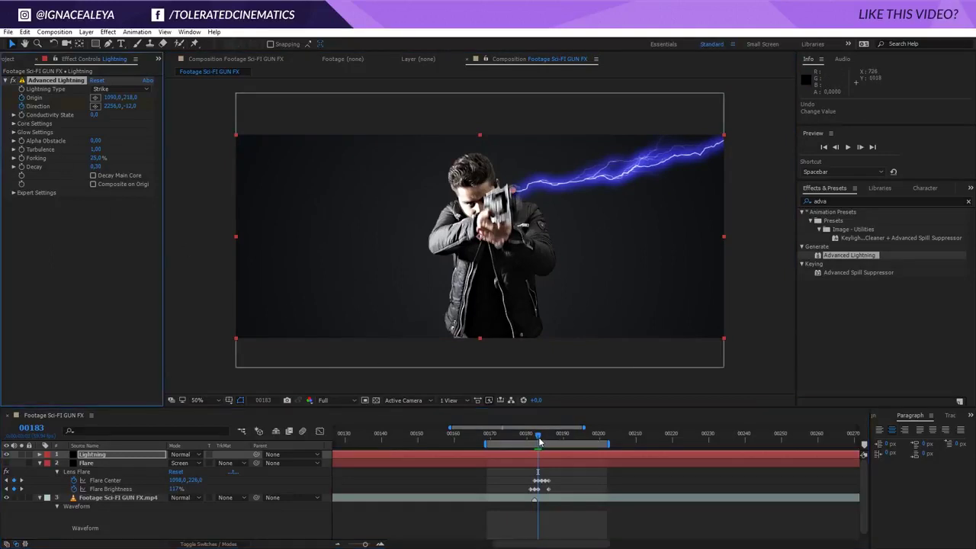
{"action": "left_click_drag", "start_coordinate": [539, 441], "coordinate": [535, 439]}
{"action": "left_click_drag", "start_coordinate": [515, 190], "coordinate": [520, 206]}
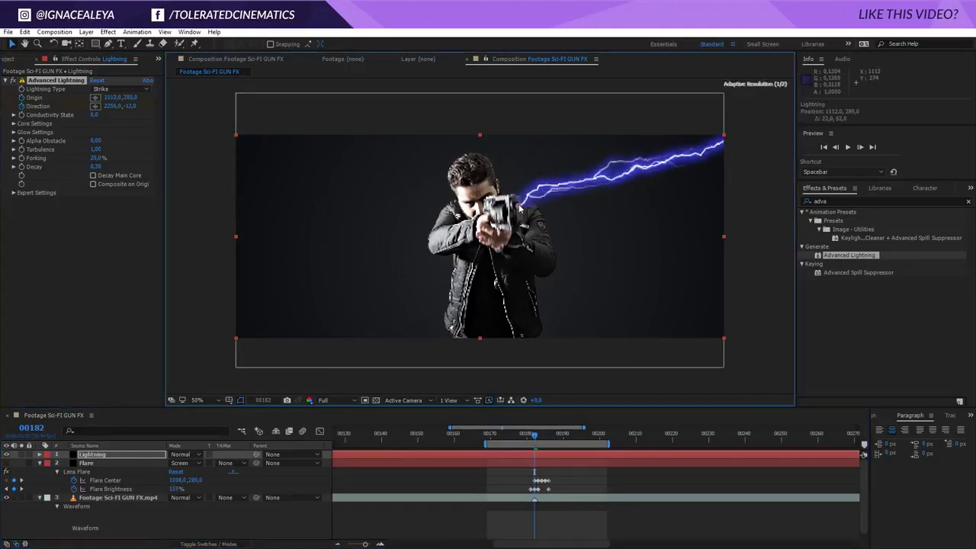
Lower the lightning's off-frame Direction point to about 2232, 156 on frame 182
{"action": "key", "text": "comma"}
{"action": "key", "text": "comma"}
{"action": "left_click_drag", "start_coordinate": [642, 189], "coordinate": [640, 206]}
{"action": "key", "text": "period"}
Keyframe the lightning's origin along the rising muzzle on the following frames, reaching about 1078, 46 by frame 186
{"action": "left_click_drag", "start_coordinate": [535, 440], "coordinate": [541, 439]}
{"action": "left_click_drag", "start_coordinate": [513, 195], "coordinate": [509, 150]}
{"action": "key", "text": "Page_Down"}
{"action": "key", "text": "Page_Down"}
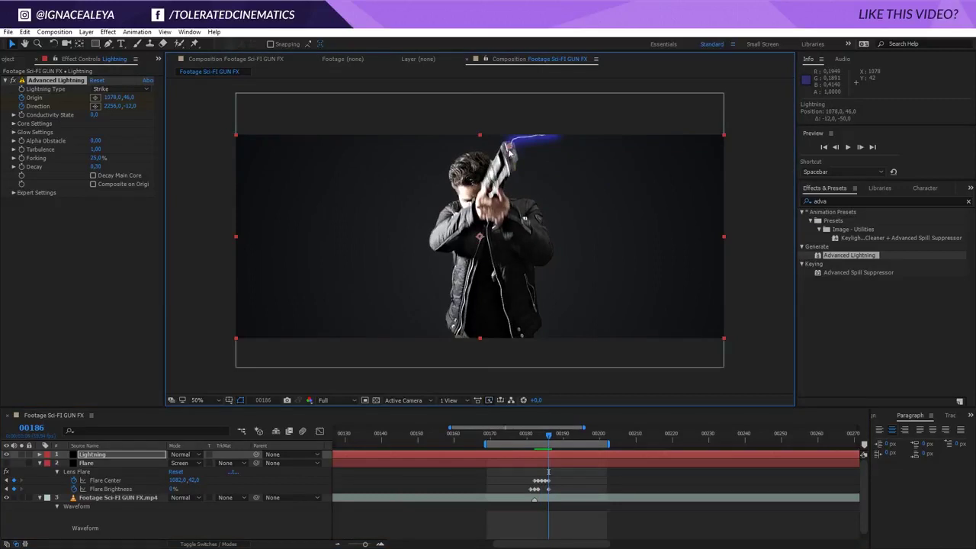
Set the lightning's Complexity to 9 and reduce its Glow Opacity to 10%
{"action": "left_click", "coordinate": [13, 193]}
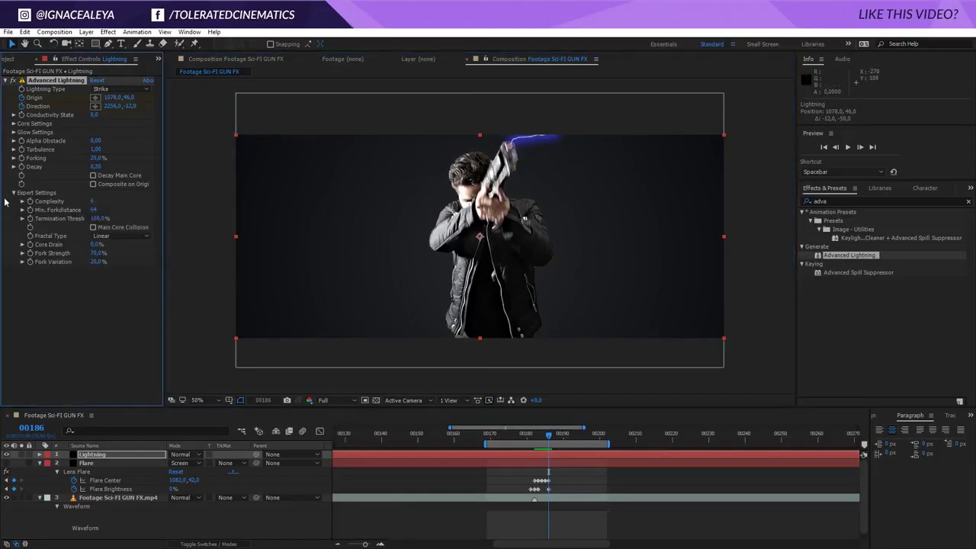
{"action": "left_click_drag", "start_coordinate": [90, 203], "coordinate": [102, 206]}
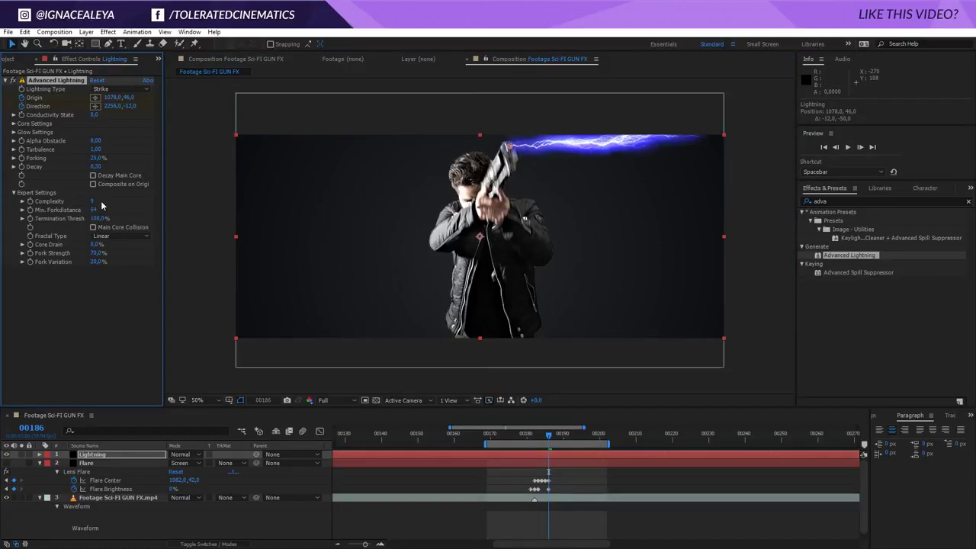
{"action": "left_click", "coordinate": [92, 201]}
{"action": "left_click", "coordinate": [130, 205]}
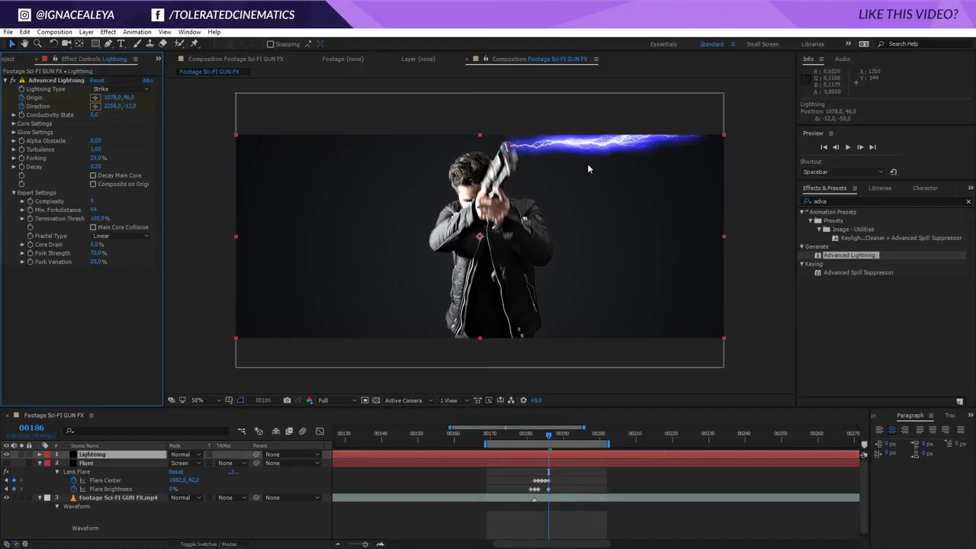
{"action": "left_click", "coordinate": [13, 133]}
{"action": "left_click_drag", "start_coordinate": [95, 148], "coordinate": [84, 166]}
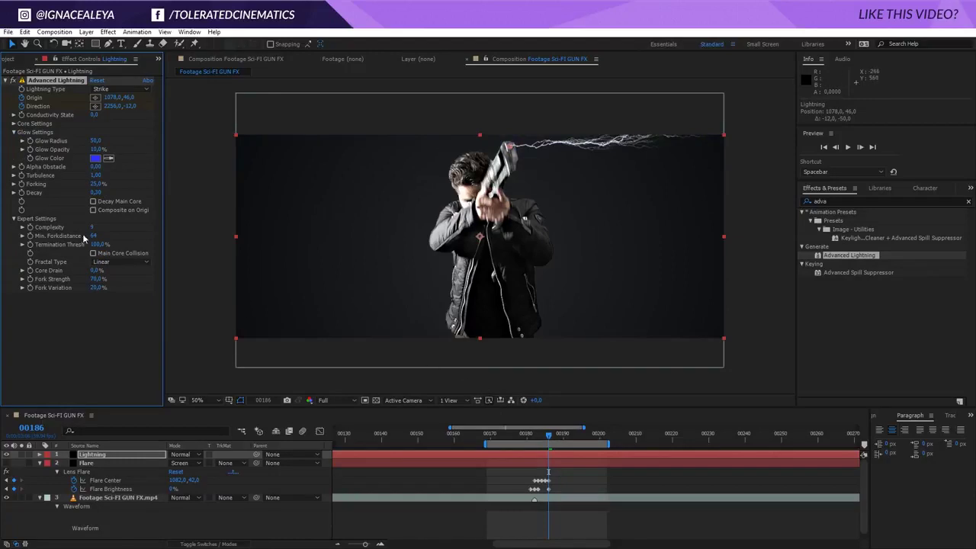
Thicken the lightning by raising the Core Radius to about 12.9, returning to frame 181 to judge the bolt
{"action": "left_click", "coordinate": [14, 123]}
{"action": "left_click_drag", "start_coordinate": [105, 132], "coordinate": [279, 127]}
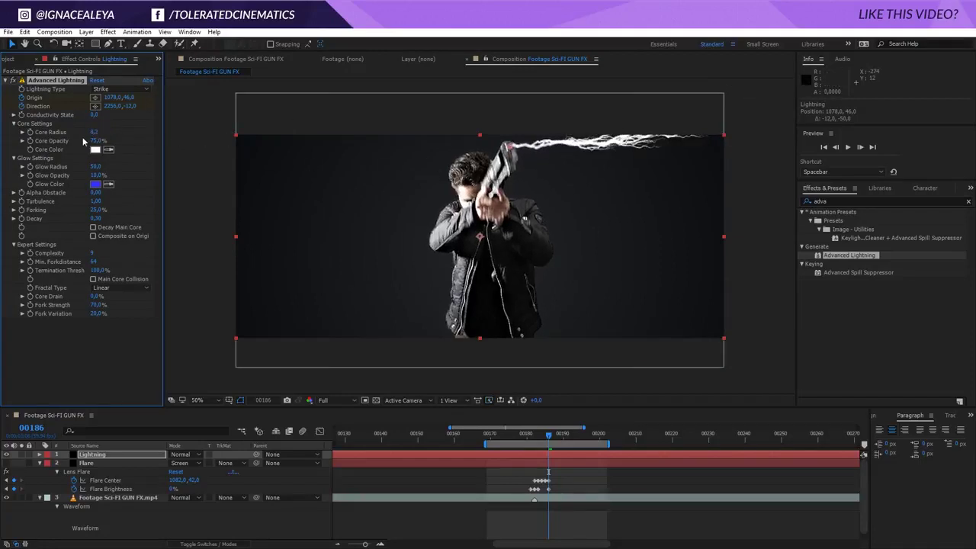
{"action": "left_click", "coordinate": [550, 434]}
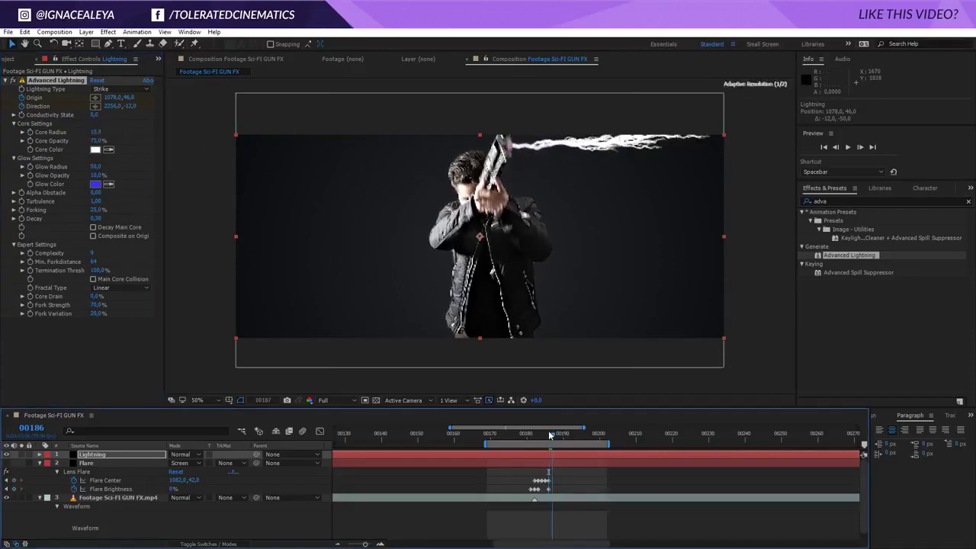
{"action": "left_click_drag", "start_coordinate": [550, 434], "coordinate": [530, 435]}
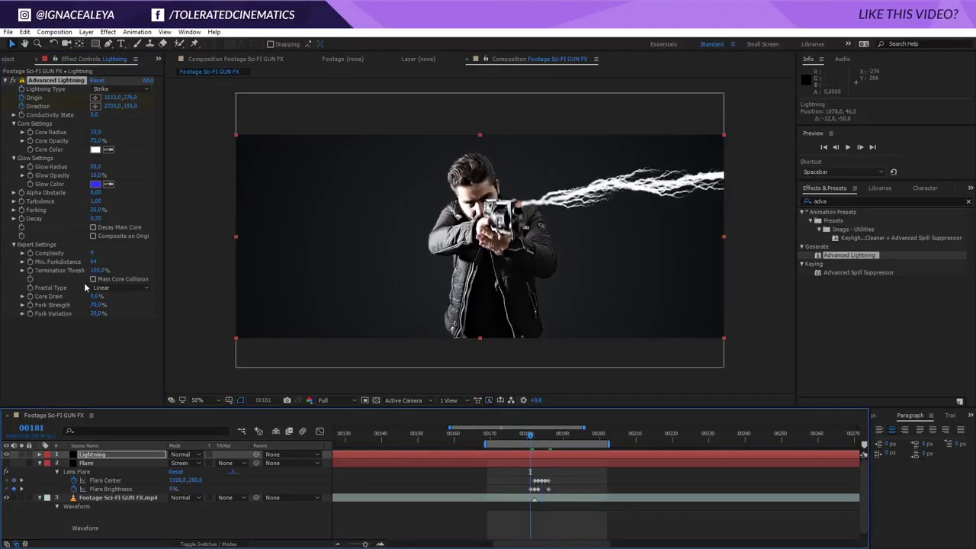
{"action": "left_click_drag", "start_coordinate": [91, 253], "coordinate": [89, 254]}
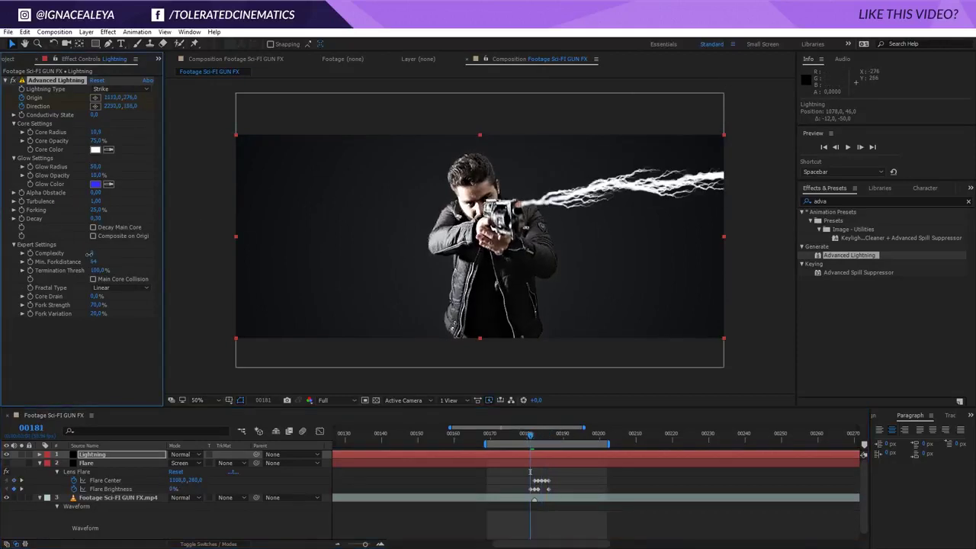
{"action": "left_click_drag", "start_coordinate": [96, 133], "coordinate": [113, 135]}
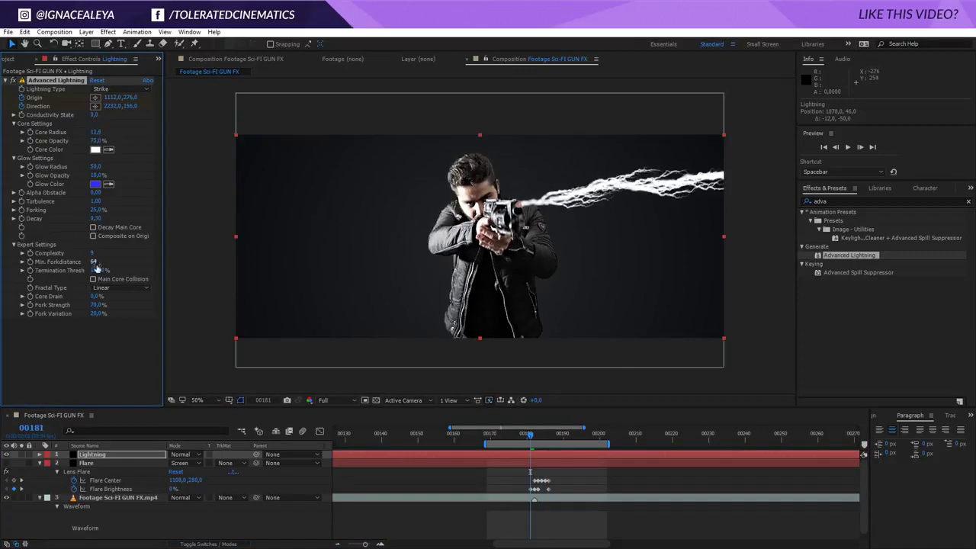
Experiment with the lightning's Core Drain and set its Decay to 0.29
{"action": "left_click_drag", "start_coordinate": [95, 298], "coordinate": [192, 296]}
{"action": "mouse_move", "coordinate": [60, 315]}
{"action": "left_mouse_down"}
{"action": "mouse_move", "coordinate": [164, 315]}
{"action": "mouse_move", "coordinate": [55, 315]}
{"action": "left_mouse_up"}
{"action": "left_click_drag", "start_coordinate": [95, 219], "coordinate": [97, 227]}
Set the lightning's Complexity to 7, Fork Strength to 67% and Fork Variation to 31%
{"action": "left_click", "coordinate": [93, 253]}
{"action": "type", "text": "7"}
{"action": "key", "text": "Return"}
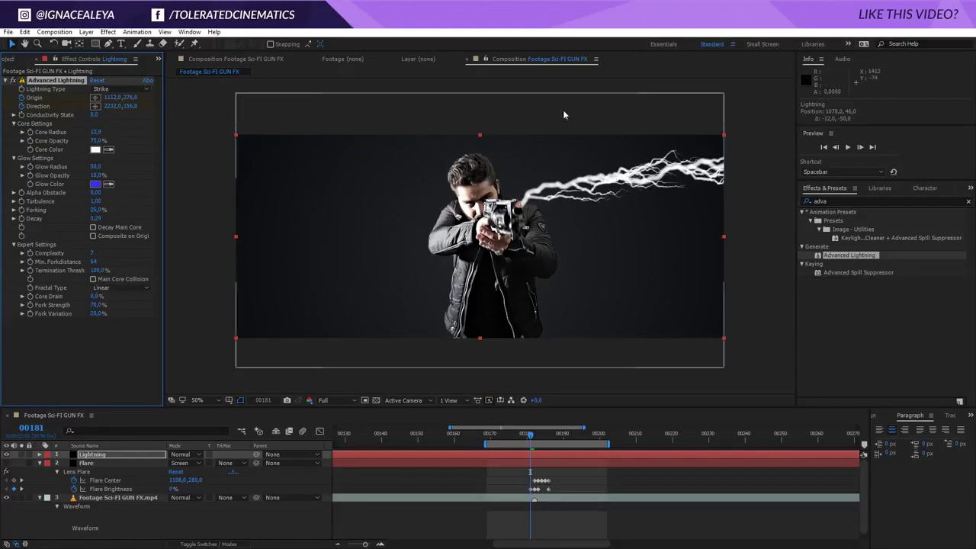
{"action": "left_click_drag", "start_coordinate": [96, 307], "coordinate": [120, 320]}
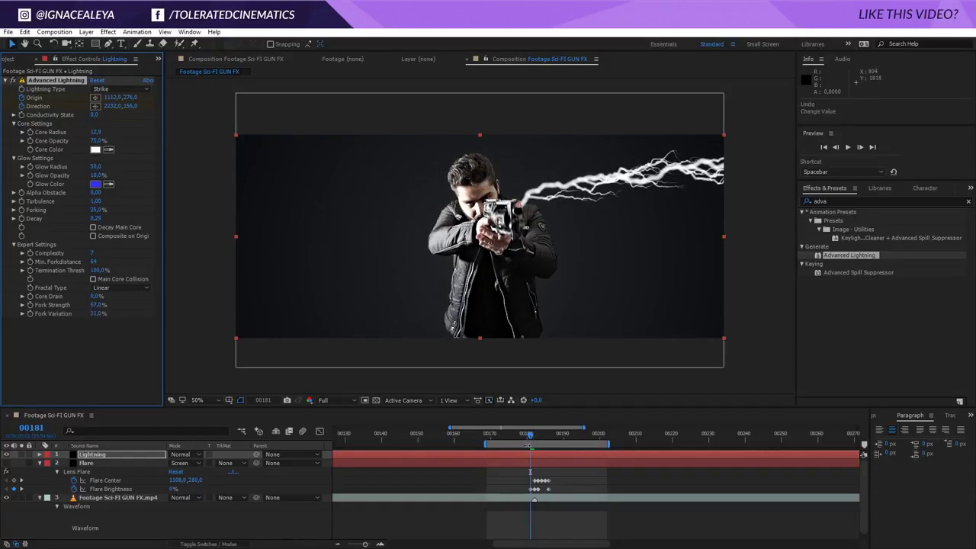
Keyframe the lightning's Core Drain from 0% early in the shot to 100% at frame 186
{"action": "key", "text": "u"}
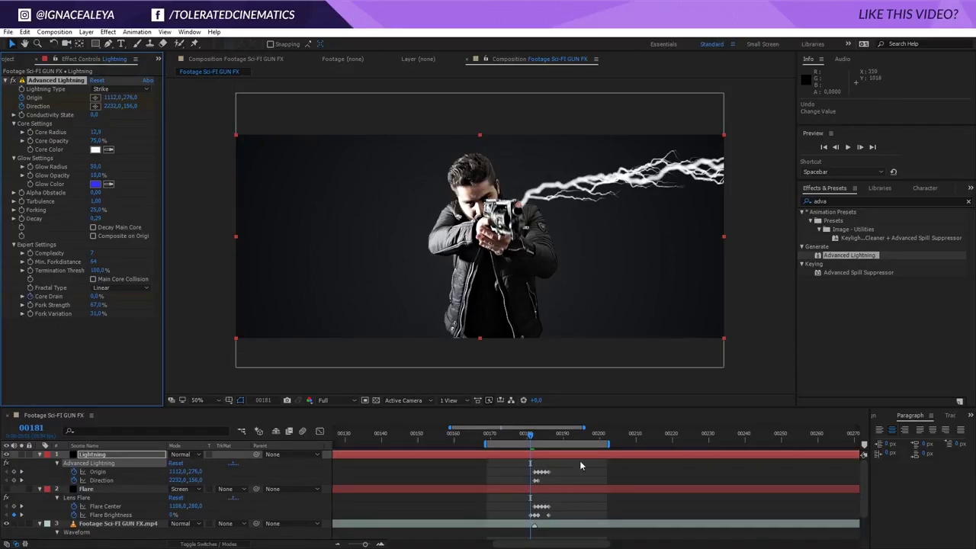
{"action": "key", "text": "u"}
{"action": "key", "text": "u"}
{"action": "key", "text": "u"}
{"action": "scroll", "coordinate": [532, 510], "scroll_direction": "down", "scroll_amount": 3}
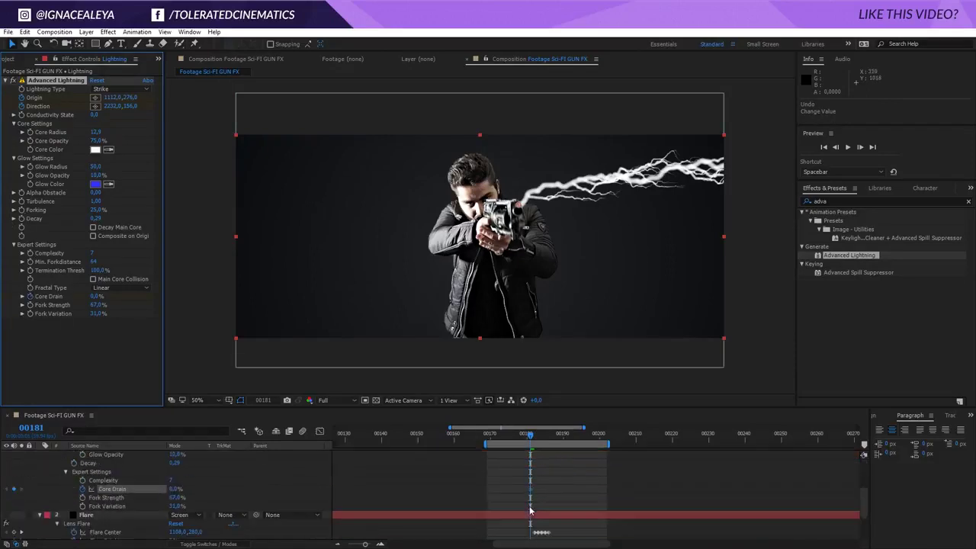
{"action": "left_click_drag", "start_coordinate": [530, 446], "coordinate": [545, 446]}
{"action": "left_click", "coordinate": [544, 490]}
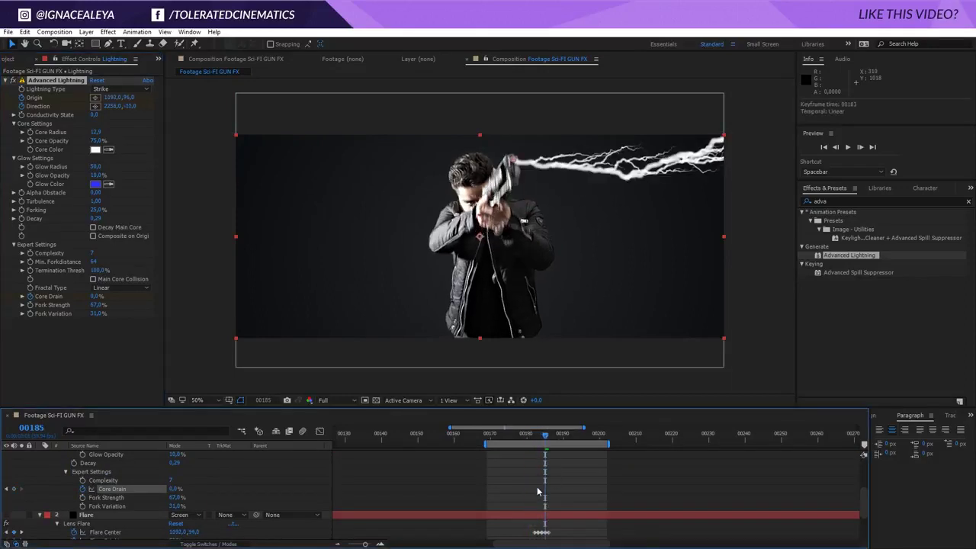
{"action": "key", "text": "Page_Down"}
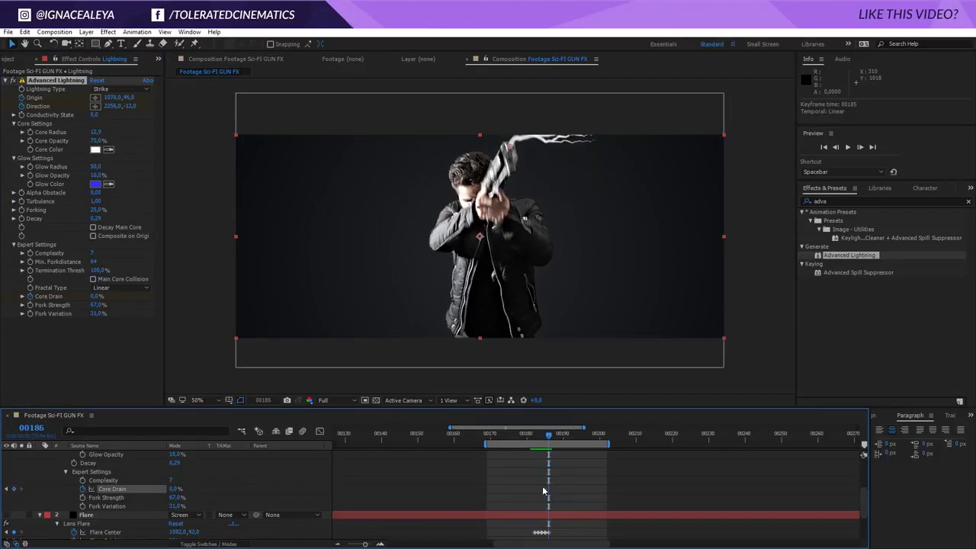
{"action": "left_click", "coordinate": [176, 489]}
{"action": "type", "text": "100"}
{"action": "key", "text": "Return"}
Shift the Core Drain keyframes earlier so that 100% is reached by frame 185, stepping through the frames to judge the bolt
{"action": "left_click_drag", "start_coordinate": [565, 478], "coordinate": [543, 495]}
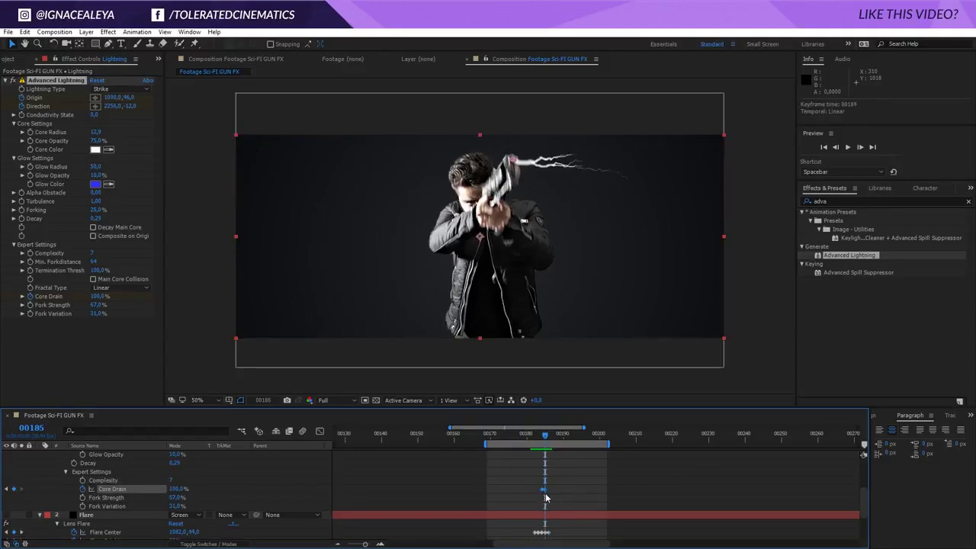
{"action": "key", "text": "Page_Up"}
{"action": "key", "text": "Page_Down"}
{"action": "key", "text": "Page_Up"}
{"action": "left_click", "coordinate": [542, 494]}
{"action": "left_click_drag", "start_coordinate": [541, 490], "coordinate": [539, 492]}
{"action": "key", "text": "Page_Up"}
{"action": "key", "text": "Page_Down"}
{"action": "key", "text": "Page_Down"}
{"action": "key", "text": "Page_Up"}
{"action": "key", "text": "Page_Down"}
{"action": "key", "text": "Page_Down"}
{"action": "scroll", "coordinate": [558, 488], "scroll_direction": "up", "scroll_amount": 4}
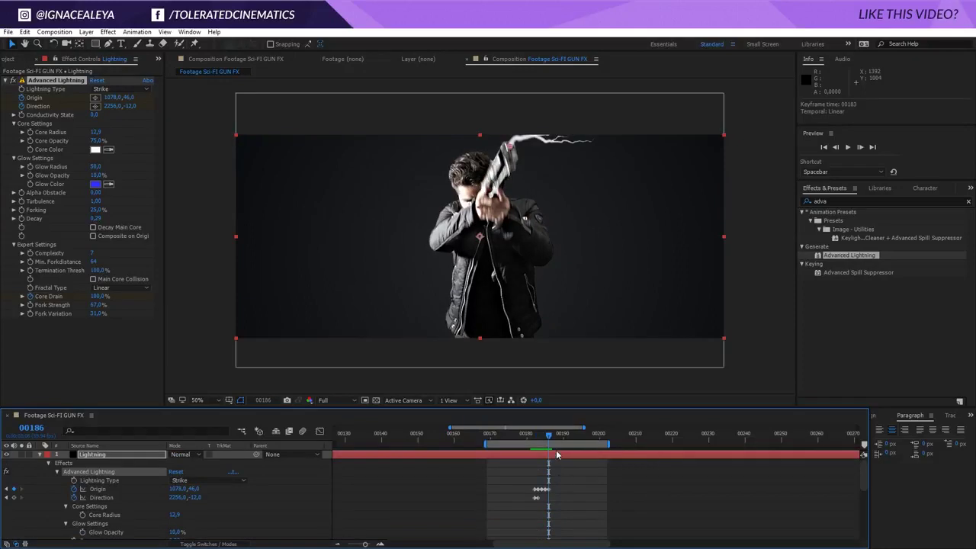
Split the Lightning layer at frame 186 and delete the part after it
{"action": "left_click", "coordinate": [557, 455]}
{"action": "key", "text": "ctrl+d"}
{"action": "key", "text": "ctrl+z"}
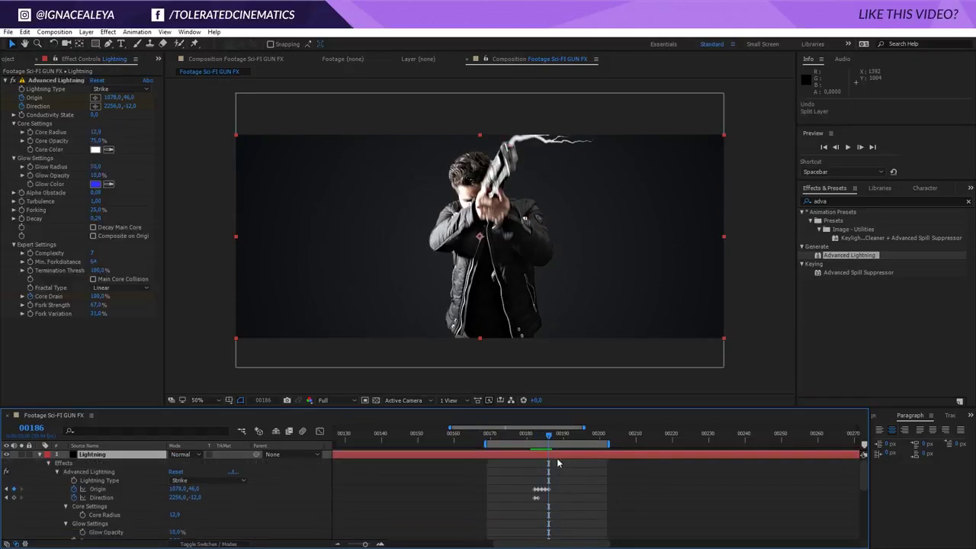
{"action": "key", "text": "ctrl+shift+d"}
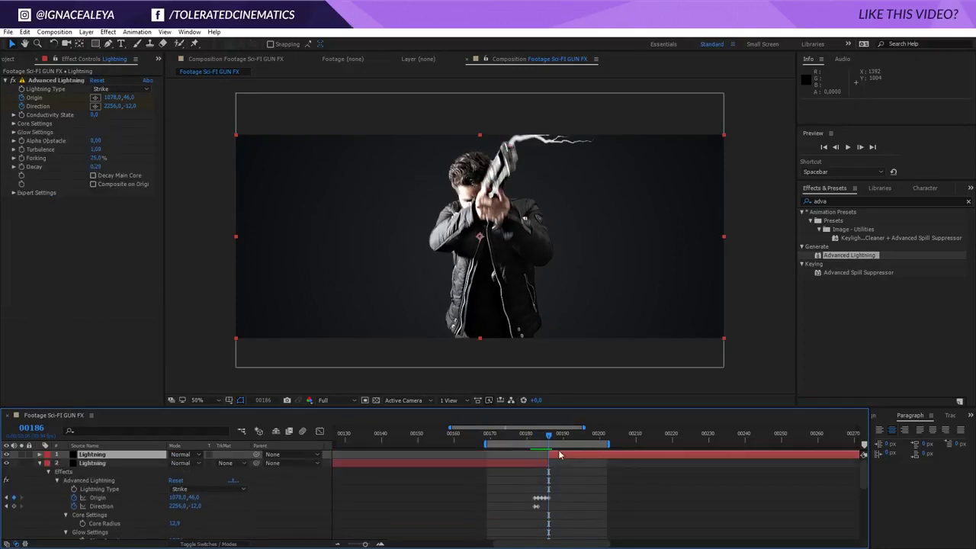
{"action": "left_click", "coordinate": [559, 455]}
{"action": "key", "text": "Delete"}
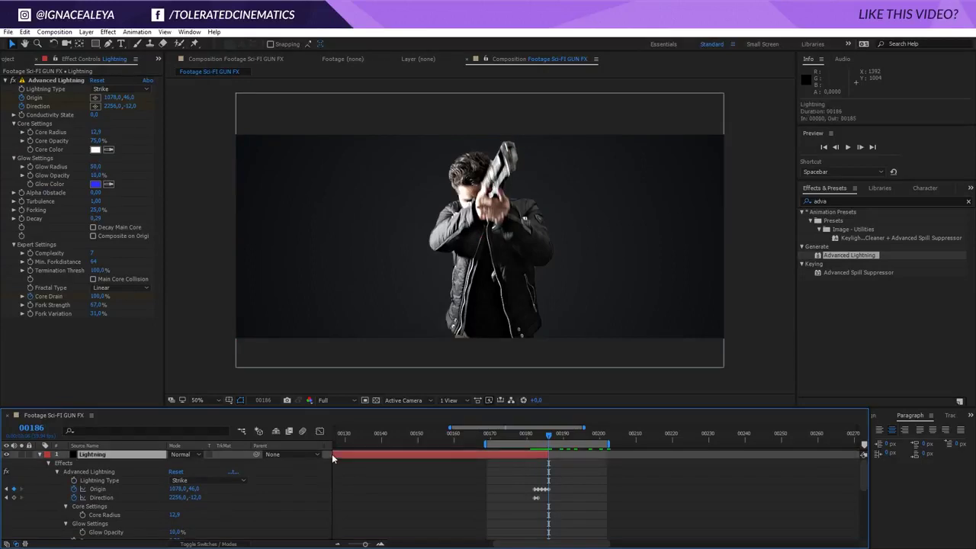
Split the Lightning layer at frame 182 and delete the part before it
{"action": "left_click", "coordinate": [536, 440]}
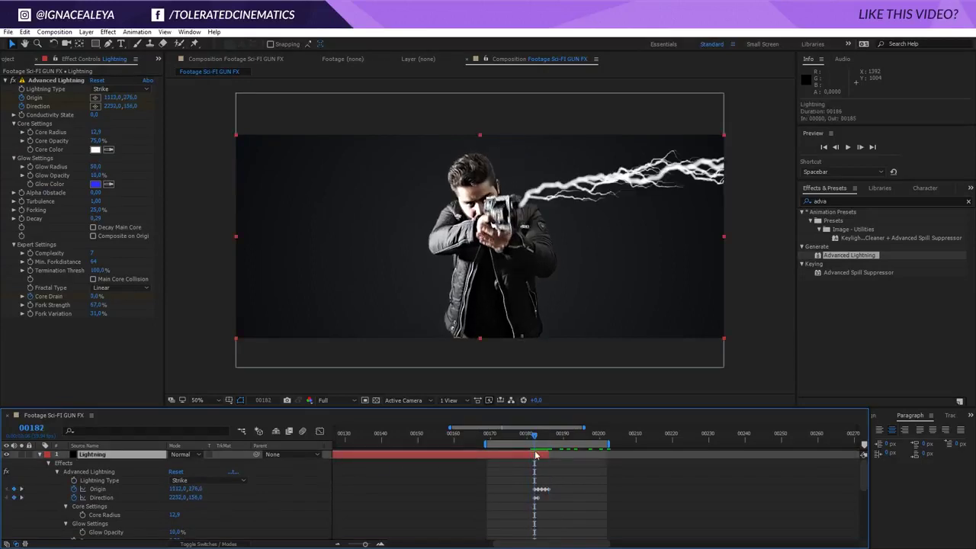
{"action": "key", "text": "ctrl+shift+d"}
{"action": "left_click", "coordinate": [531, 463]}
{"action": "key", "text": "Delete"}
Make the Flare layer visible again and play back the shot with flare and lightning together
{"action": "left_click", "coordinate": [537, 440]}
{"action": "left_click_drag", "start_coordinate": [536, 437], "coordinate": [548, 455]}
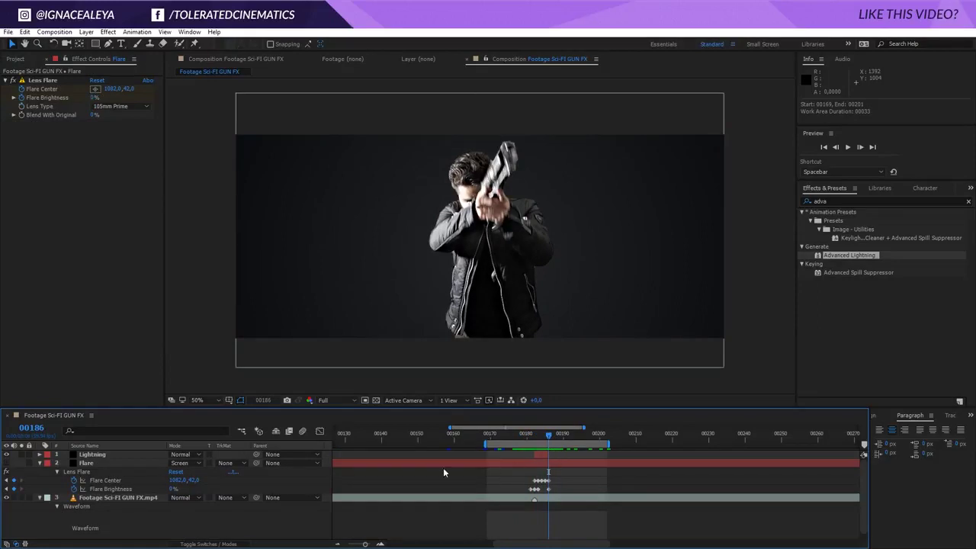
{"action": "key", "text": "space"}
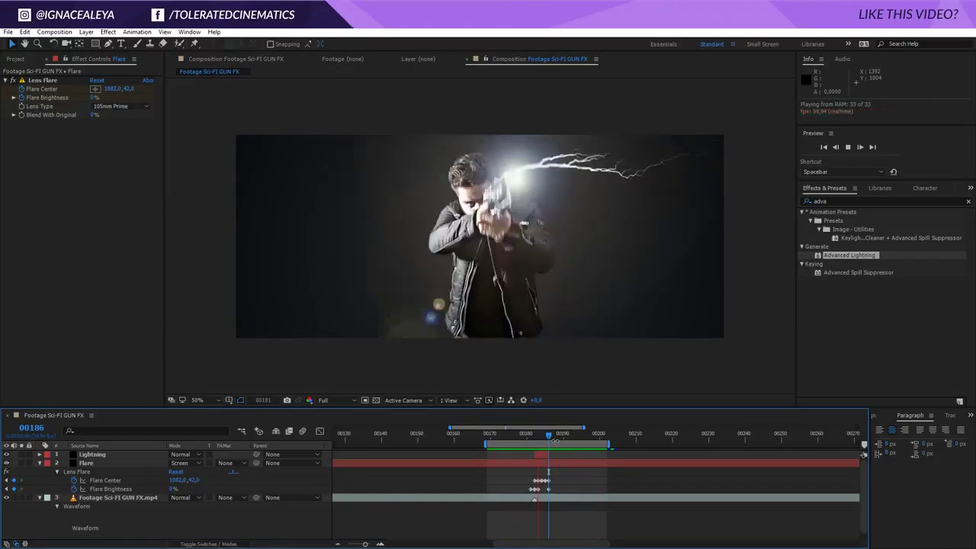
{"action": "left_click", "coordinate": [541, 432]}
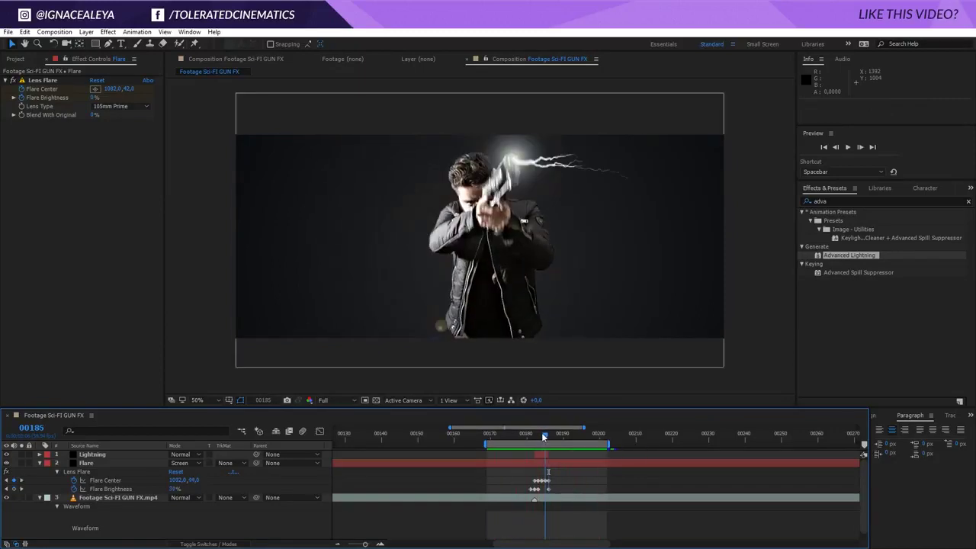
Add a Curves effect to the Flare layer and raise the midtones of its Blue channel
{"action": "left_click", "coordinate": [540, 463]}
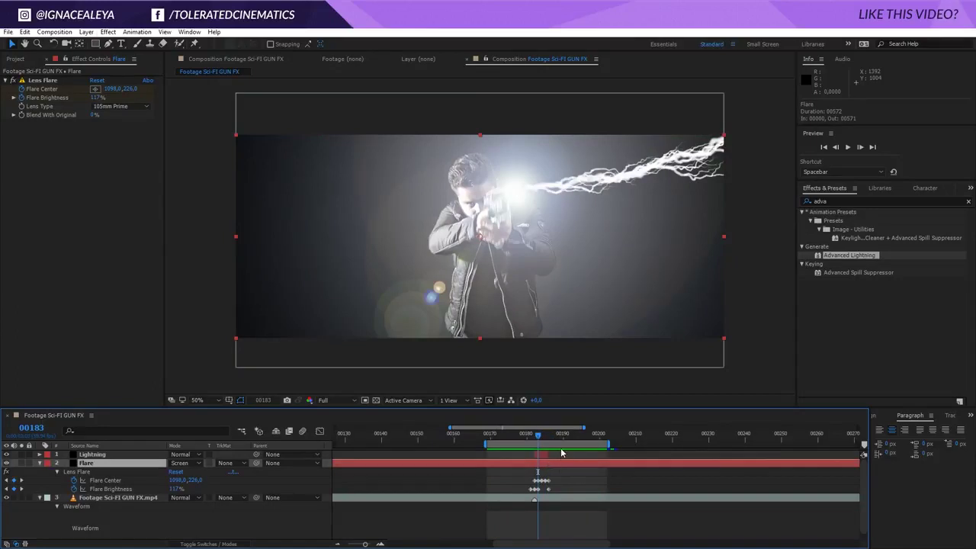
{"action": "left_click", "coordinate": [108, 31]}
{"action": "mouse_move", "coordinate": [76, 136]}
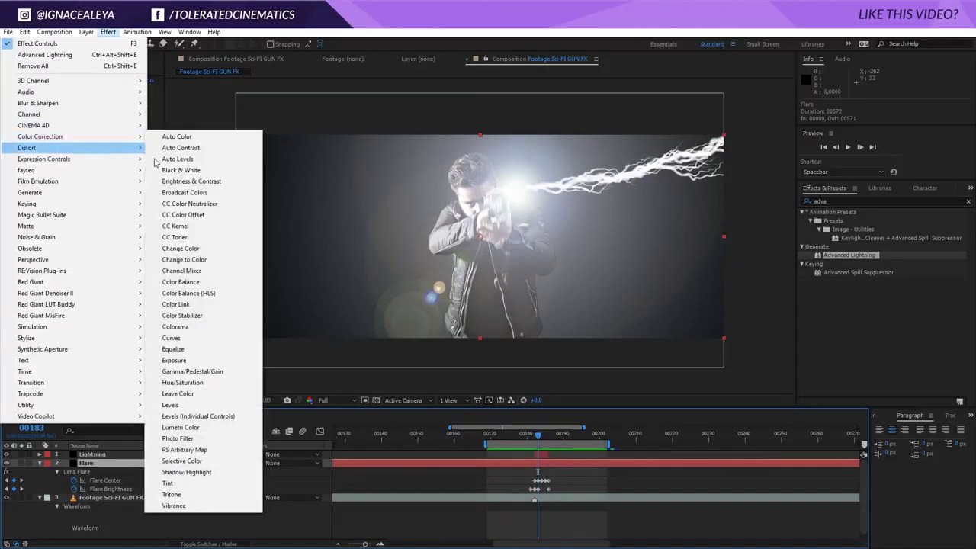
{"action": "left_click", "coordinate": [187, 337]}
{"action": "left_click", "coordinate": [121, 132]}
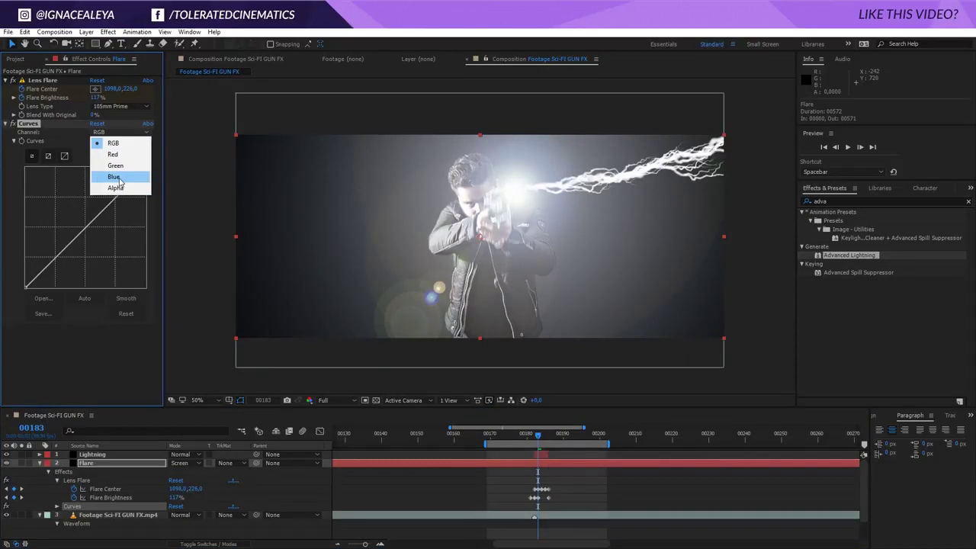
{"action": "left_click", "coordinate": [96, 181]}
{"action": "left_click_drag", "start_coordinate": [87, 226], "coordinate": [68, 207]}
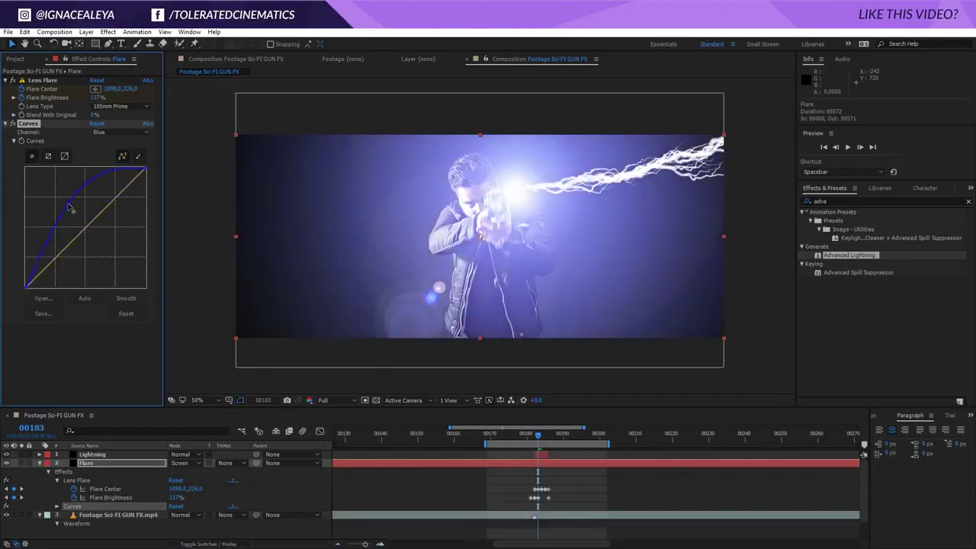
Lower the flare's Red curve in the midtones and shape its Green curve into a gentle S
{"action": "left_click", "coordinate": [121, 131]}
{"action": "left_click", "coordinate": [111, 152]}
{"action": "left_click_drag", "start_coordinate": [88, 223], "coordinate": [94, 241]}
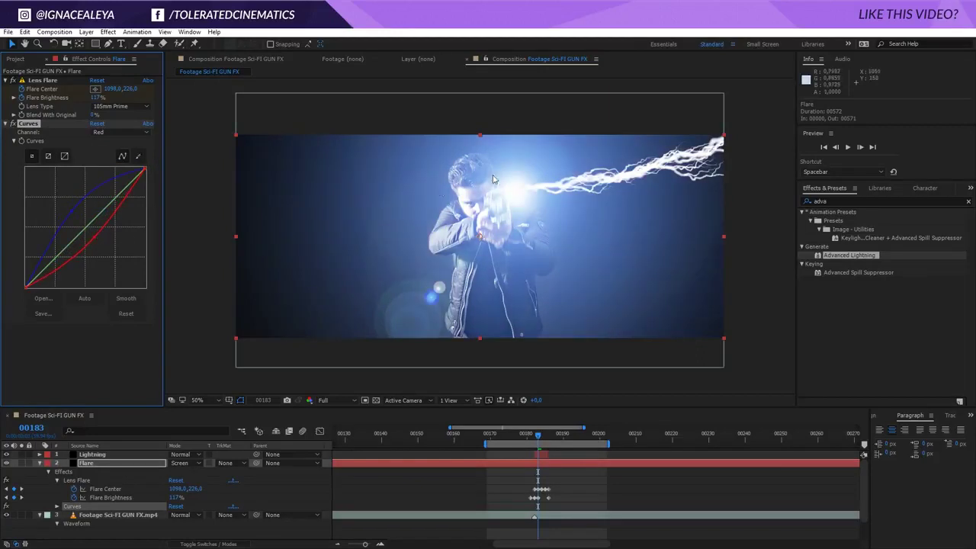
{"action": "left_click", "coordinate": [119, 133]}
{"action": "left_click", "coordinate": [115, 164]}
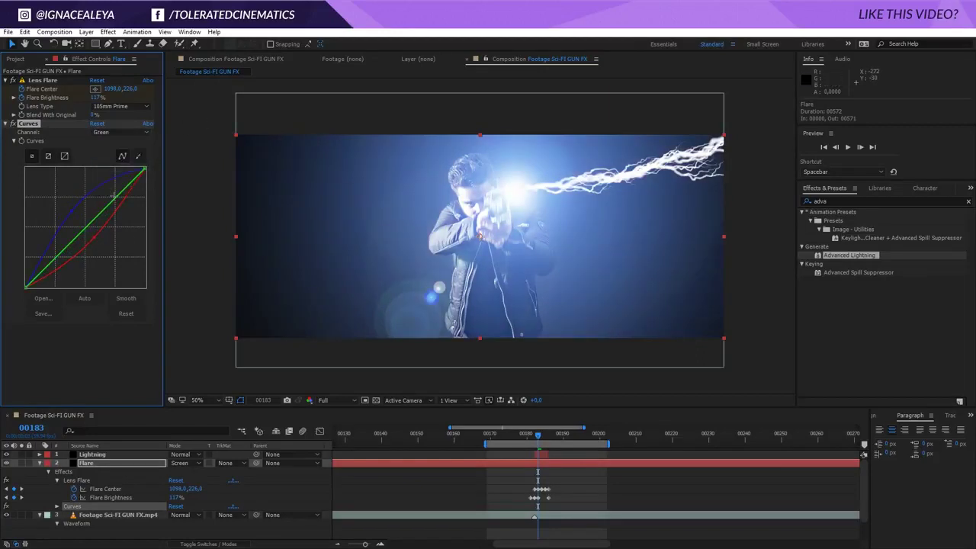
{"action": "left_click_drag", "start_coordinate": [99, 213], "coordinate": [100, 197]}
{"action": "left_click_drag", "start_coordinate": [58, 255], "coordinate": [56, 265]}
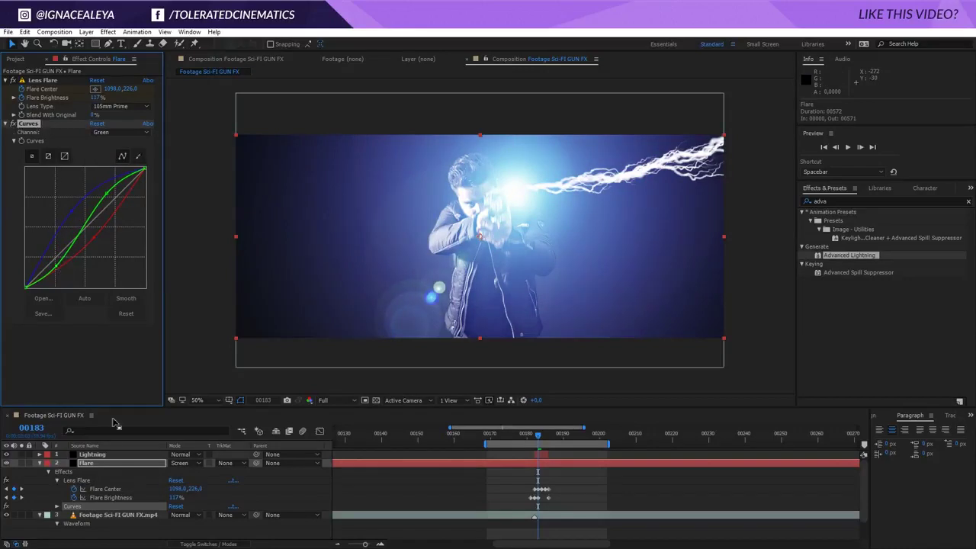
Find the Perfect Glow preset and apply it to the Lightning layer
{"action": "left_click", "coordinate": [104, 455]}
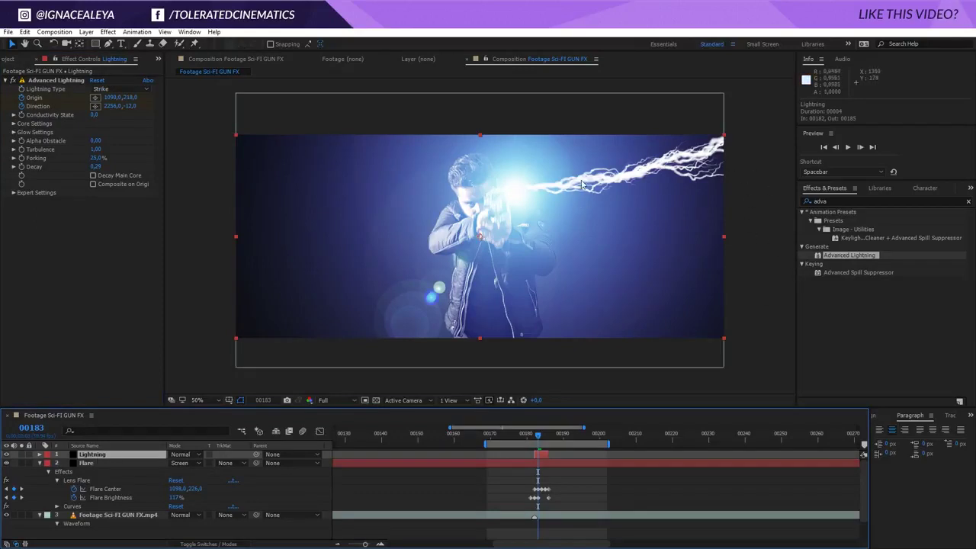
{"action": "double_click", "coordinate": [843, 201]}
{"action": "type", "text": "perfect"}
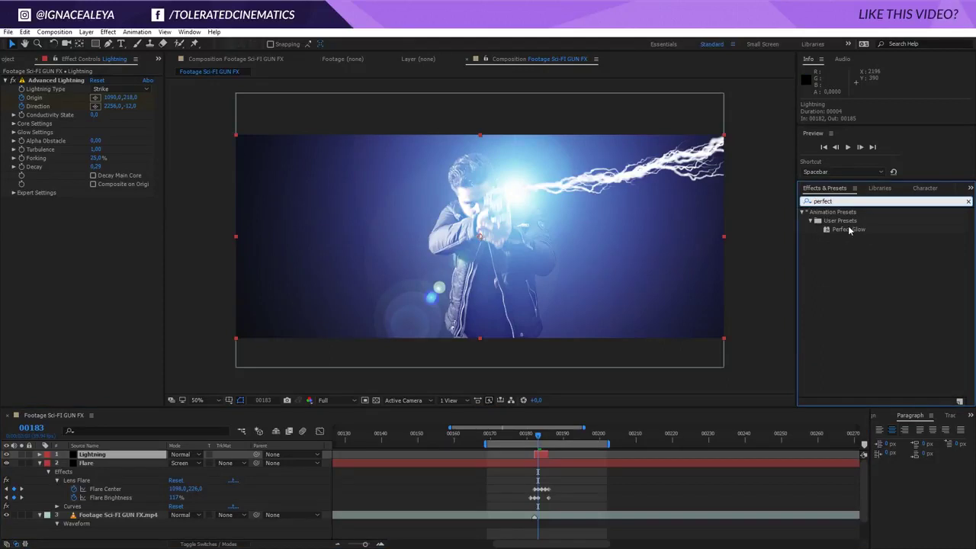
{"action": "left_click_drag", "start_coordinate": [849, 231], "coordinate": [542, 457]}
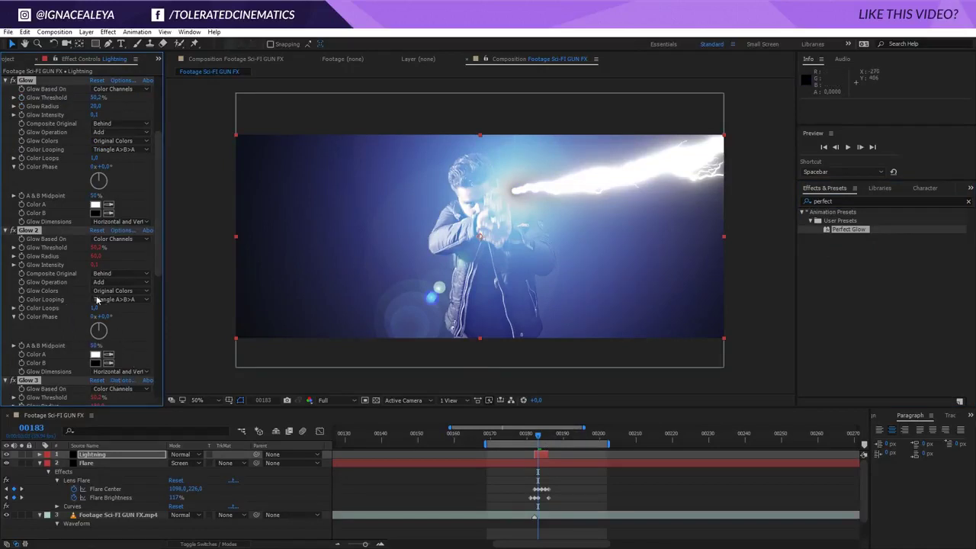
Add a Solid Composite effect between Advanced Lightning and the first Glow, with its color set to black (000000)
{"action": "scroll", "coordinate": [126, 366], "scroll_direction": "up", "scroll_amount": 3}
{"action": "key", "text": "ctrl+5"}
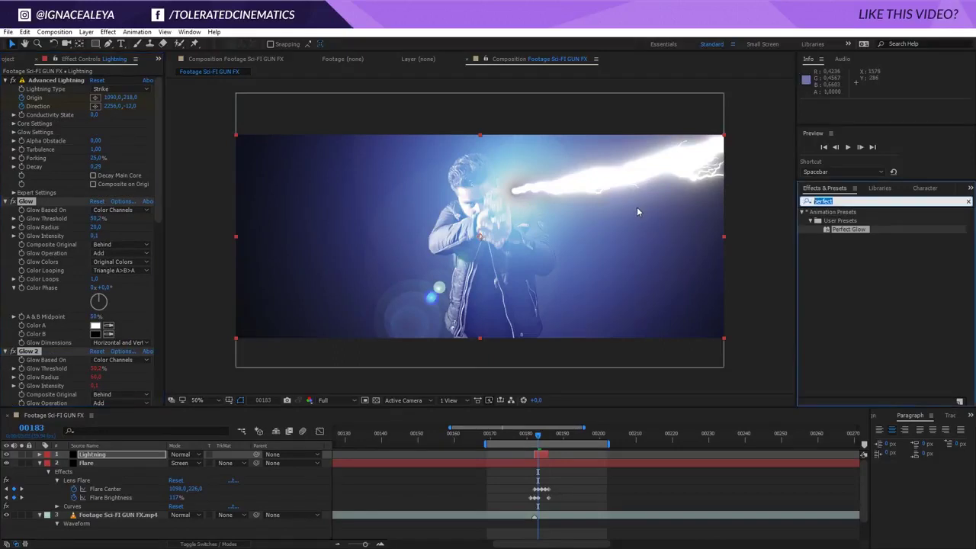
{"action": "type", "text": "soli"}
{"action": "left_click_drag", "start_coordinate": [830, 220], "coordinate": [38, 195]}
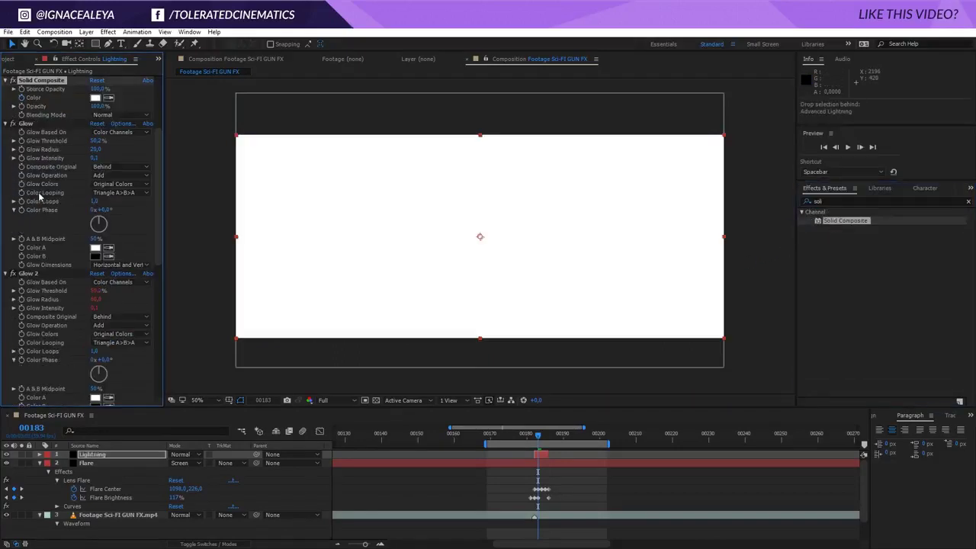
{"action": "left_click", "coordinate": [95, 98]}
{"action": "type", "text": "000000"}
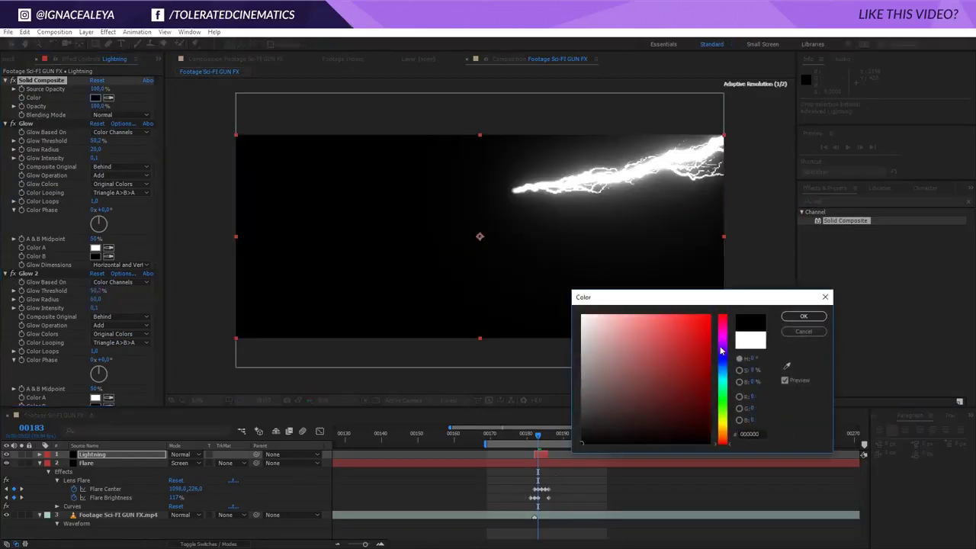
{"action": "left_click", "coordinate": [803, 316]}
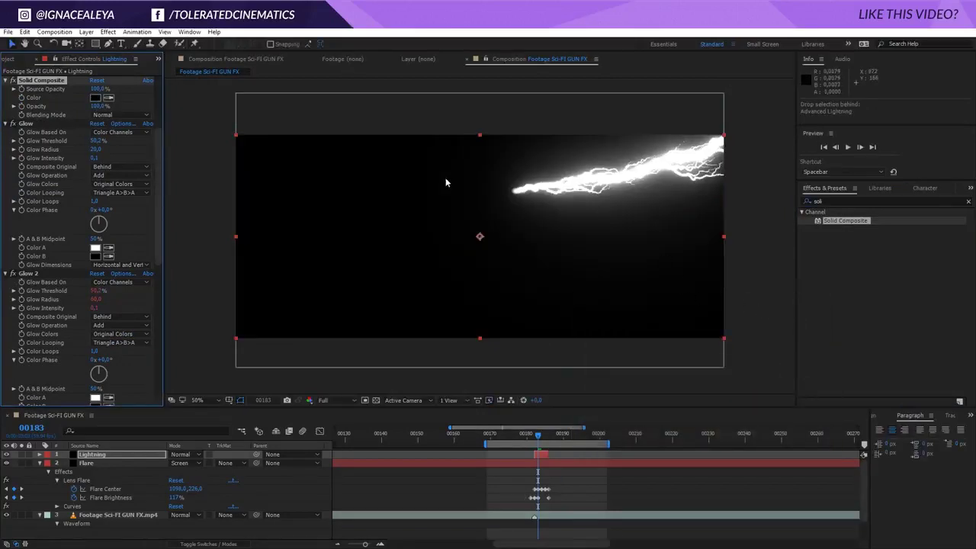
Compare the lightning's glow with the Solid Composite effect switched off and on
{"action": "scroll", "coordinate": [114, 228], "scroll_direction": "up", "scroll_amount": 3}
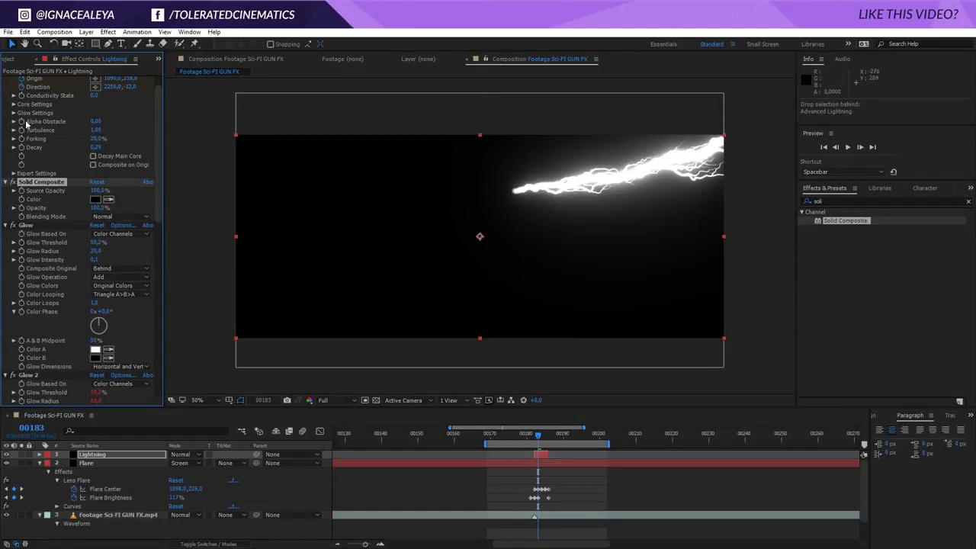
{"action": "scroll", "coordinate": [9, 106], "scroll_direction": "up", "scroll_amount": 1}
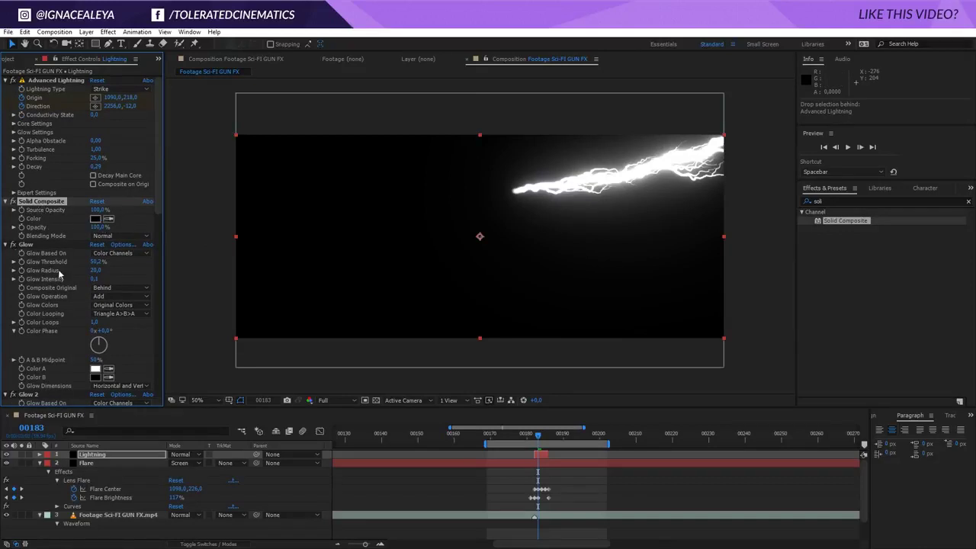
{"action": "left_click", "coordinate": [15, 243]}
{"action": "left_click", "coordinate": [12, 202]}
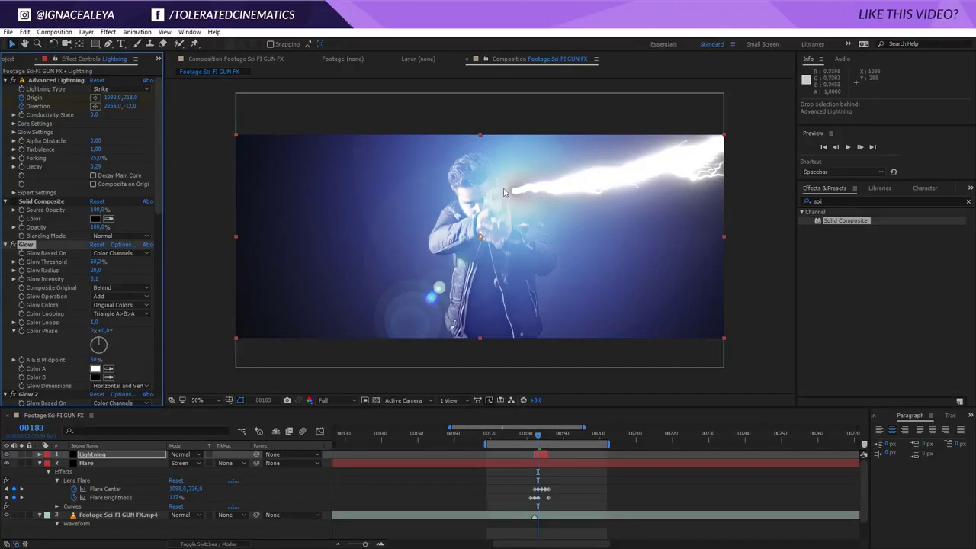
{"action": "left_click", "coordinate": [13, 202]}
Set the Lightning layer's blending mode to Screen and check the result at frame 184
{"action": "left_click", "coordinate": [183, 455]}
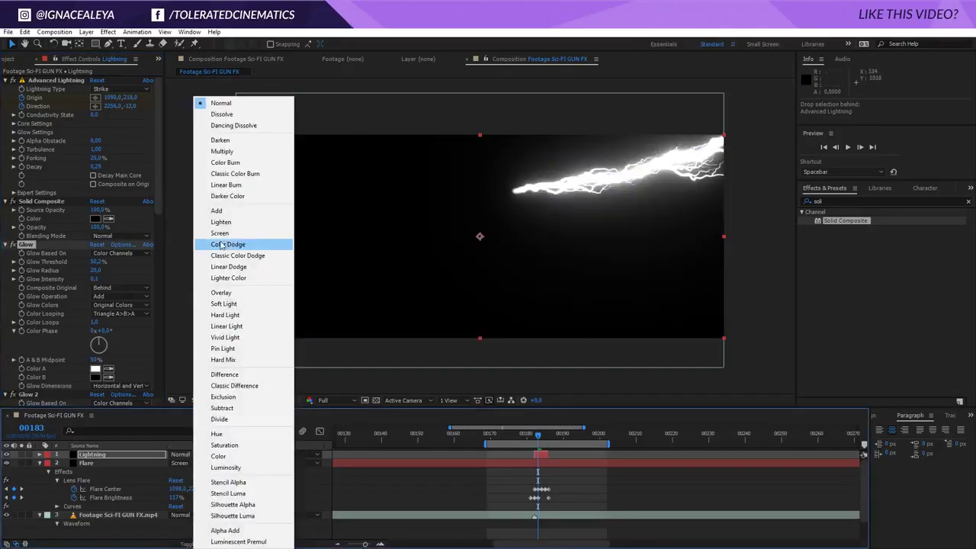
{"action": "left_click", "coordinate": [221, 234]}
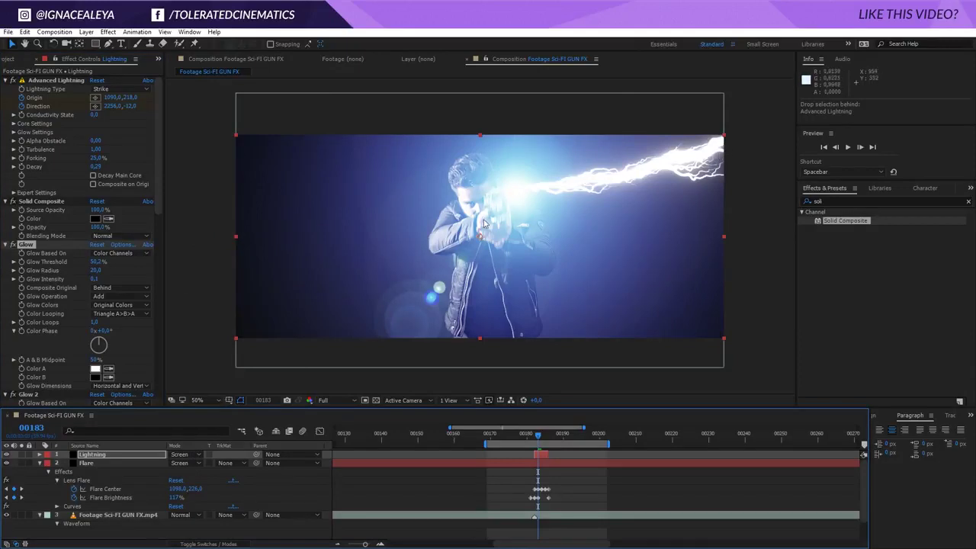
{"action": "left_click_drag", "start_coordinate": [538, 439], "coordinate": [541, 442]}
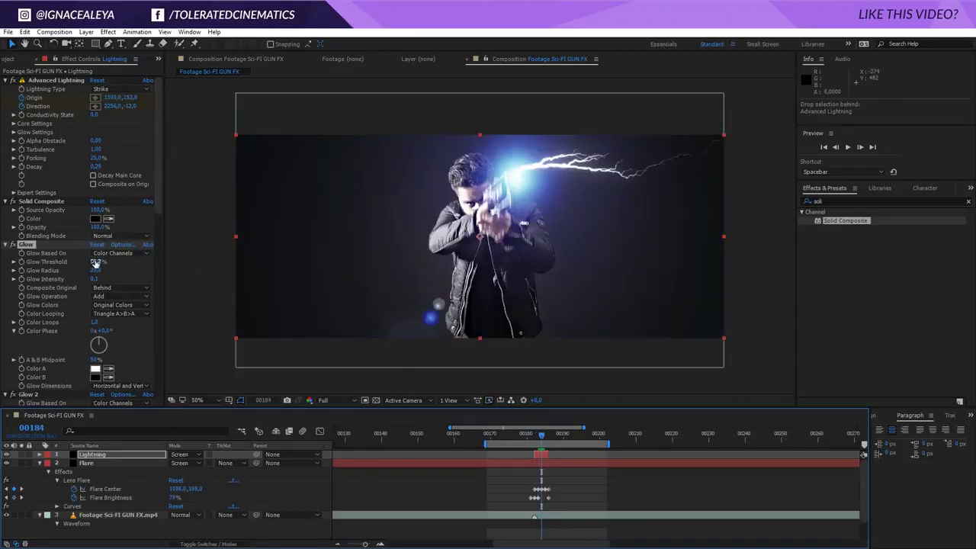
Tune the Lightning layer's first Glow to a threshold of about 17.6% and an intensity of 0.1
{"action": "left_click_drag", "start_coordinate": [99, 262], "coordinate": [76, 276]}
{"action": "left_click", "coordinate": [95, 279]}
{"action": "key", "text": "BackSpace"}
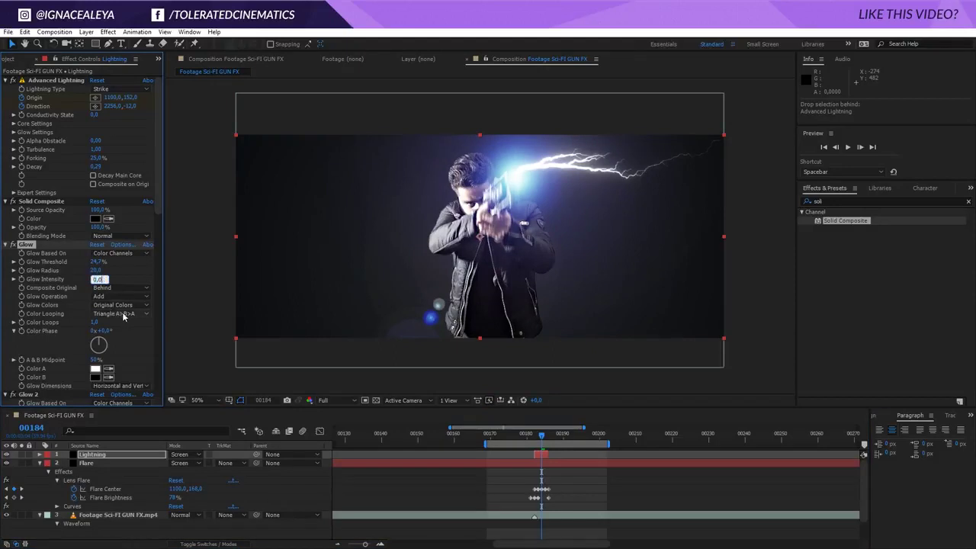
{"action": "key", "text": "Return"}
{"action": "mouse_move", "coordinate": [98, 261]}
{"action": "left_mouse_down"}
{"action": "mouse_move", "coordinate": [68, 270]}
{"action": "mouse_move", "coordinate": [87, 274]}
{"action": "left_mouse_up"}
{"action": "left_click", "coordinate": [96, 279]}
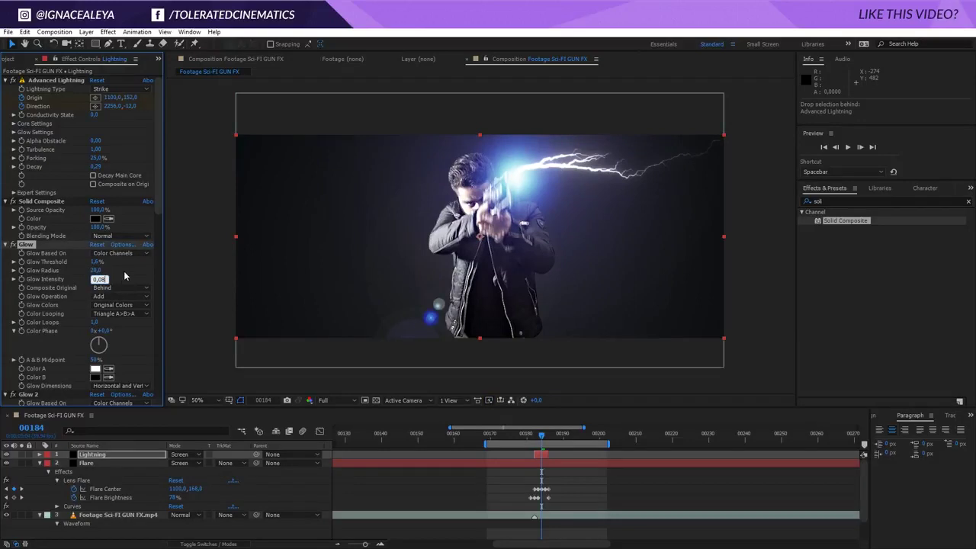
{"action": "type", "text": "0,08"}
{"action": "key", "text": "Return"}
{"action": "left_click_drag", "start_coordinate": [97, 261], "coordinate": [130, 267]}
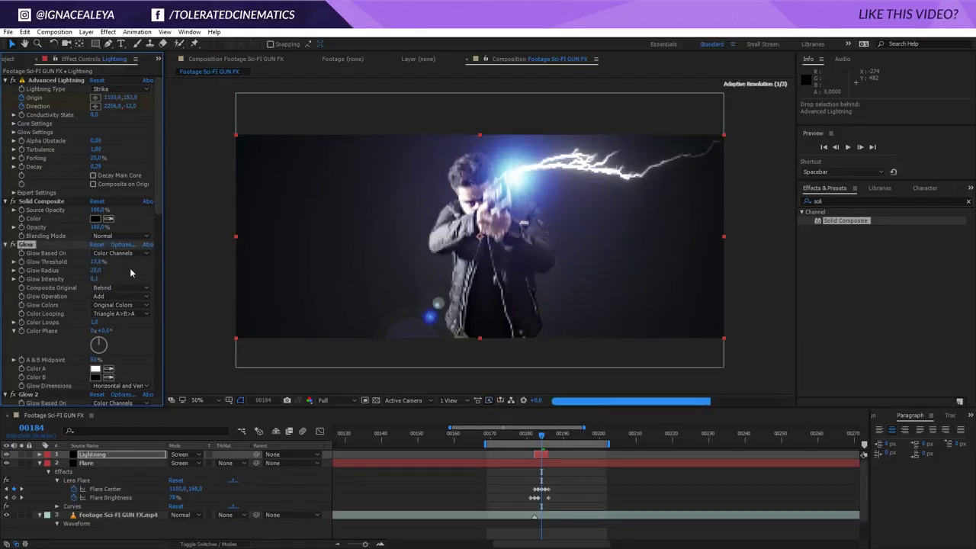
{"action": "left_click", "coordinate": [99, 279]}
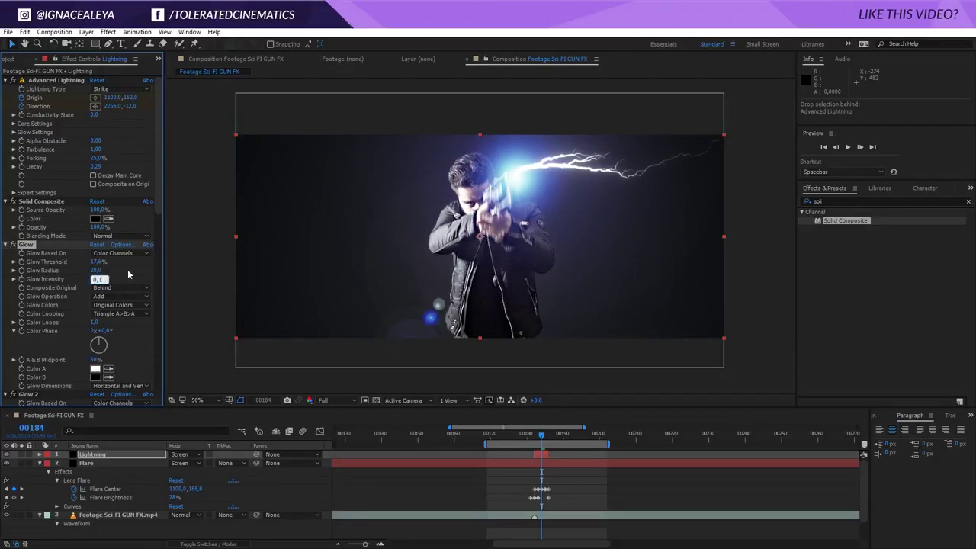
{"action": "key", "text": "Return"}
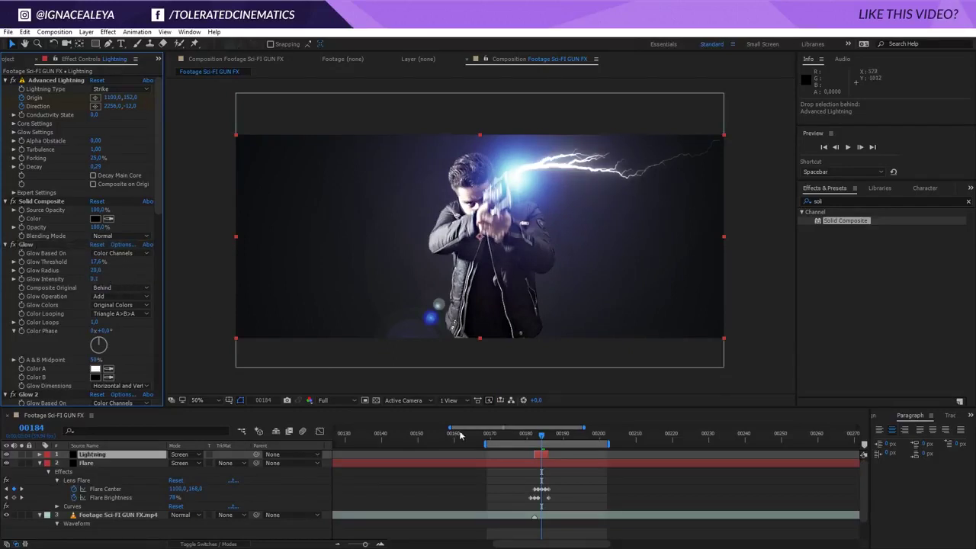
Inspect the lightning and flare at frame 183, including the Flare layer's Curves effect
{"action": "left_click", "coordinate": [537, 436]}
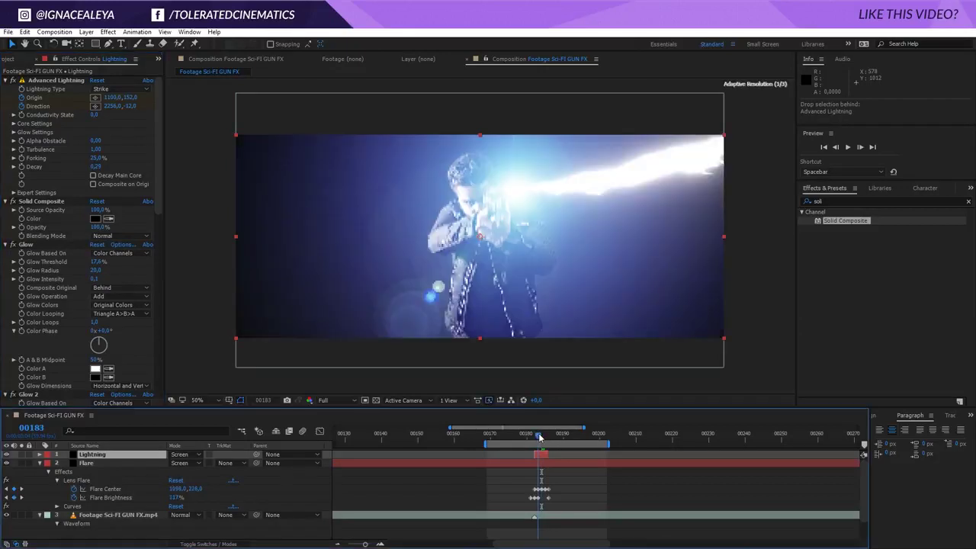
{"action": "left_click", "coordinate": [509, 463]}
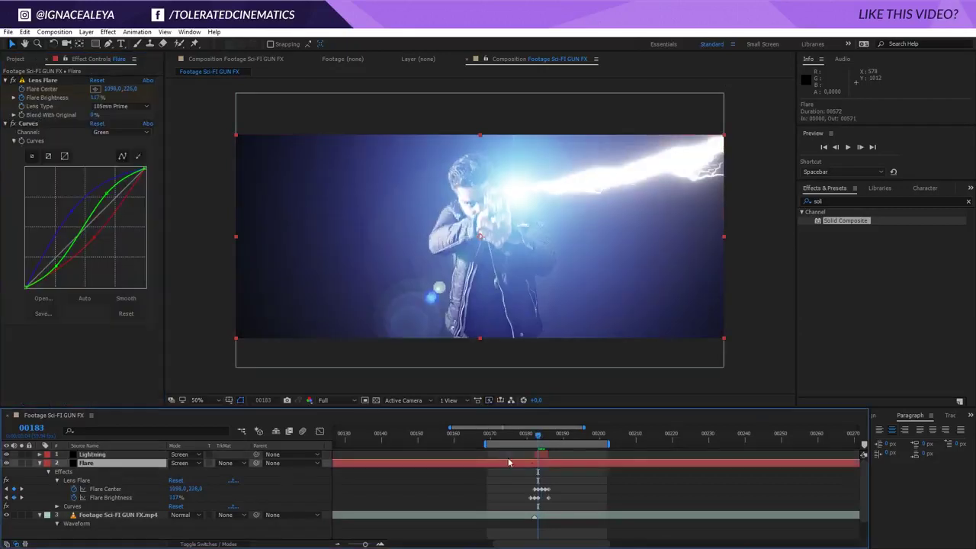
{"action": "left_click", "coordinate": [30, 124]}
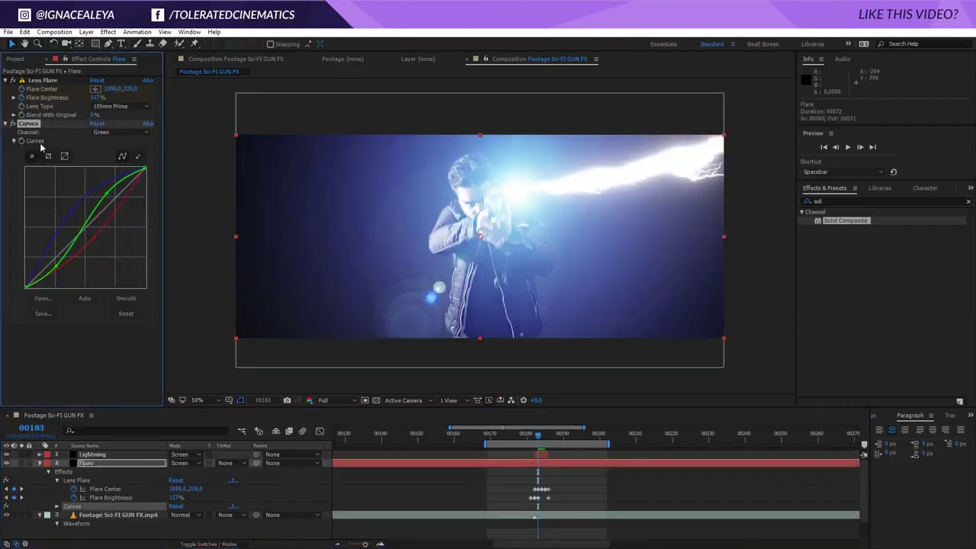
{"action": "left_click", "coordinate": [539, 455]}
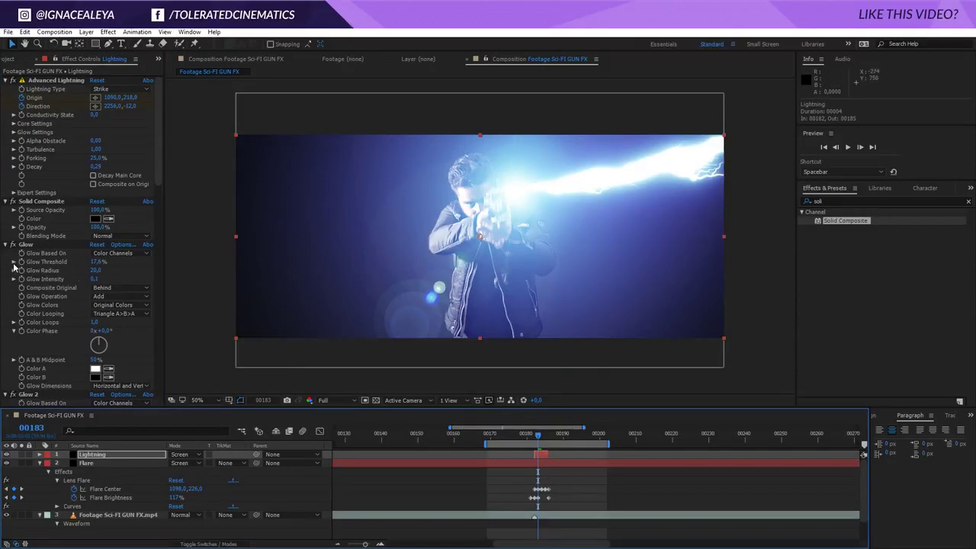
Keyframe the Lightning layer's first Glow Threshold, keeping its value at frame 184 and setting about 40% at frame 183
{"action": "left_click", "coordinate": [541, 436]}
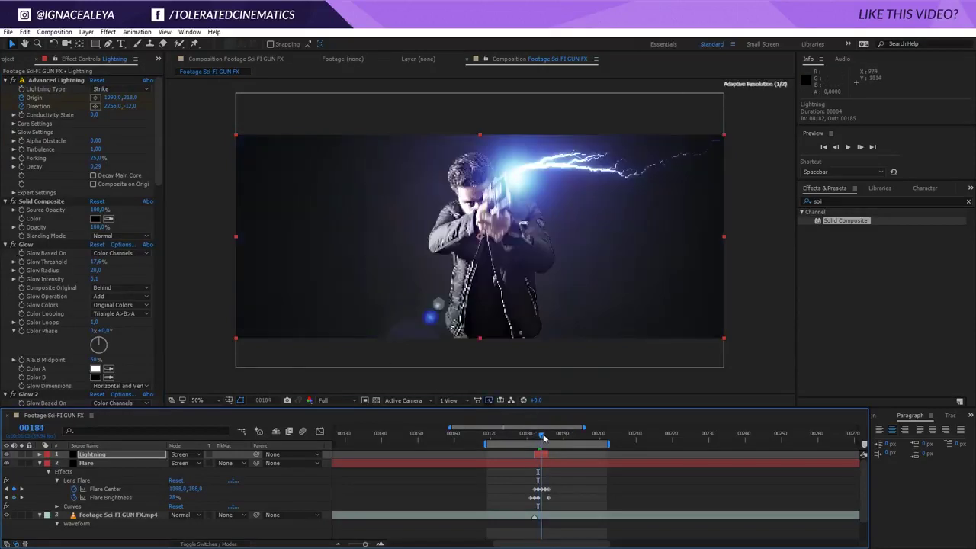
{"action": "left_click", "coordinate": [26, 244]}
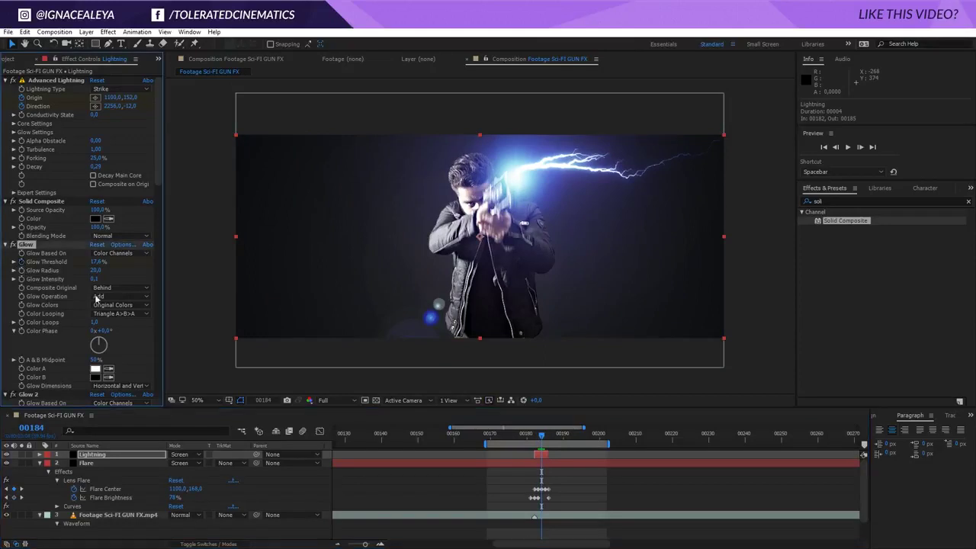
{"action": "left_click", "coordinate": [539, 436]}
{"action": "left_click_drag", "start_coordinate": [97, 261], "coordinate": [154, 269]}
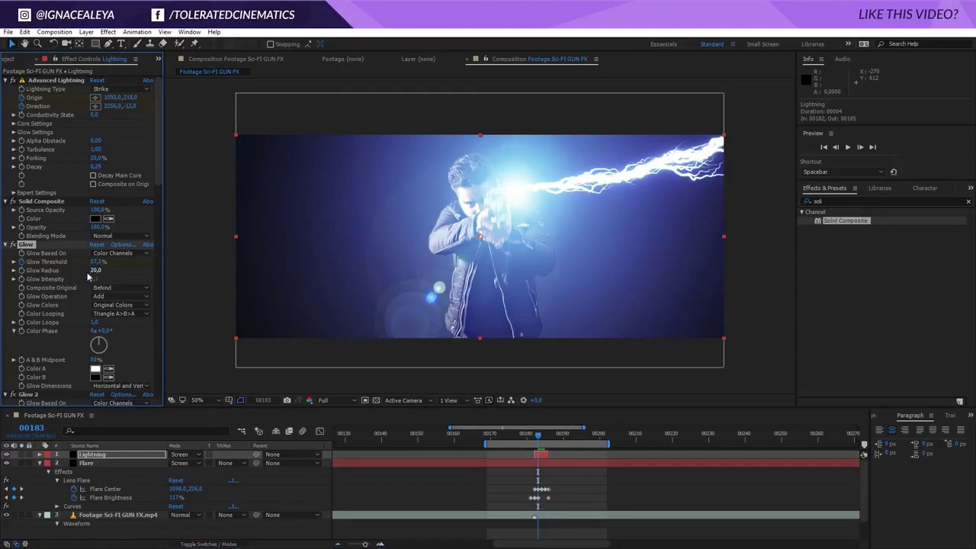
{"action": "left_click_drag", "start_coordinate": [95, 262], "coordinate": [71, 263]}
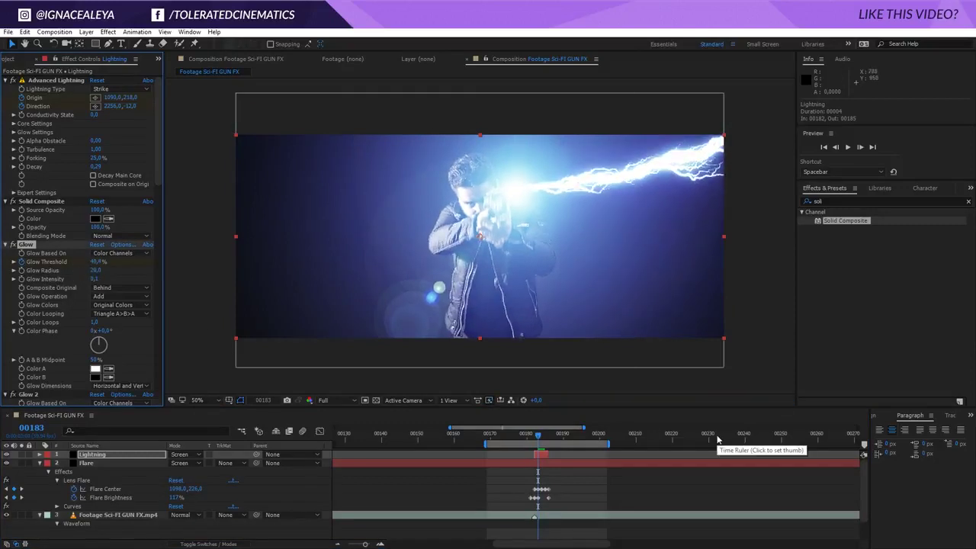
{"action": "key", "text": "Page_Down"}
{"action": "key", "text": "Page_Down"}
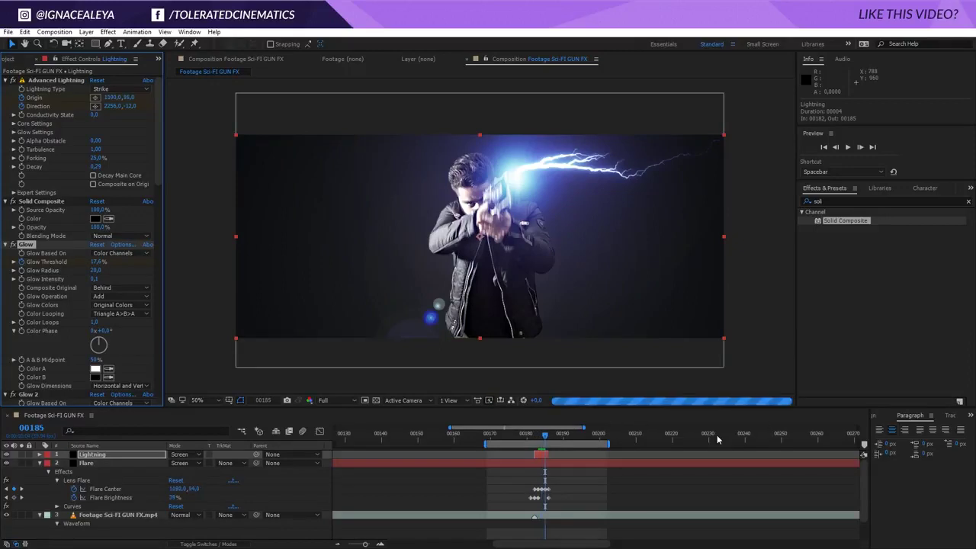
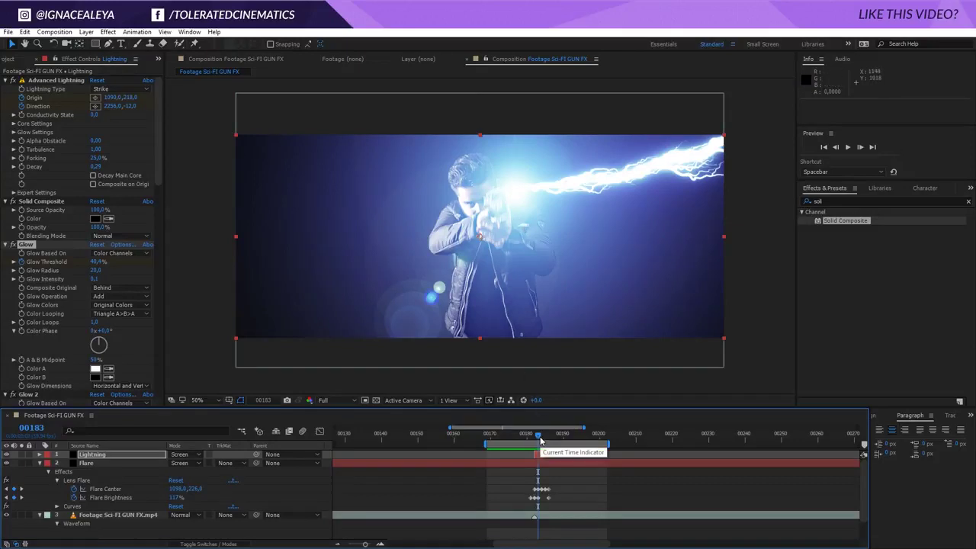
Place the 2.mov spark clip above the Lightning layer, starting at frame 182, and position its burst near the muzzle
{"action": "left_click_drag", "start_coordinate": [538, 438], "coordinate": [539, 464]}
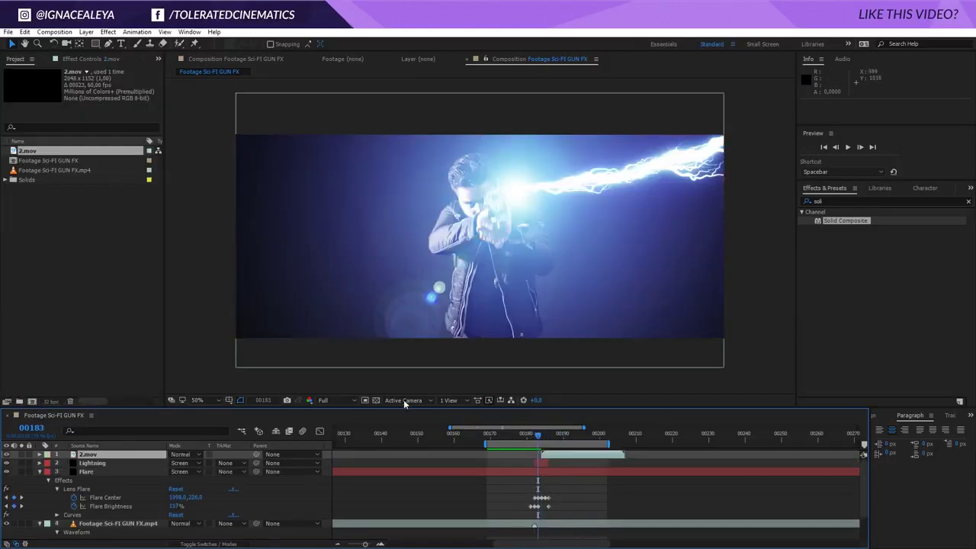
{"action": "left_click_drag", "start_coordinate": [570, 459], "coordinate": [565, 457]}
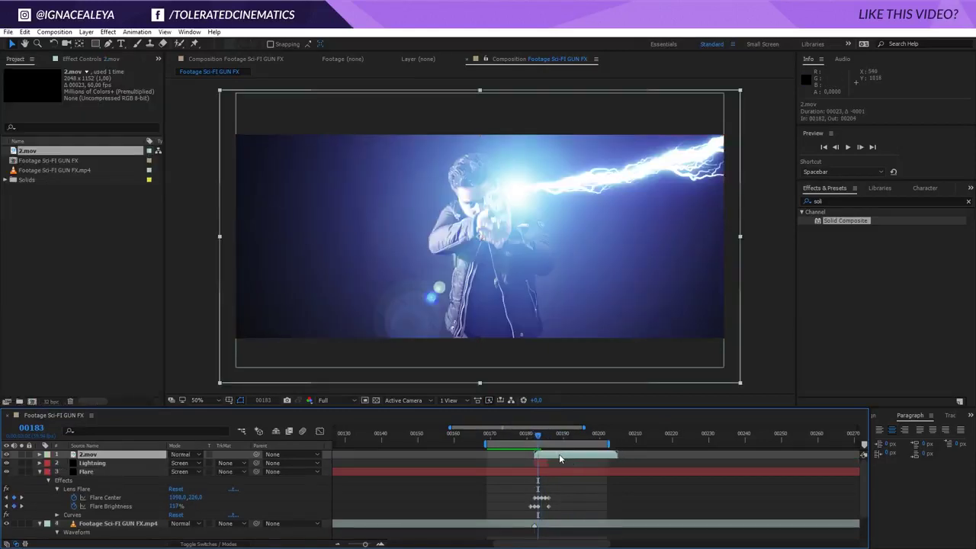
{"action": "left_click_drag", "start_coordinate": [600, 258], "coordinate": [490, 217]}
Set the 2.mov layer's blending mode to Screen and check the sparks at frame 187
{"action": "left_click", "coordinate": [185, 453]}
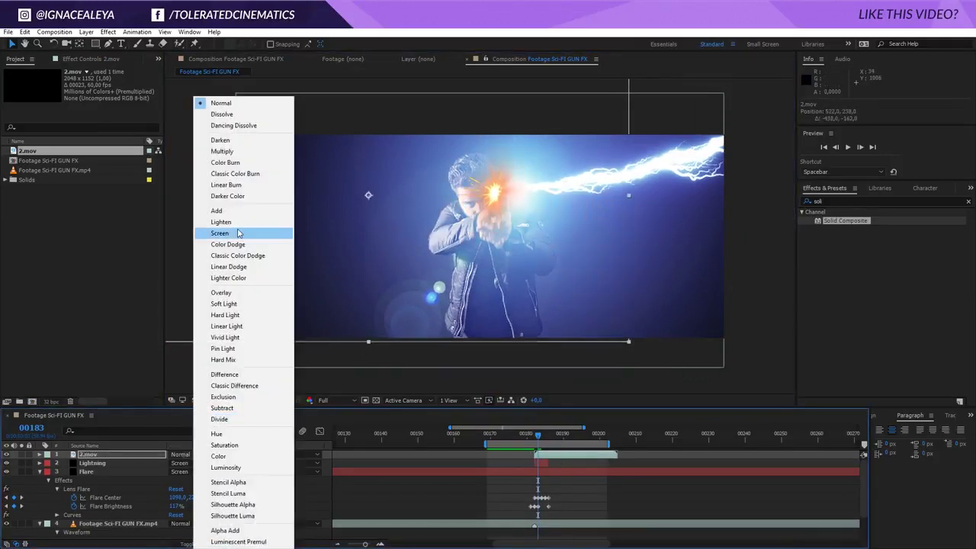
{"action": "left_click", "coordinate": [237, 228]}
{"action": "left_click_drag", "start_coordinate": [538, 434], "coordinate": [552, 441]}
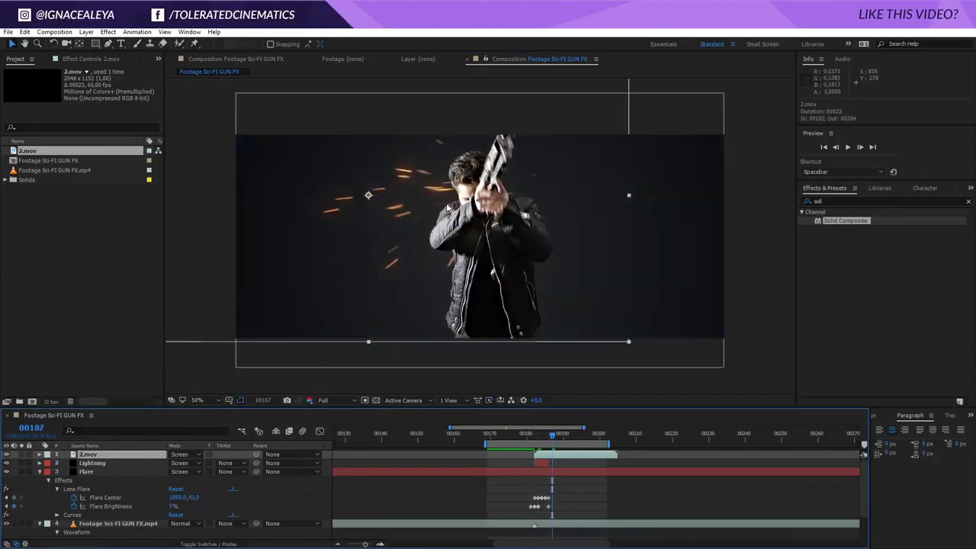
Flip the 2.mov layer horizontally, realign its sparks with the gun's muzzle and preview the shot
{"action": "right_click", "coordinate": [446, 164]}
{"action": "mouse_move", "coordinate": [488, 177]}
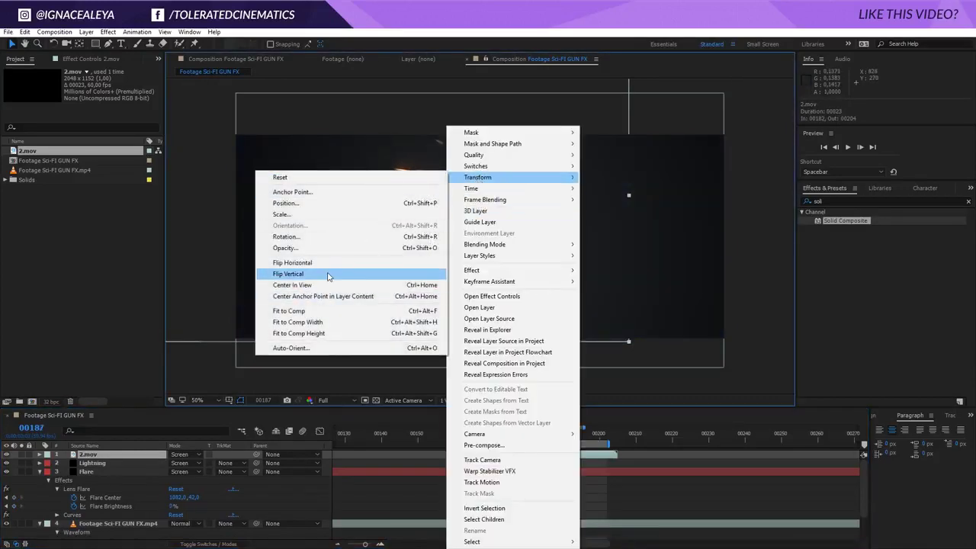
{"action": "left_click", "coordinate": [305, 262]}
{"action": "left_click_drag", "start_coordinate": [522, 196], "coordinate": [562, 204]}
{"action": "left_click_drag", "start_coordinate": [554, 437], "coordinate": [541, 440]}
{"action": "left_click_drag", "start_coordinate": [535, 295], "coordinate": [547, 281]}
{"action": "left_click_drag", "start_coordinate": [541, 439], "coordinate": [565, 440]}
{"action": "key", "text": "space"}
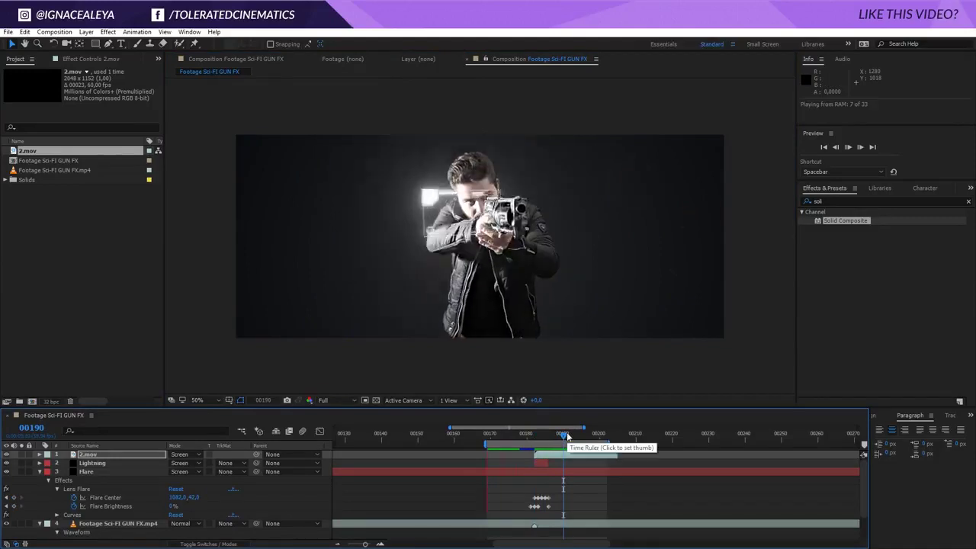
Add a Hue/Saturation effect to 2.mov at frame 190 and turn the sparks blue with a Master Hue of 190°
{"action": "left_click_drag", "start_coordinate": [564, 436], "coordinate": [561, 456]}
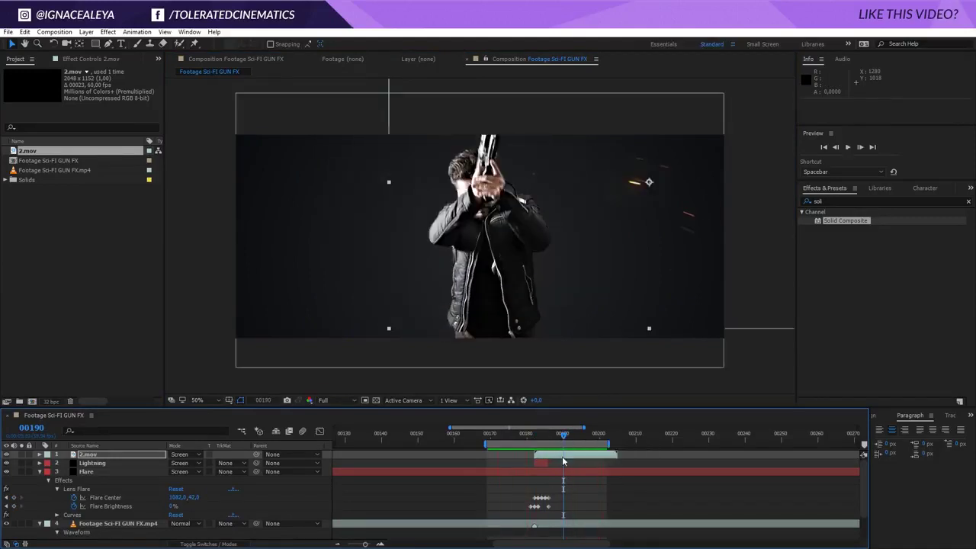
{"action": "left_click", "coordinate": [107, 32]}
{"action": "mouse_move", "coordinate": [39, 137]}
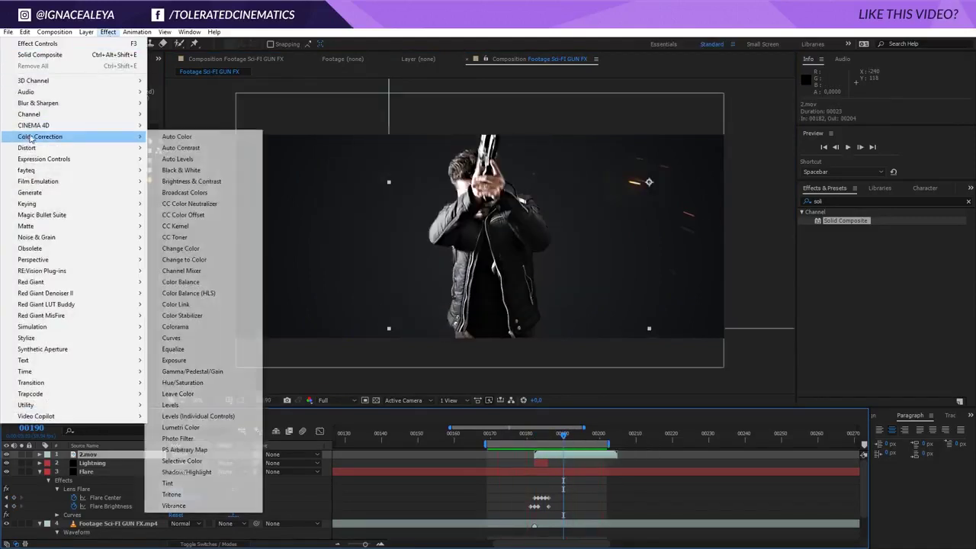
{"action": "left_click", "coordinate": [187, 382]}
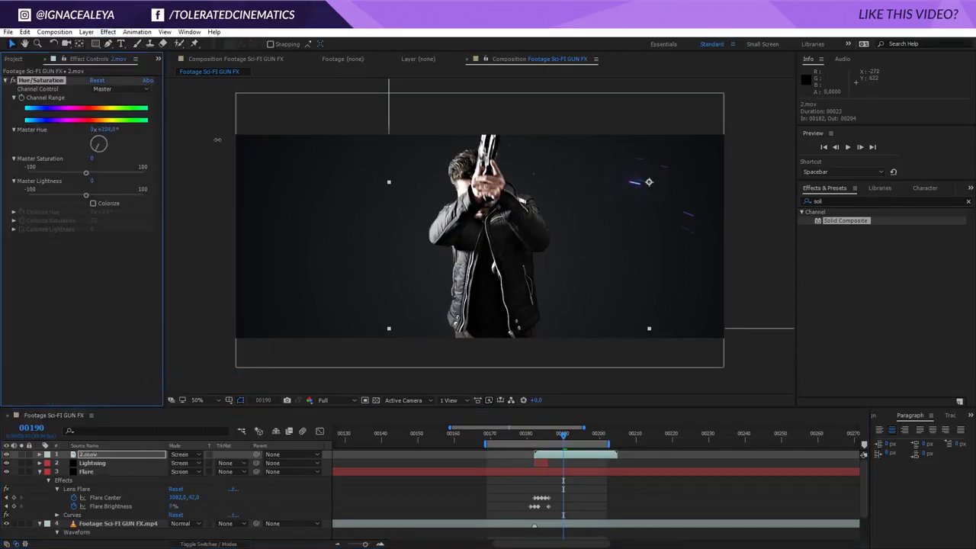
{"action": "left_click_drag", "start_coordinate": [201, 139], "coordinate": [200, 140]}
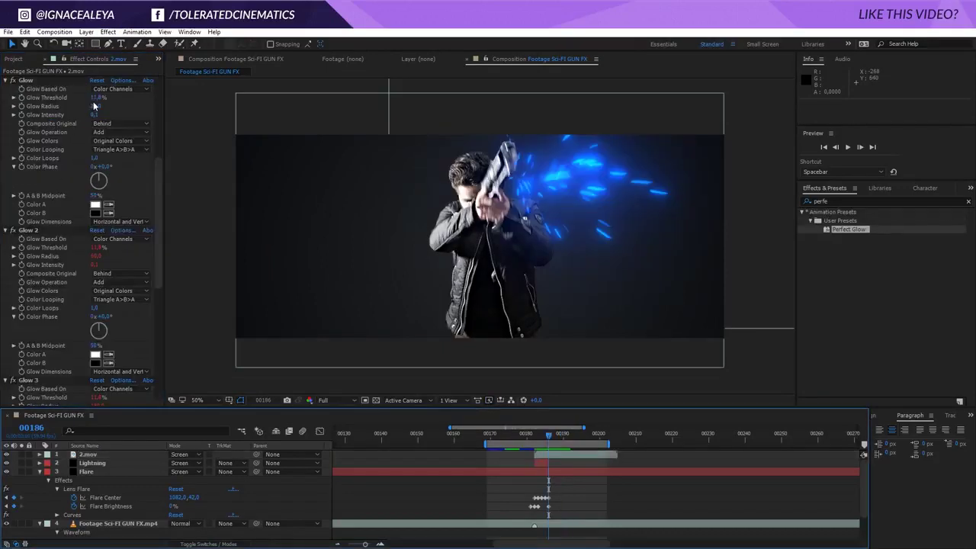
On 2.mov, set the first Glow's threshold to about 40%, Master Saturation to -1 and Master Lightness to 60, and preview
{"action": "left_click_drag", "start_coordinate": [96, 98], "coordinate": [136, 101]}
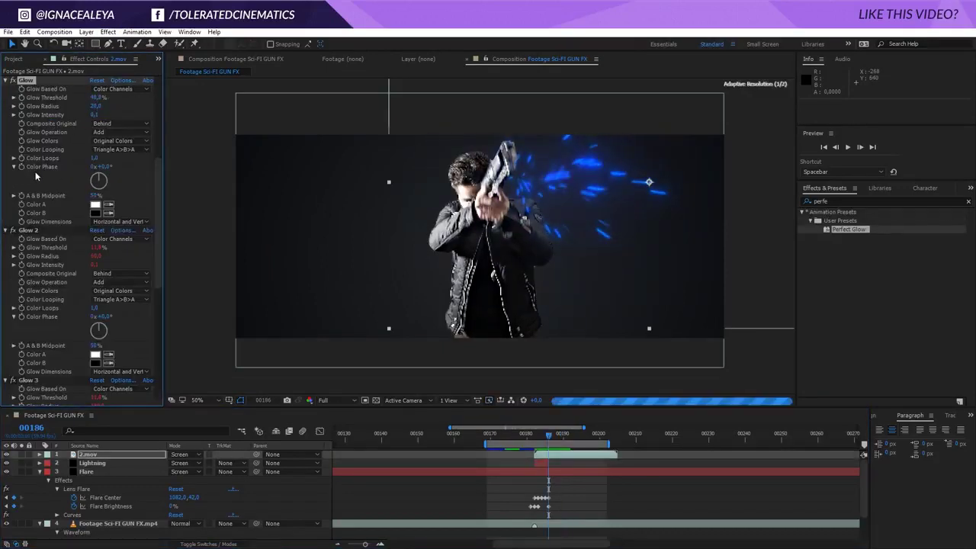
{"action": "scroll", "coordinate": [42, 171], "scroll_direction": "up", "scroll_amount": 6}
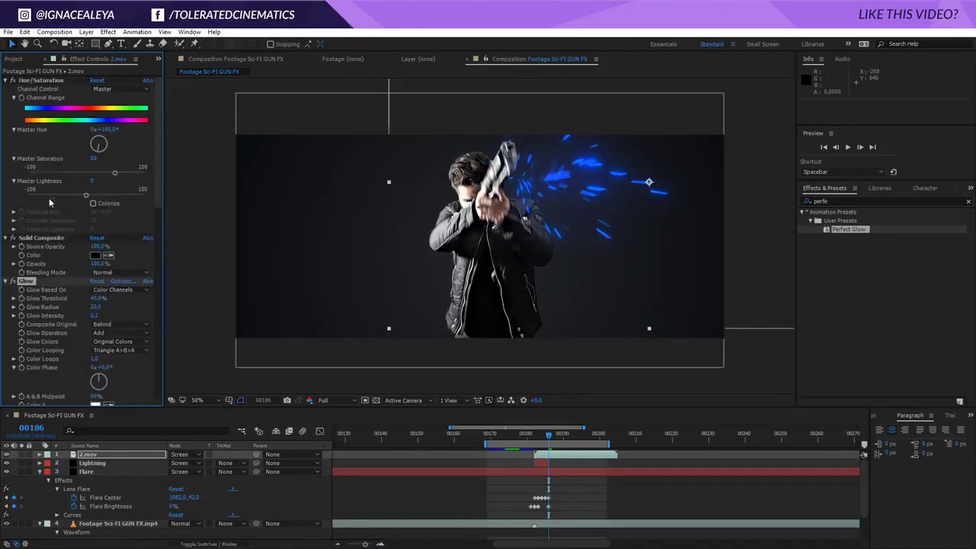
{"action": "left_click_drag", "start_coordinate": [99, 176], "coordinate": [123, 196]}
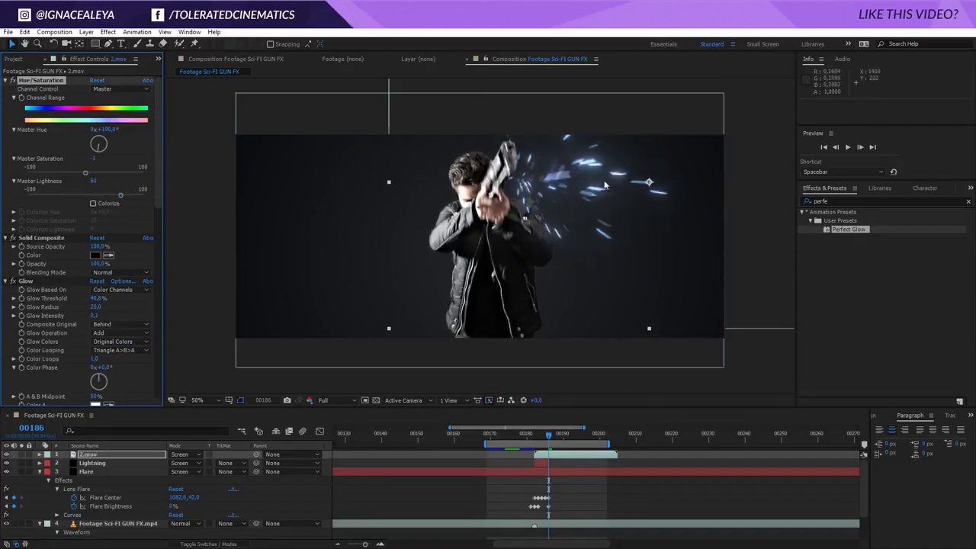
{"action": "left_click", "coordinate": [620, 492]}
{"action": "key", "text": "space"}
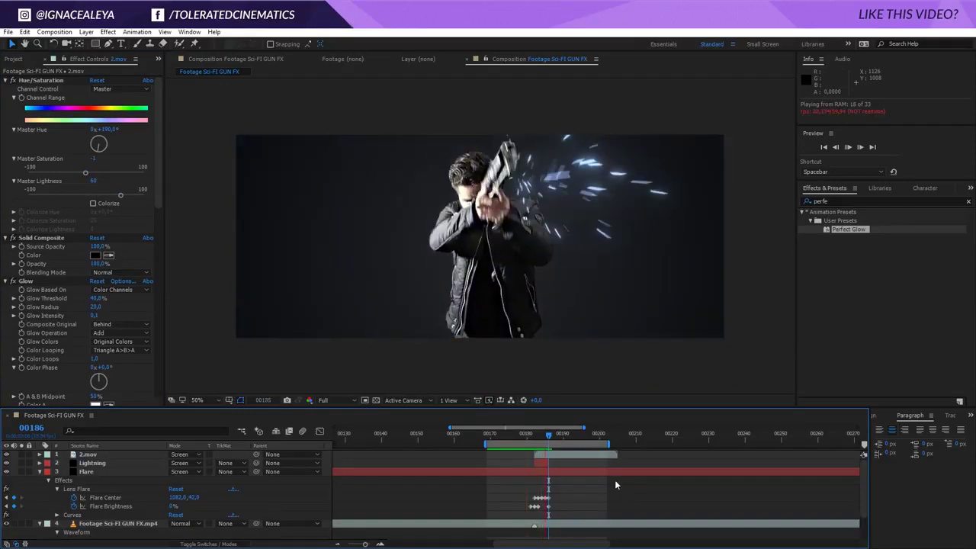
Move the 2.mov layer's anchor point to the origin of the sparks at the gun's muzzle with the Pan Behind tool
{"action": "left_click", "coordinate": [554, 455]}
{"action": "left_click", "coordinate": [555, 455]}
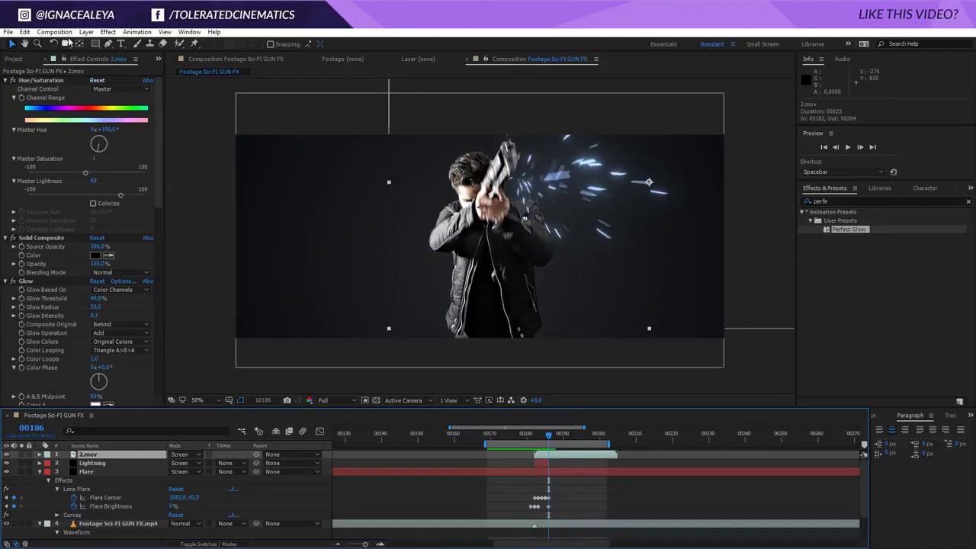
{"action": "left_click", "coordinate": [81, 46]}
{"action": "left_click_drag", "start_coordinate": [648, 182], "coordinate": [515, 187]}
Scale the 2.mov layer down to 50% and preview the smaller sparks
{"action": "key", "text": "s"}
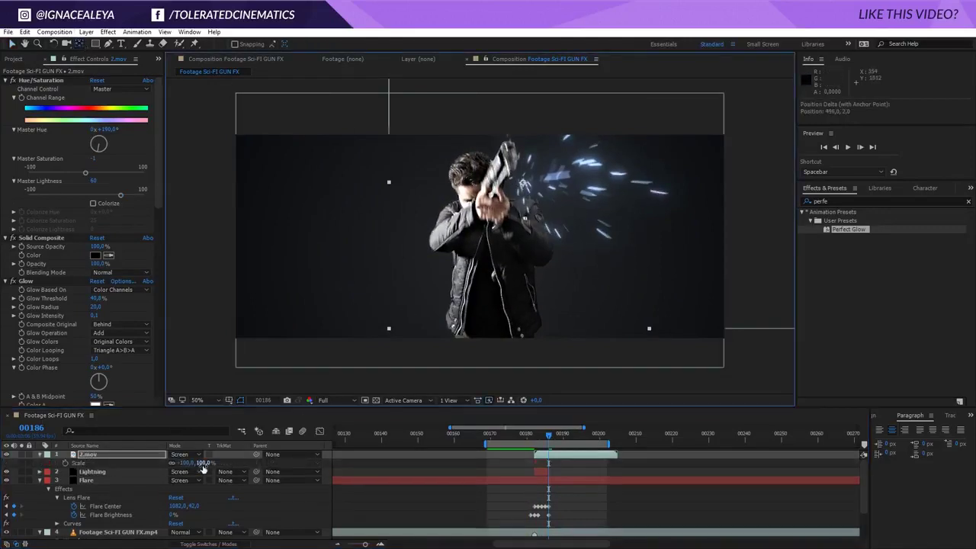
{"action": "left_click", "coordinate": [203, 463]}
{"action": "type", "text": "50"}
{"action": "key", "text": "Return"}
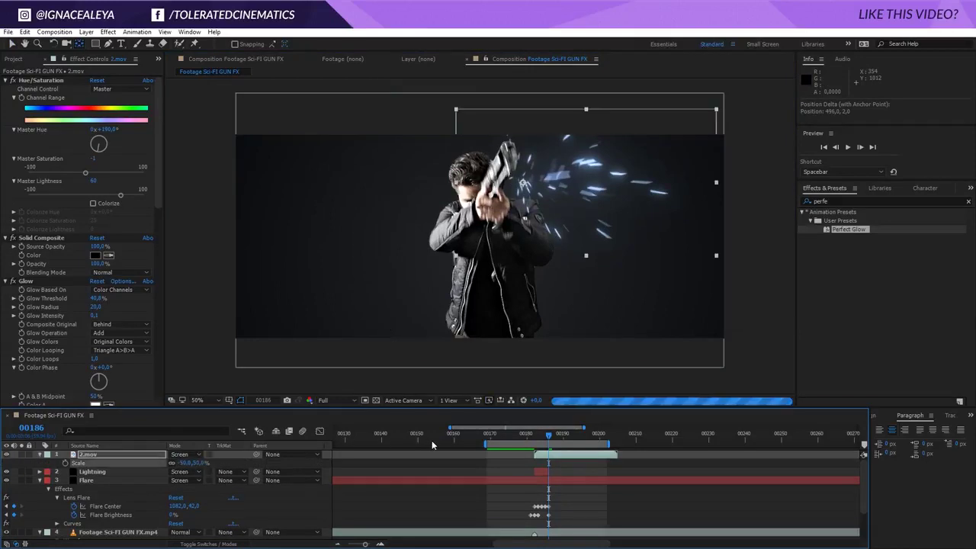
{"action": "key", "text": "v"}
{"action": "left_click", "coordinate": [611, 474]}
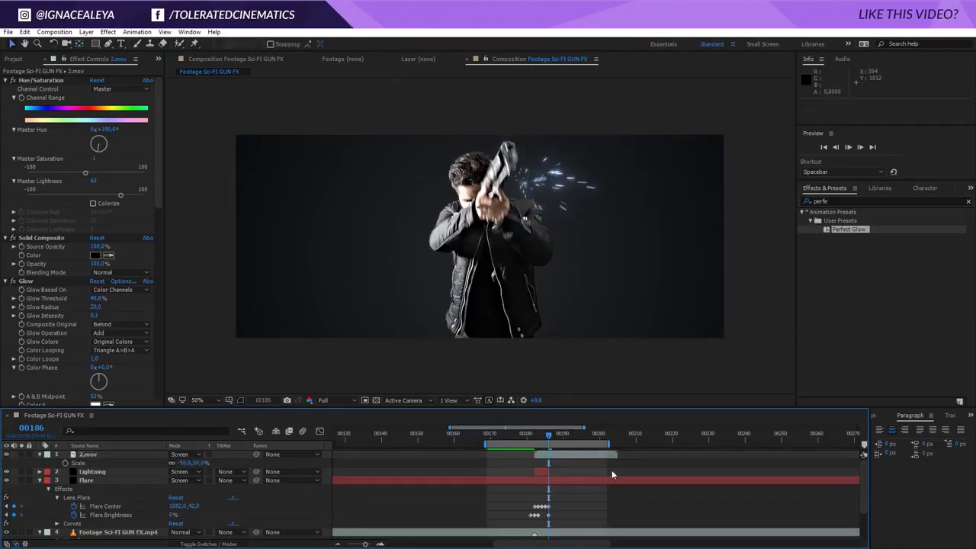
{"action": "key", "text": "space"}
Shift the 2.mov clip about three frames earlier with its visible start trimmed to frame 182, and preview the timing
{"action": "left_click", "coordinate": [549, 436]}
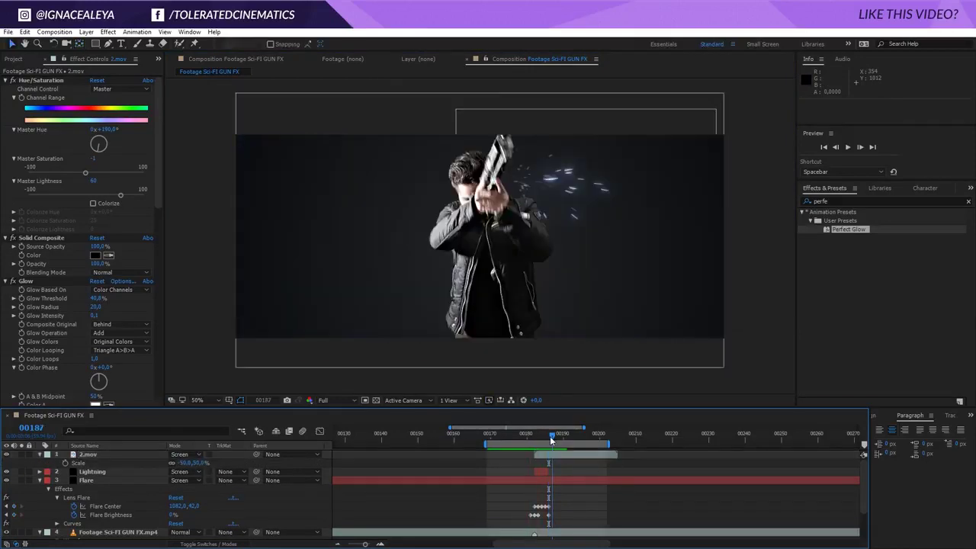
{"action": "mouse_move", "coordinate": [535, 454]}
{"action": "left_mouse_down"}
{"action": "mouse_move", "coordinate": [548, 454]}
{"action": "mouse_move", "coordinate": [536, 438]}
{"action": "mouse_move", "coordinate": [547, 440]}
{"action": "left_mouse_up"}
{"action": "key", "text": "space"}
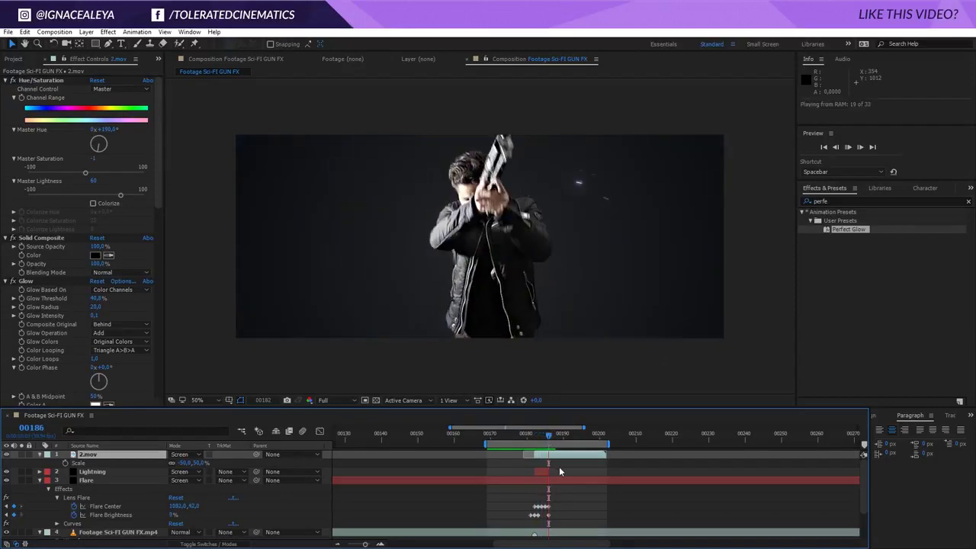
Collapse the properties of all layers and create a new adjustment layer above 2.mov
{"action": "left_click_drag", "start_coordinate": [549, 439], "coordinate": [545, 442]}
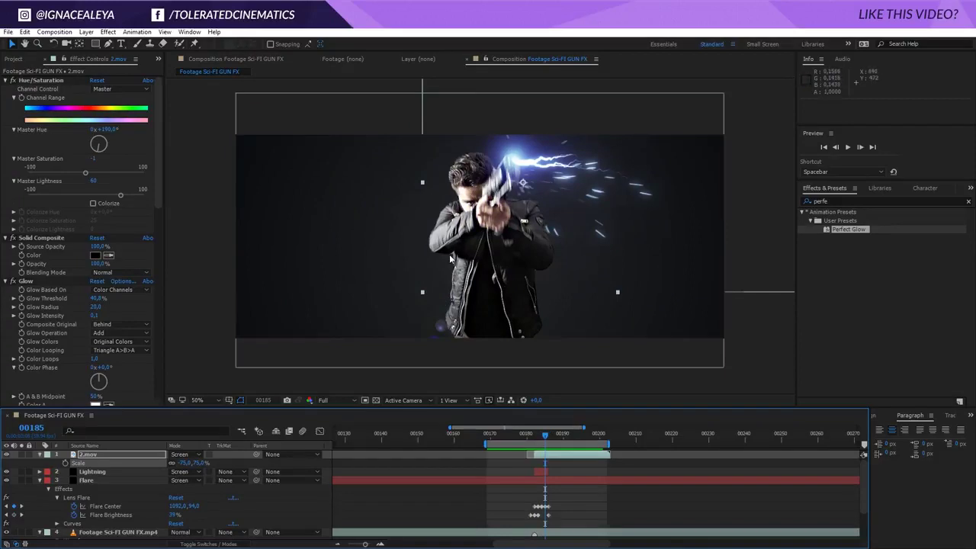
{"action": "left_click", "coordinate": [40, 454]}
{"action": "left_click", "coordinate": [41, 471]}
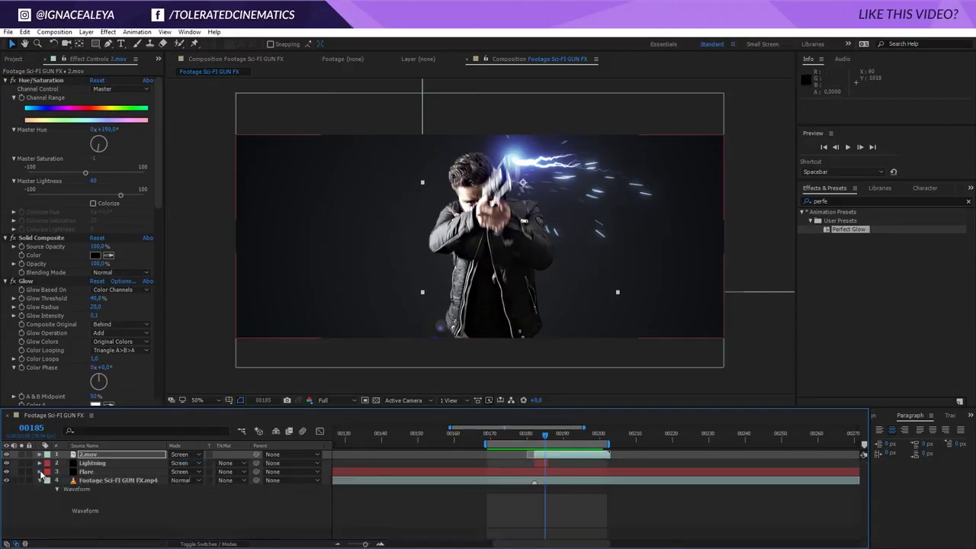
{"action": "left_click", "coordinate": [40, 481]}
{"action": "right_click", "coordinate": [97, 509]}
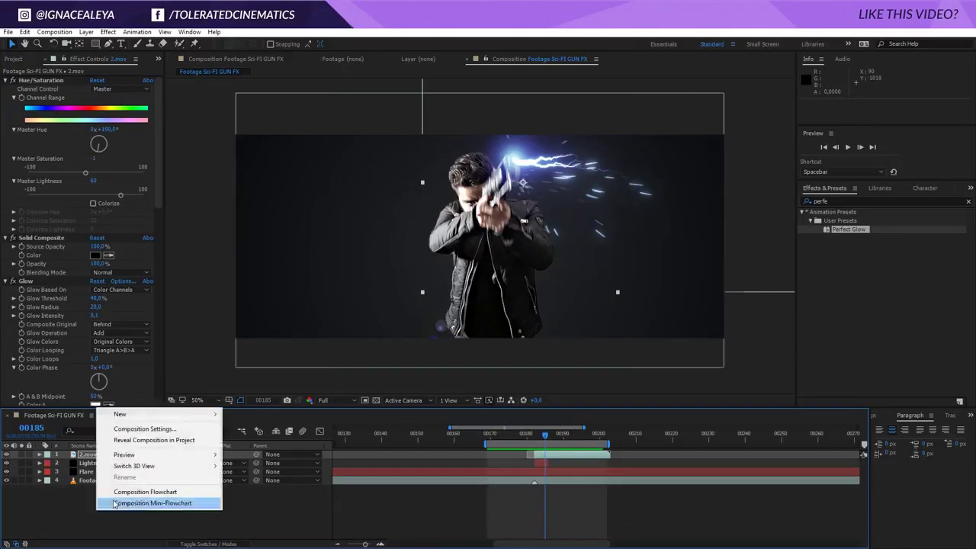
{"action": "mouse_move", "coordinate": [137, 416]}
{"action": "left_click", "coordinate": [253, 496]}
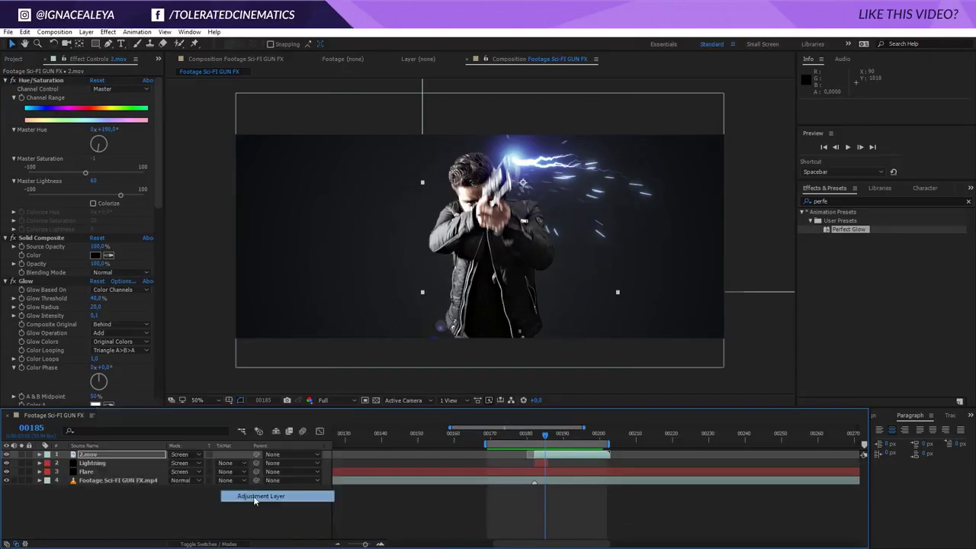
Find the Ripple distortion effect and apply it to Adjustment Layer 1
{"action": "double_click", "coordinate": [831, 200]}
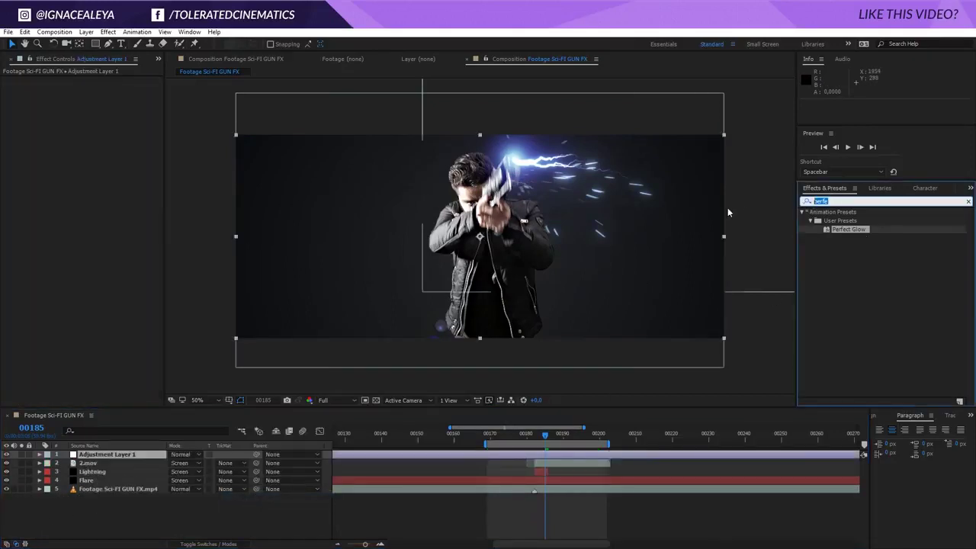
{"action": "type", "text": "ripl"}
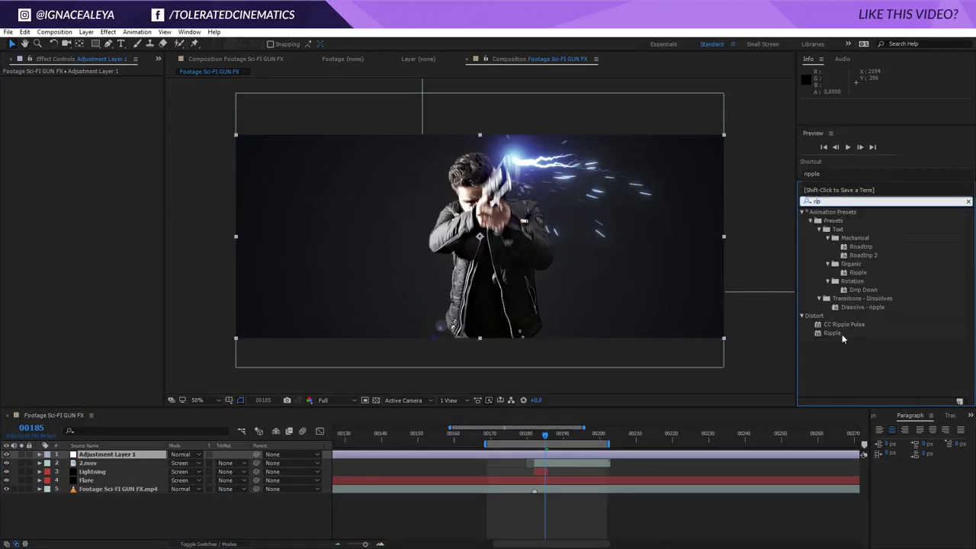
{"action": "left_click_drag", "start_coordinate": [833, 333], "coordinate": [558, 457]}
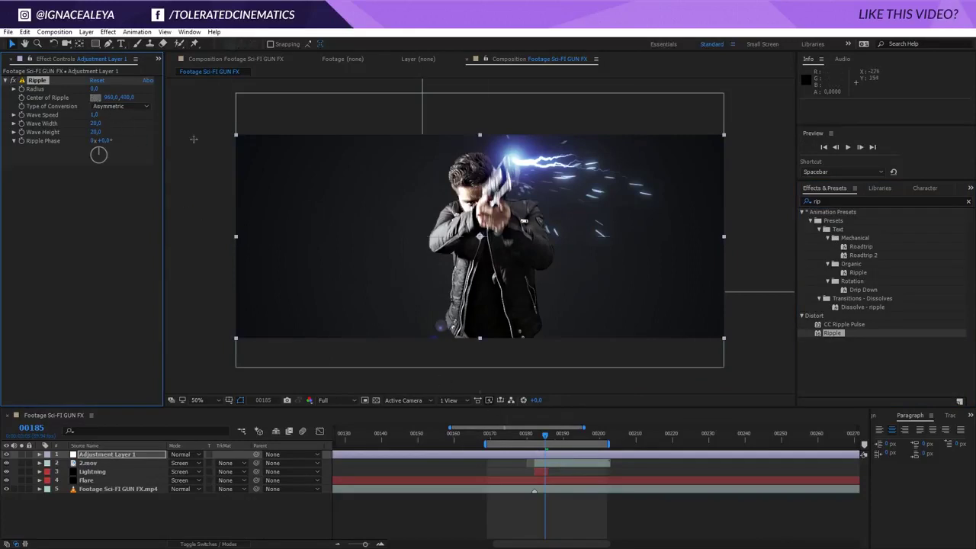
Keyframe the Center of Ripple on the gun's muzzle: about 1092, 94 at frame 185, 1110, 170 at frame 184 and 1152, 230 at frame 183
{"action": "left_click", "coordinate": [513, 161]}
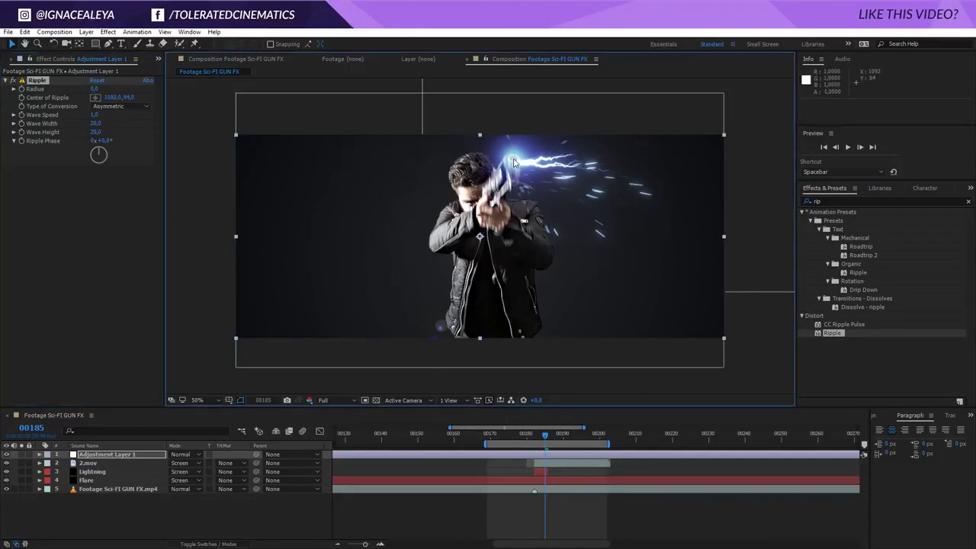
{"action": "left_click", "coordinate": [21, 99]}
{"action": "key", "text": "Page_Up"}
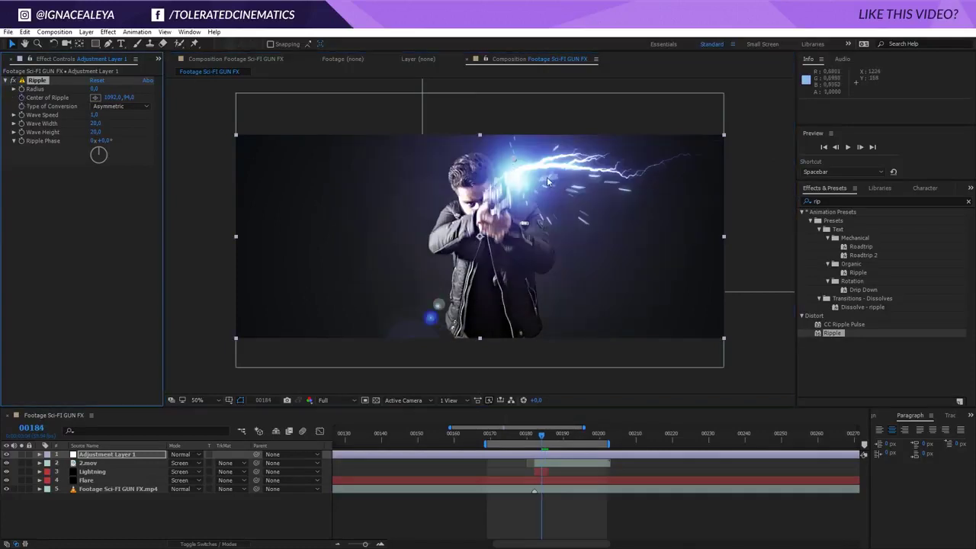
{"action": "left_click_drag", "start_coordinate": [513, 162], "coordinate": [528, 197]}
{"action": "key", "text": "Page_Up"}
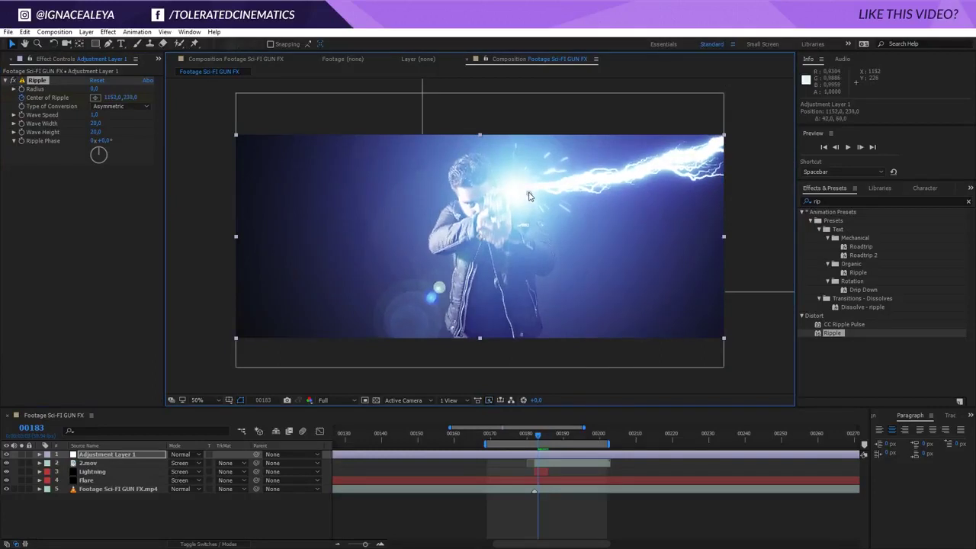
{"action": "key", "text": "Page_Up"}
{"action": "key", "text": "Page_Down"}
{"action": "key", "text": "Page_Down"}
{"action": "key", "text": "Page_Down"}
{"action": "key", "text": "Page_Down"}
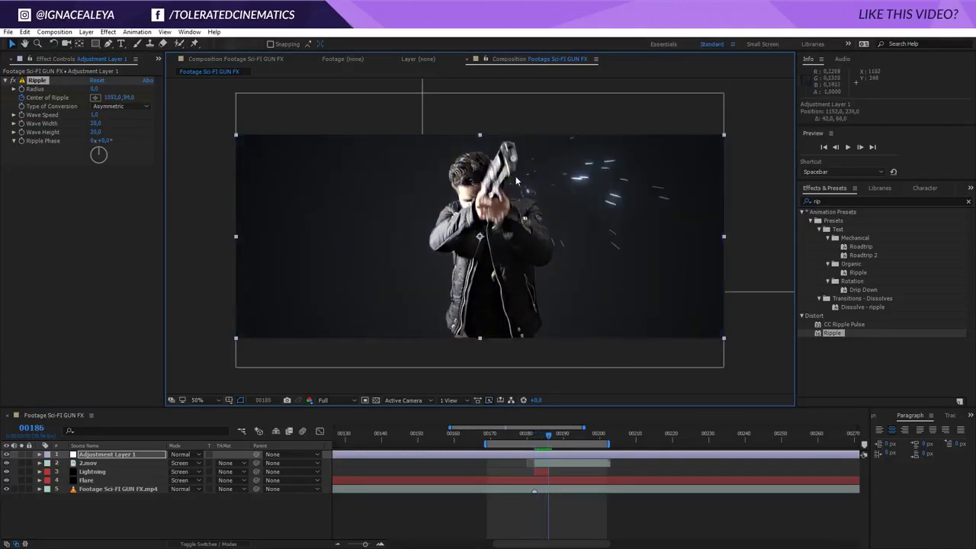
Keyframe the Center of Ripple at about 1082, 40 on frame 186 and check the neighbouring frames
{"action": "left_click_drag", "start_coordinate": [514, 160], "coordinate": [512, 147]}
{"action": "key", "text": "Page_Down"}
{"action": "key", "text": "Page_Down"}
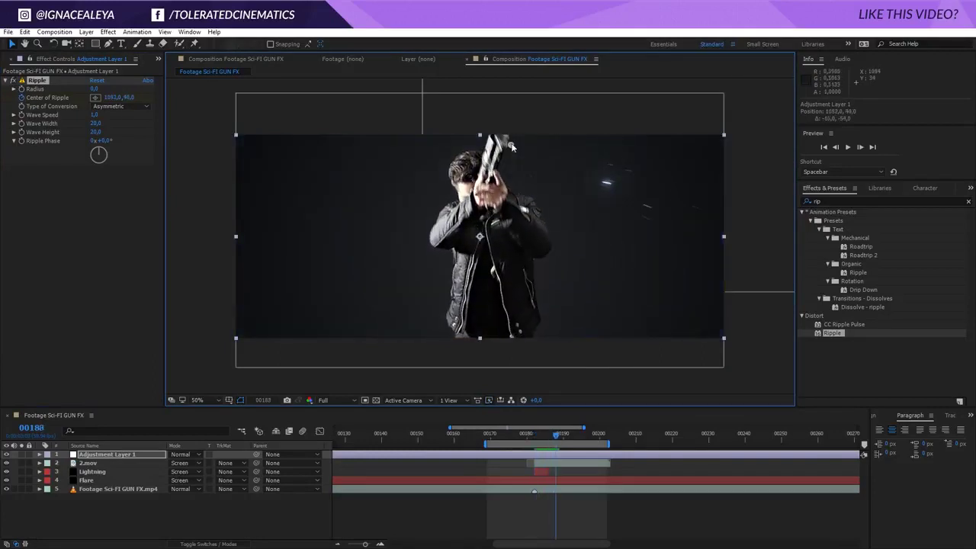
{"action": "key", "text": "Page_Up"}
{"action": "key", "text": "Page_Up"}
{"action": "key", "text": "Page_Up"}
{"action": "key", "text": "Page_Up"}
{"action": "key", "text": "Page_Down"}
{"action": "key", "text": "Page_Down"}
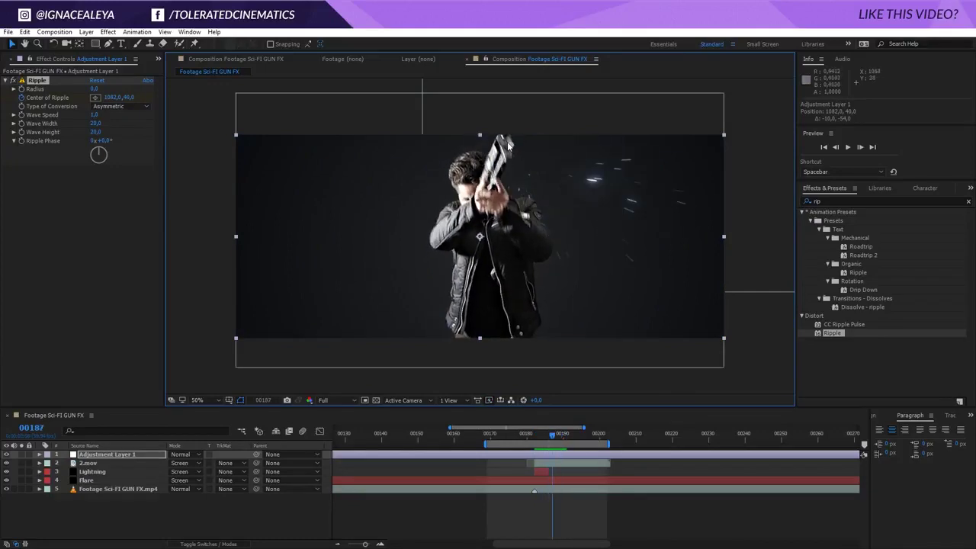
{"action": "key", "text": "Page_Up"}
{"action": "key", "text": "Page_Down"}
Set the Ripple's radius to 40, wave width to about 63.5 and wave height to 64, checking the distortion around the muzzle
{"action": "mouse_move", "coordinate": [96, 132]}
{"action": "left_mouse_down"}
{"action": "mouse_move", "coordinate": [136, 138]}
{"action": "mouse_move", "coordinate": [113, 123]}
{"action": "left_mouse_up"}
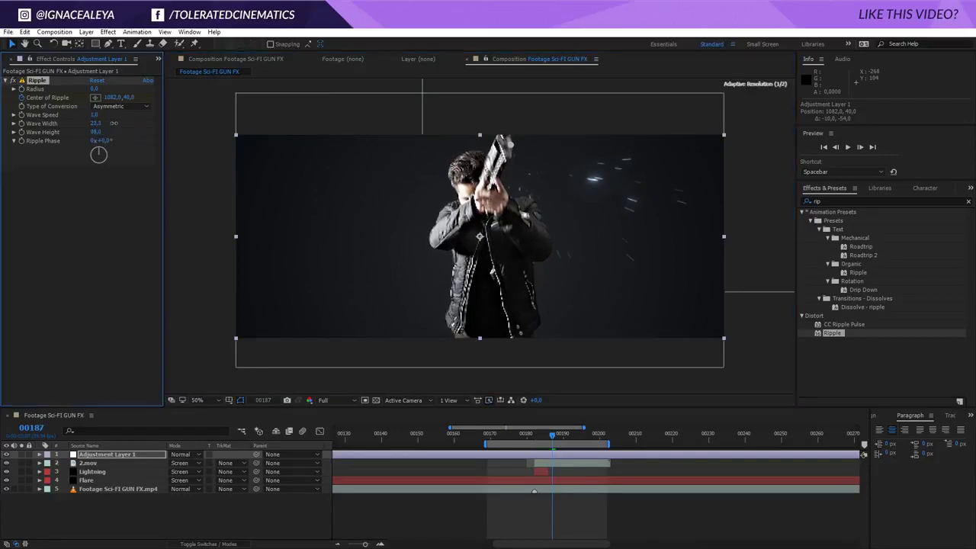
{"action": "left_click_drag", "start_coordinate": [94, 89], "coordinate": [124, 88]}
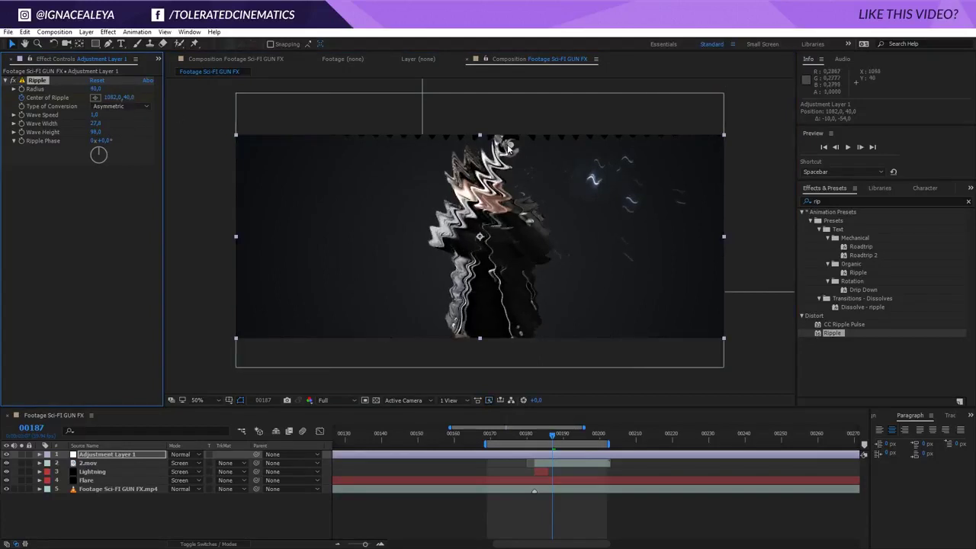
{"action": "key", "text": "Page_Up"}
{"action": "key", "text": "Page_Up"}
{"action": "key", "text": "Page_Up"}
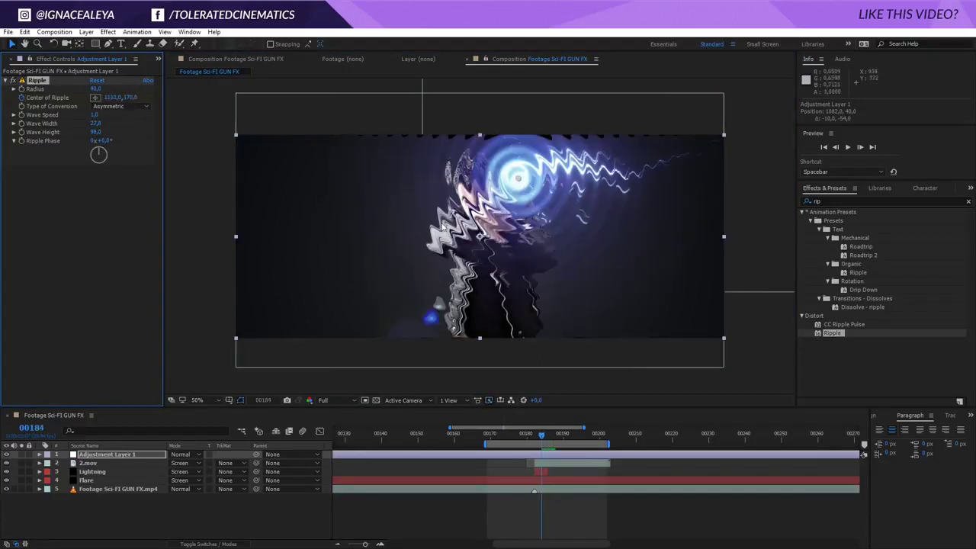
{"action": "left_click_drag", "start_coordinate": [95, 128], "coordinate": [507, 167]}
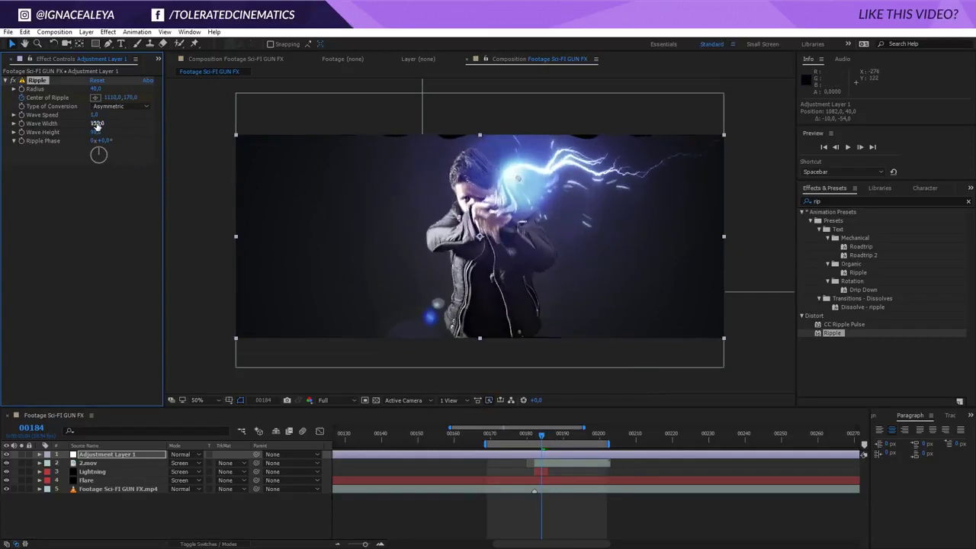
{"action": "left_click_drag", "start_coordinate": [90, 133], "coordinate": [10, 142]}
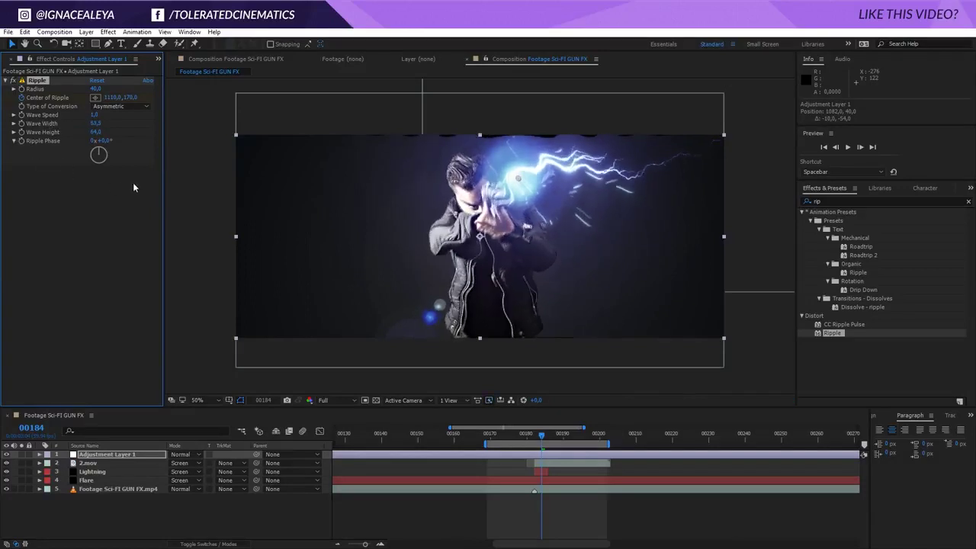
Keyframe the Ripple radius from 0 at frame 182 to 47 at frame 184 and back to 0 at frame 188, and preview
{"action": "type", "text": "0"}
{"action": "key", "text": "Return"}
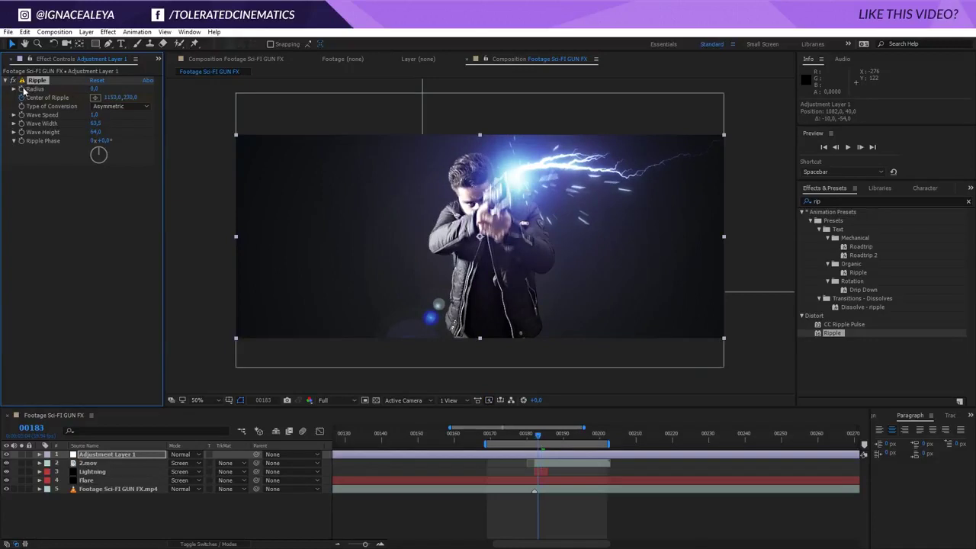
{"action": "key", "text": "Page_Up"}
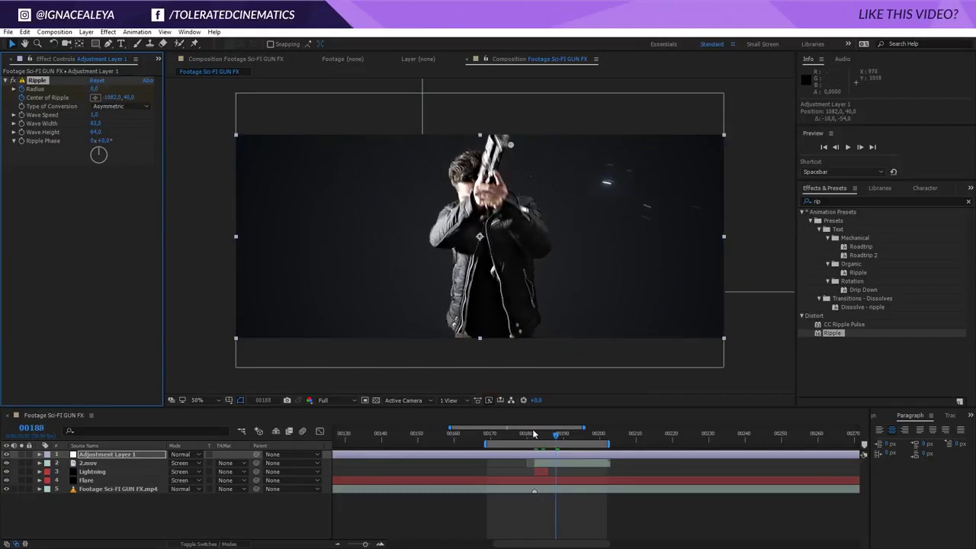
{"action": "key", "text": "u"}
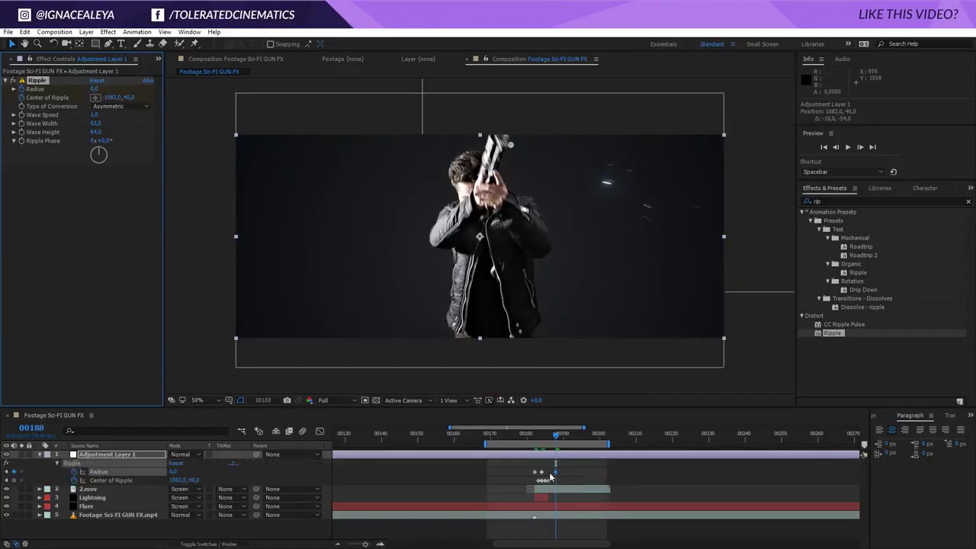
{"action": "key", "text": "space"}
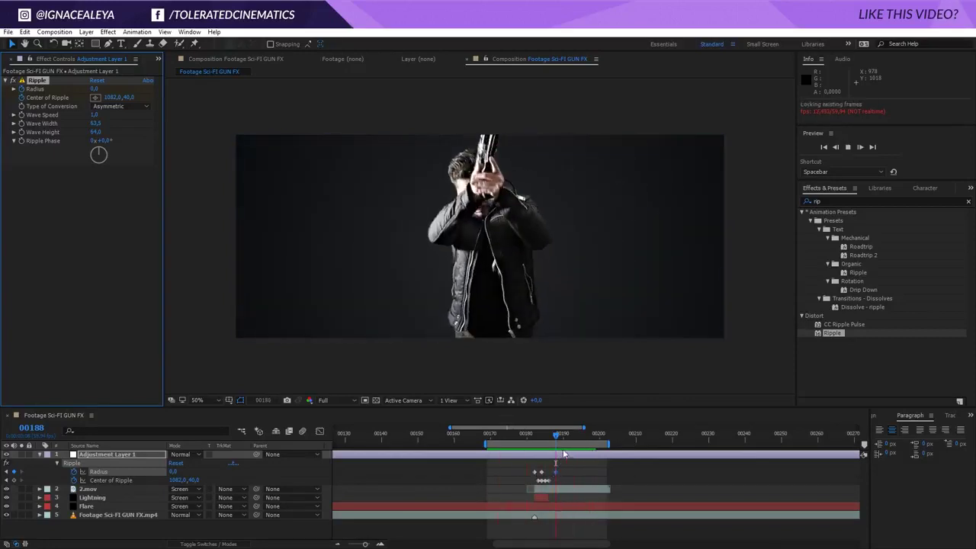
Move the last Ripple radius keyframe to about frame 193 and preview the slower fade
{"action": "left_click_drag", "start_coordinate": [560, 436], "coordinate": [541, 436]}
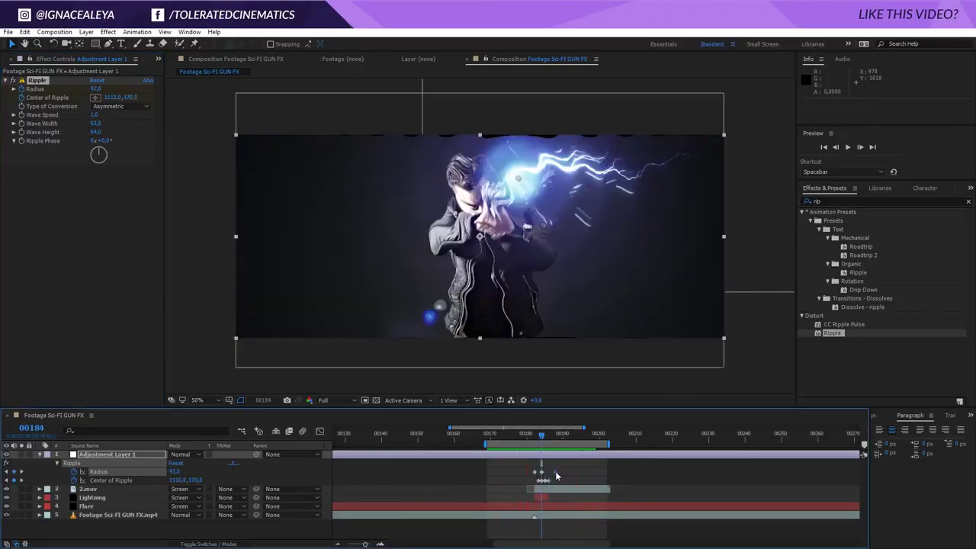
{"action": "left_click_drag", "start_coordinate": [556, 472], "coordinate": [573, 472]}
{"action": "key", "text": "space"}
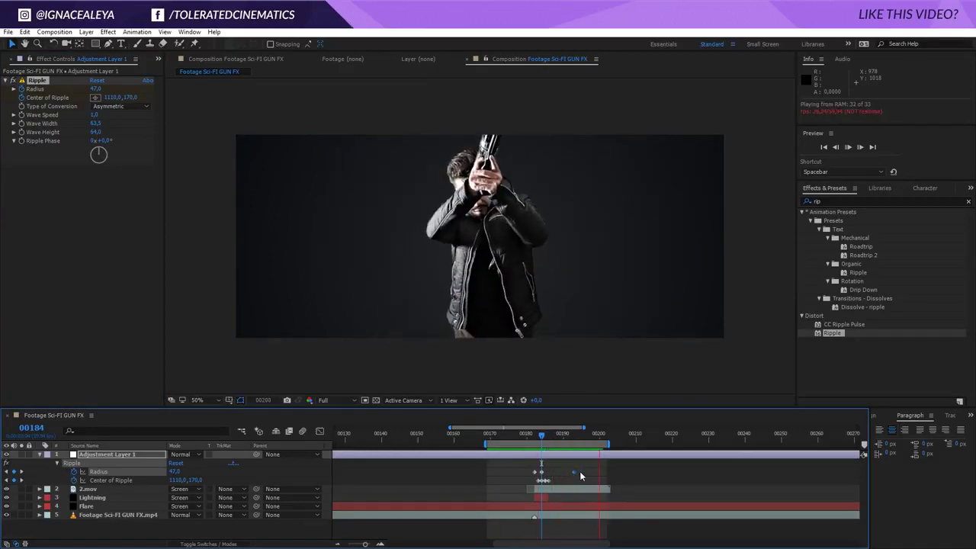
Apply Motion Tile ahead of Ripple on the adjustment layer with Mirror Edges on and Output Height 120, and preview
{"action": "left_click", "coordinate": [543, 434]}
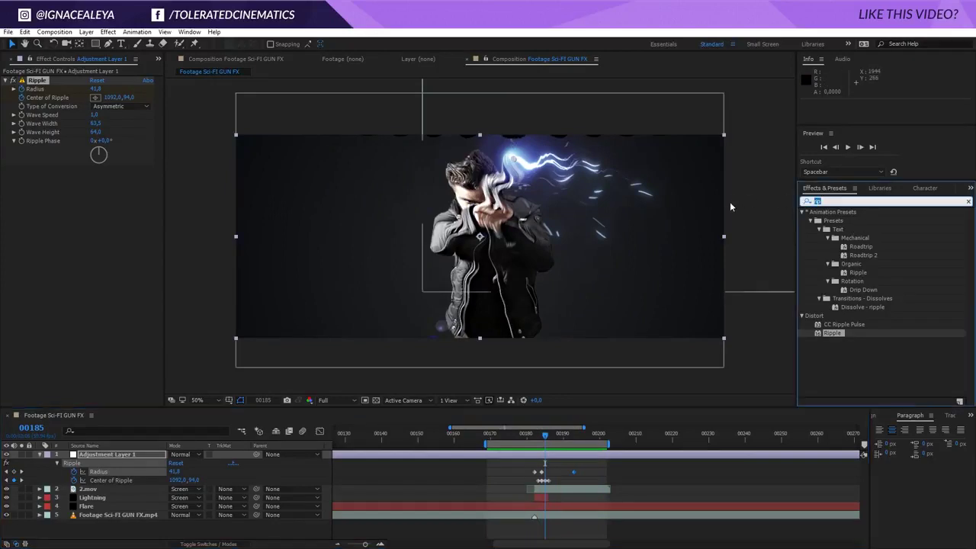
{"action": "type", "text": "mot"}
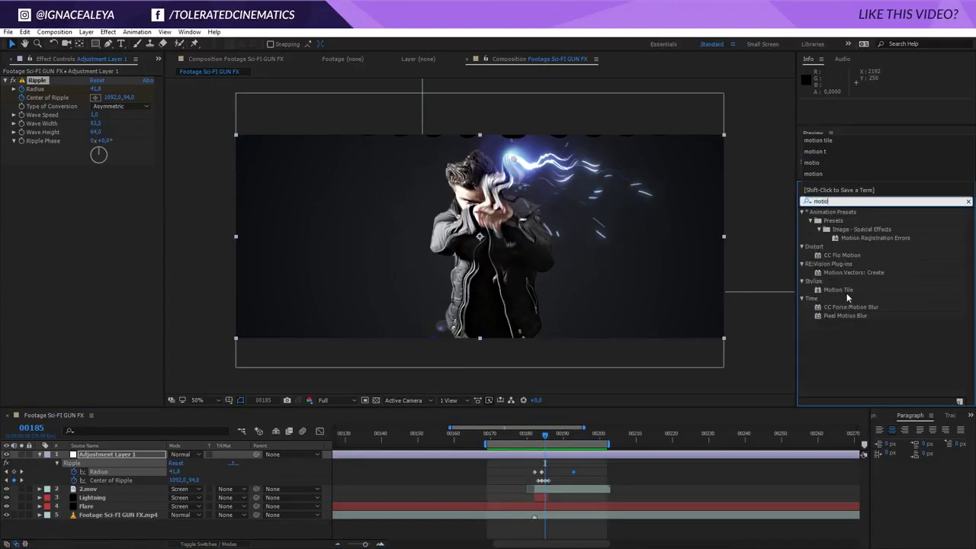
{"action": "type", "text": "io"}
{"action": "left_click_drag", "start_coordinate": [846, 292], "coordinate": [39, 80]}
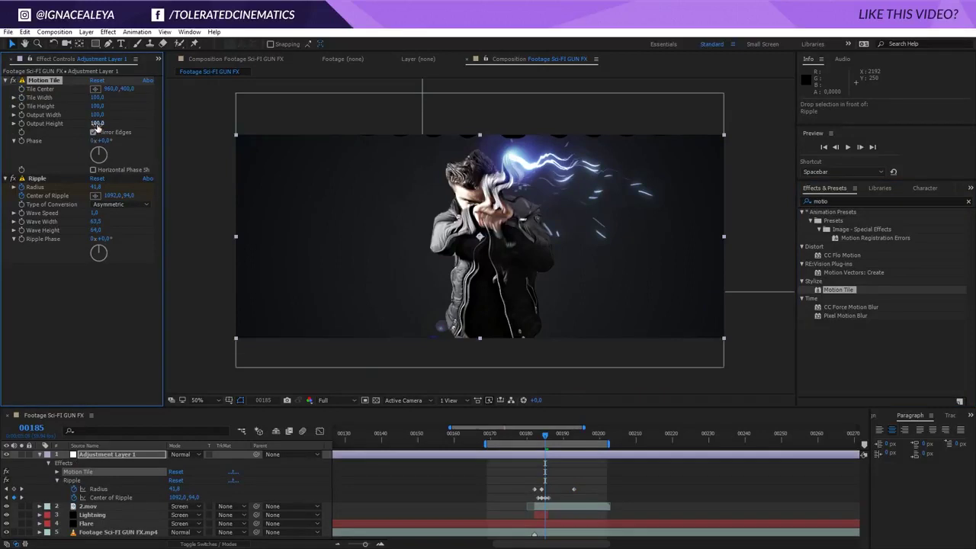
{"action": "left_click", "coordinate": [122, 116]}
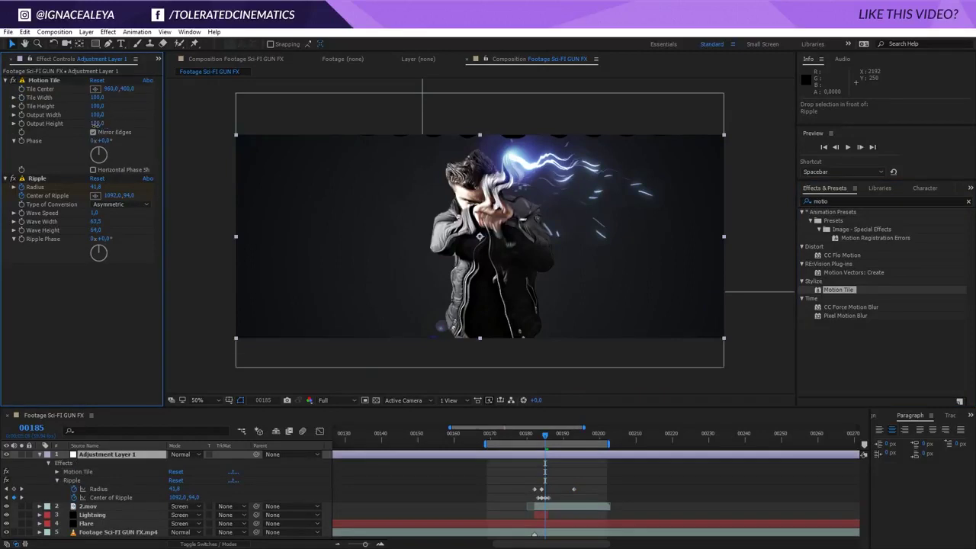
{"action": "type", "text": "0"}
{"action": "key", "text": "Return"}
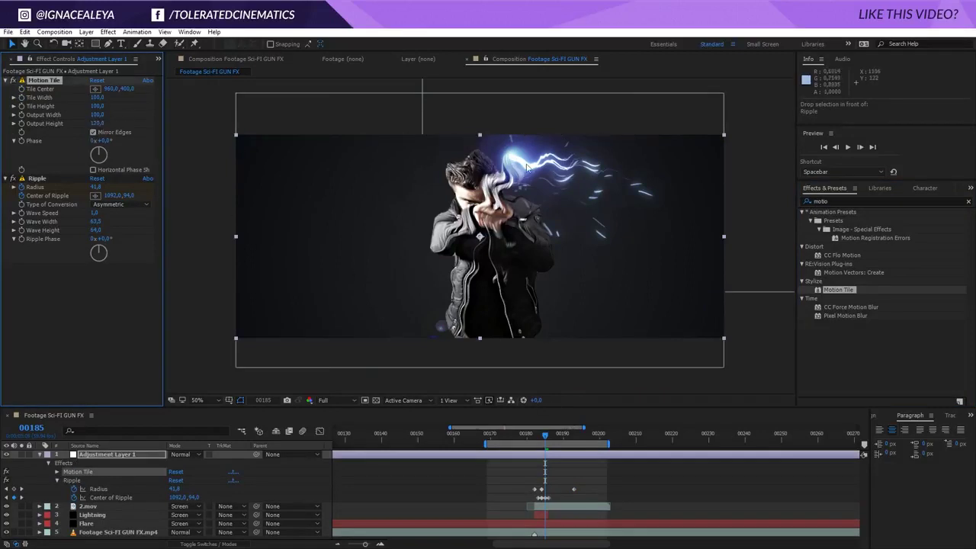
{"action": "left_click", "coordinate": [631, 483]}
{"action": "key", "text": "space"}
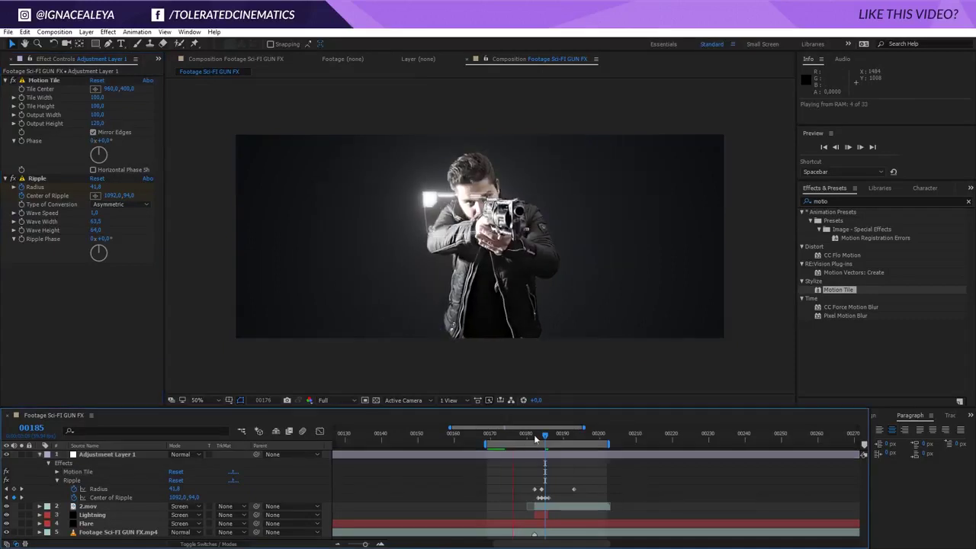
{"action": "key", "text": "space"}
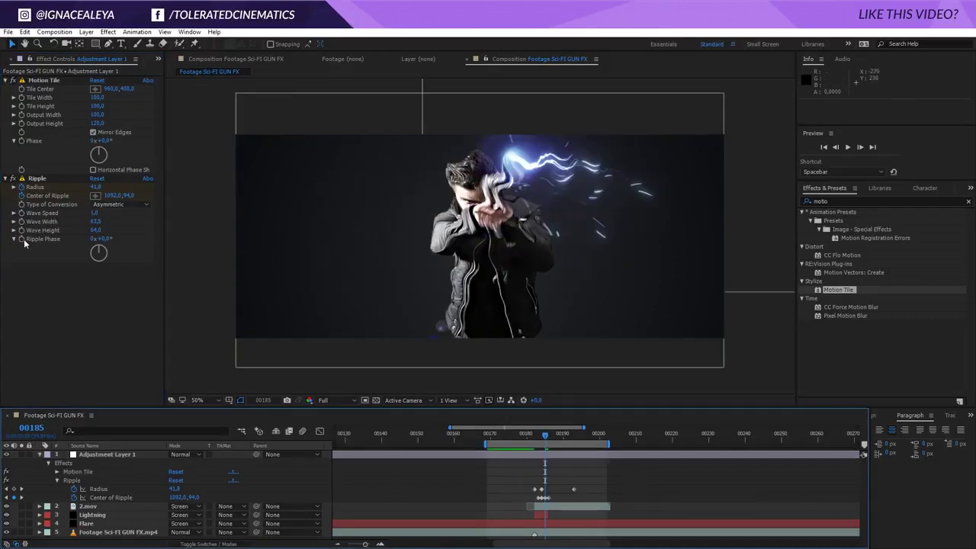
Keyframe the Ripple Phase from 0° at frame 182 to about 1x+163° at frame 186
{"action": "left_click_drag", "start_coordinate": [544, 435], "coordinate": [533, 434]}
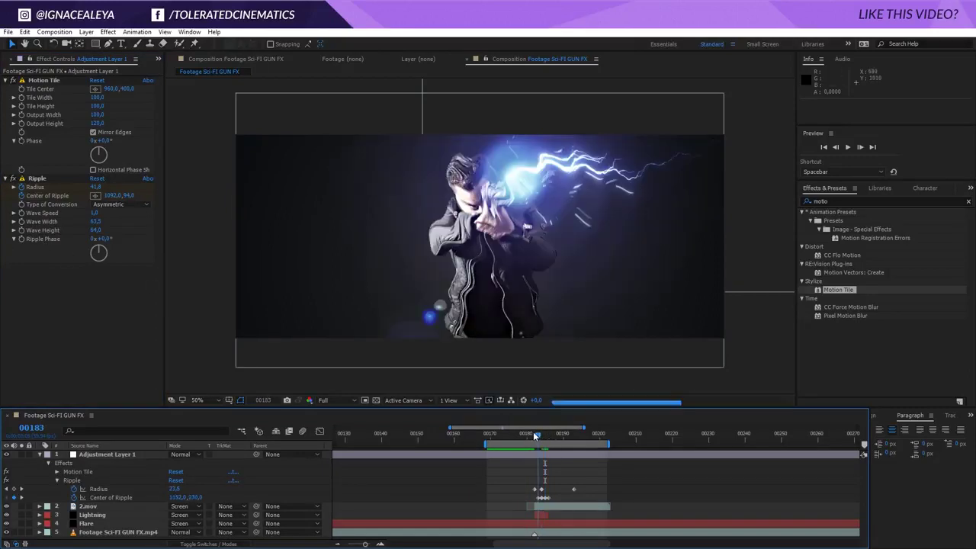
{"action": "left_click", "coordinate": [21, 242]}
{"action": "left_click", "coordinate": [21, 242]}
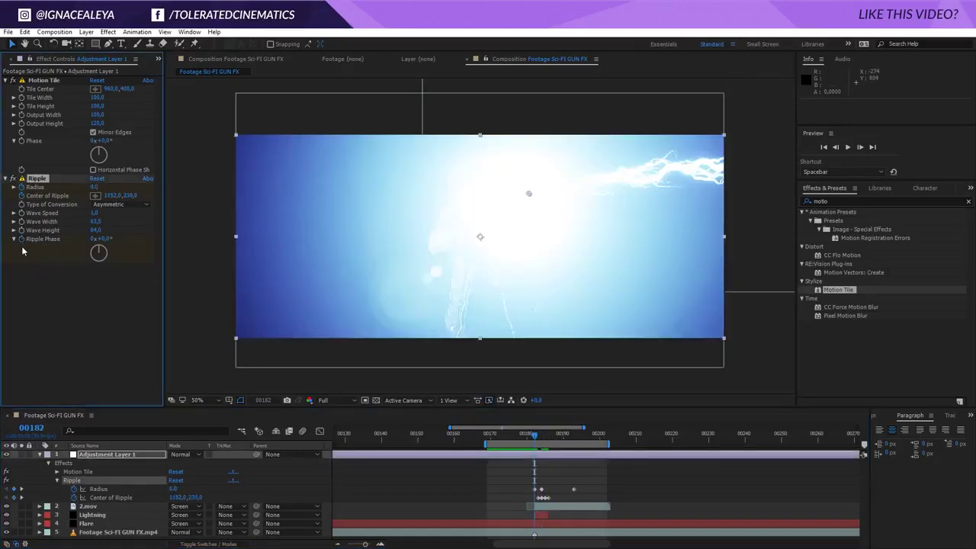
{"action": "left_click_drag", "start_coordinate": [535, 439], "coordinate": [548, 434]}
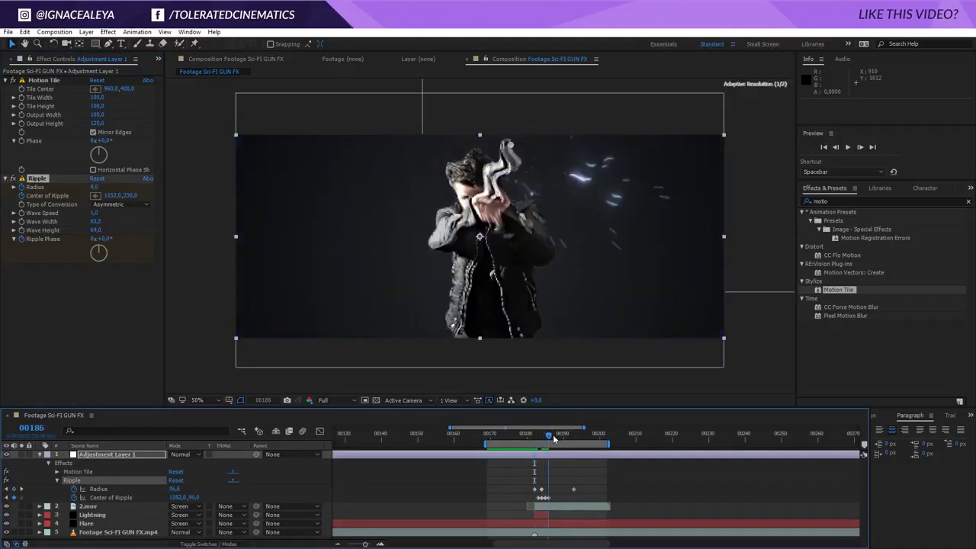
{"action": "left_click_drag", "start_coordinate": [105, 238], "coordinate": [168, 239]}
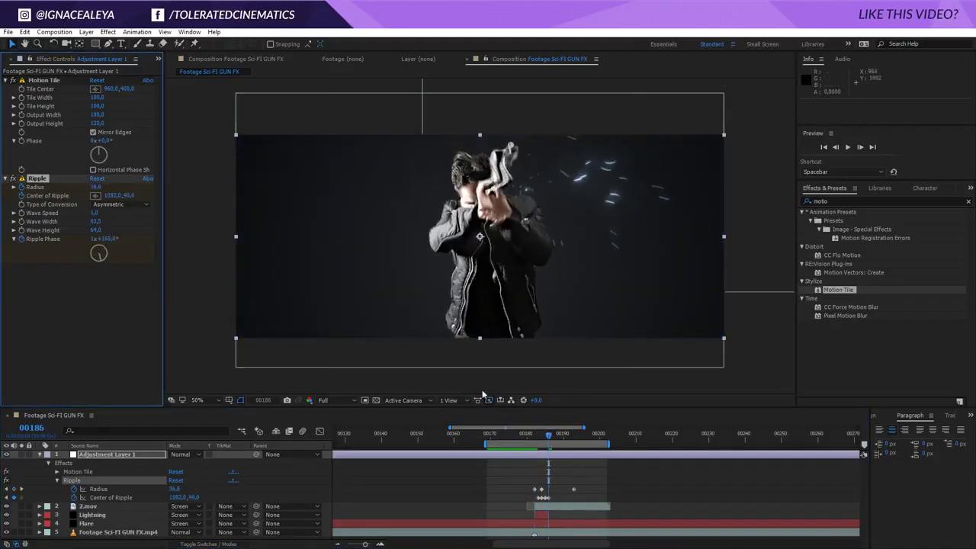
Move the last Ripple Phase keyframe to about frame 193 and preview the slower phase animation
{"action": "key", "text": "u"}
{"action": "key", "text": "u"}
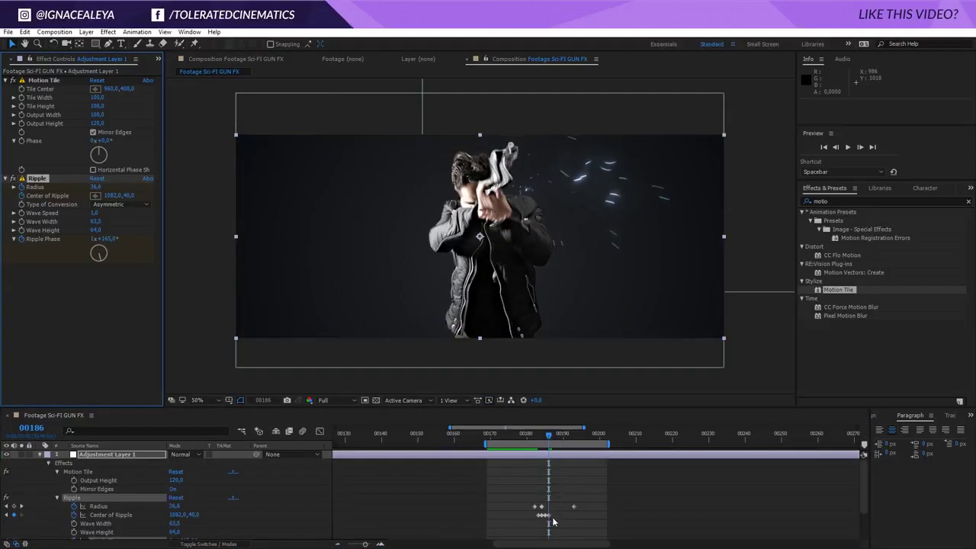
{"action": "scroll", "coordinate": [553, 521], "scroll_direction": "down", "scroll_amount": 3}
{"action": "left_click_drag", "start_coordinate": [549, 501], "coordinate": [572, 499]}
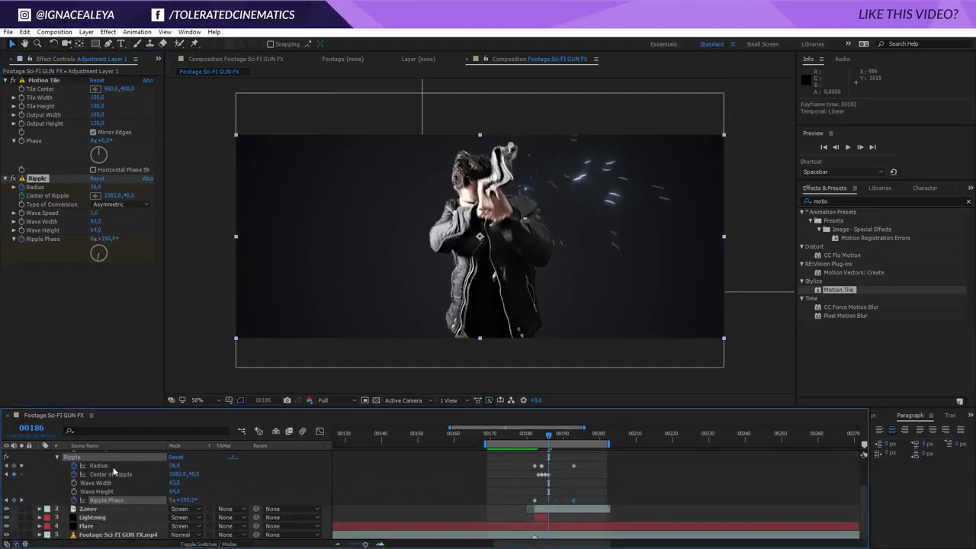
{"action": "key", "text": "space"}
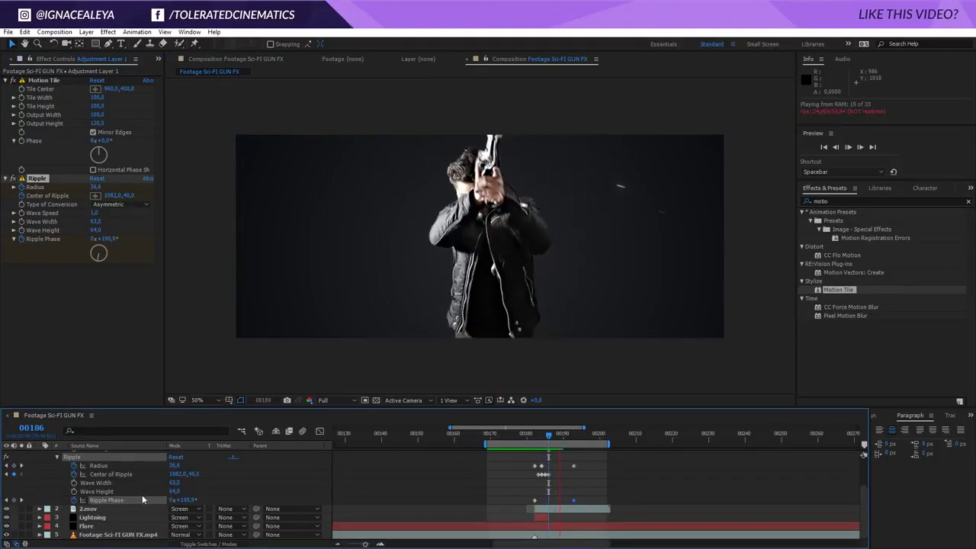
{"action": "left_click", "coordinate": [562, 435]}
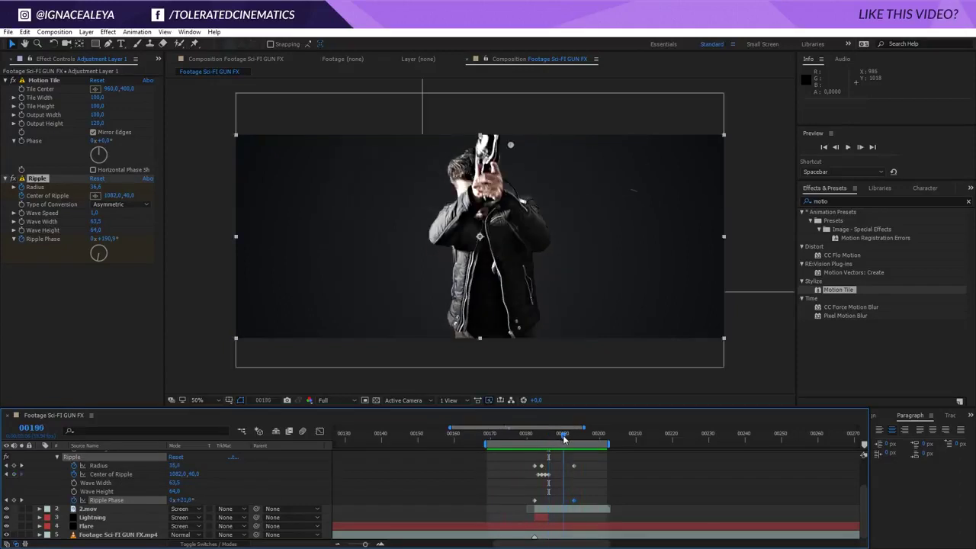
{"action": "mouse_move", "coordinate": [564, 439]}
{"action": "left_mouse_down"}
{"action": "mouse_move", "coordinate": [575, 438]}
{"action": "mouse_move", "coordinate": [556, 440]}
{"action": "left_mouse_up"}
Move the adjustment layer below Flare, directly above the gun footage, and preview the shot
{"action": "scroll", "coordinate": [148, 471], "scroll_direction": "up", "scroll_amount": 3}
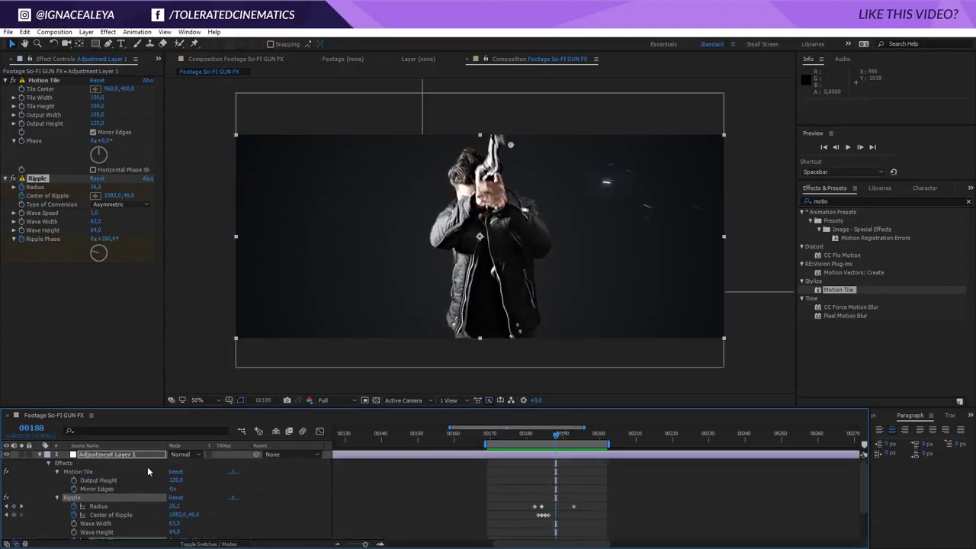
{"action": "left_click", "coordinate": [40, 454]}
{"action": "left_click_drag", "start_coordinate": [106, 454], "coordinate": [100, 486]}
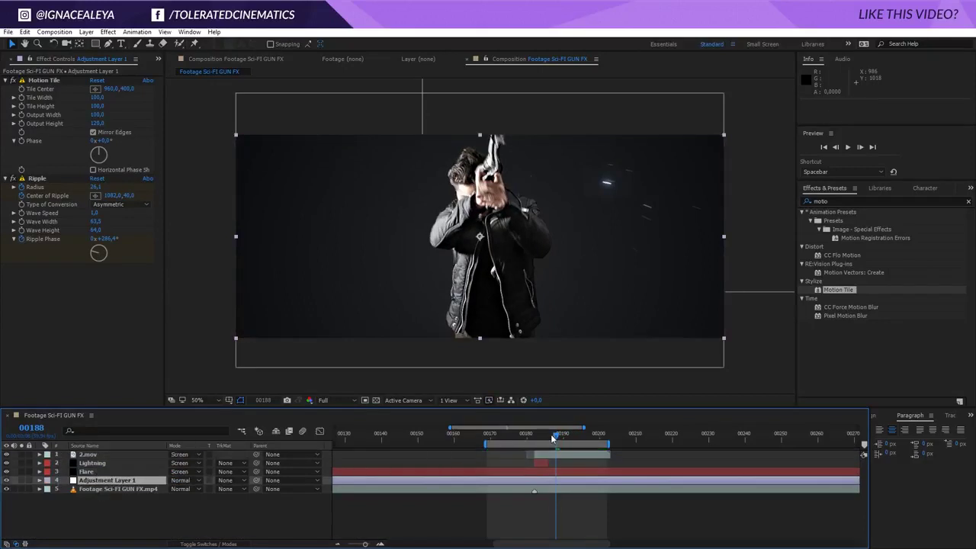
{"action": "left_click_drag", "start_coordinate": [553, 439], "coordinate": [541, 441]}
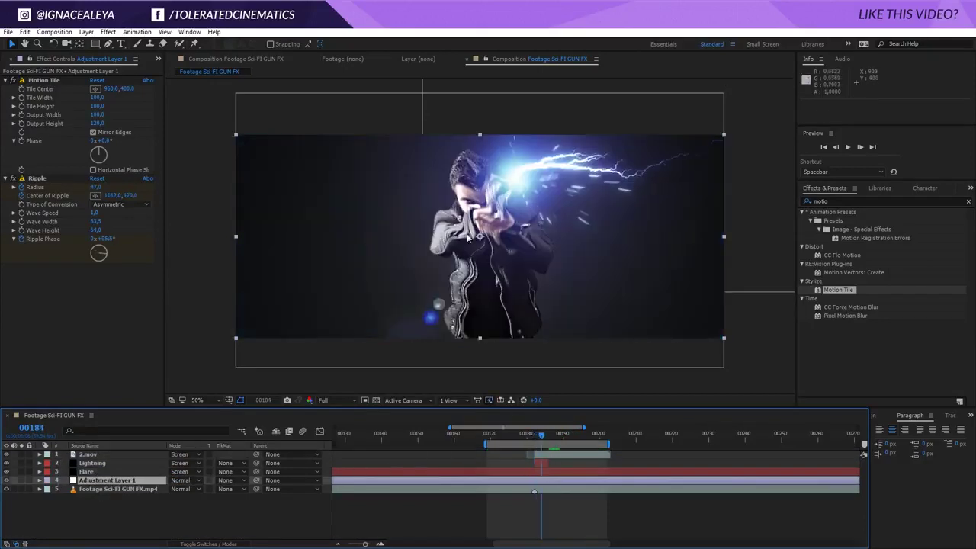
{"action": "key", "text": "space"}
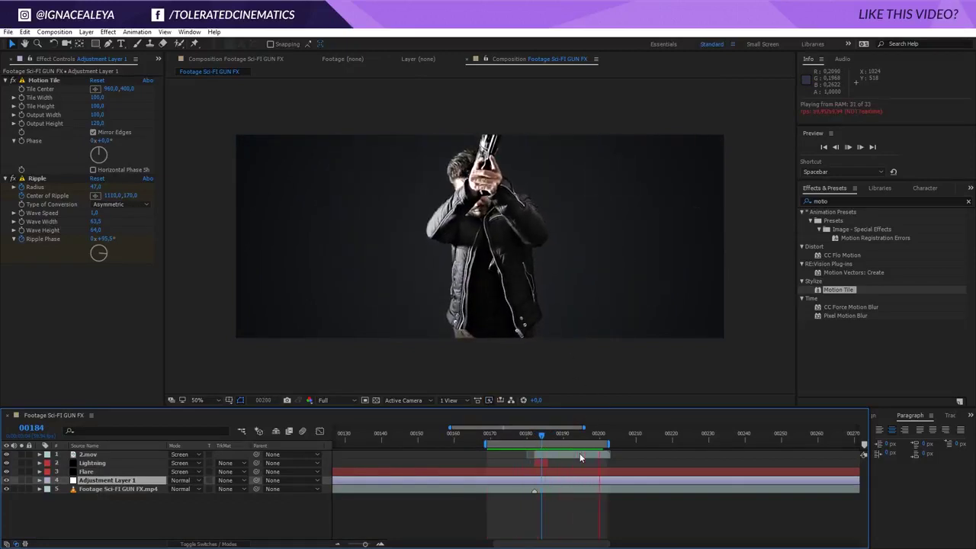
Duplicate the gun footage layer and trim the upper copy so it starts at frame 182
{"action": "left_click", "coordinate": [537, 436]}
{"action": "left_click_drag", "start_coordinate": [537, 437], "coordinate": [534, 436]}
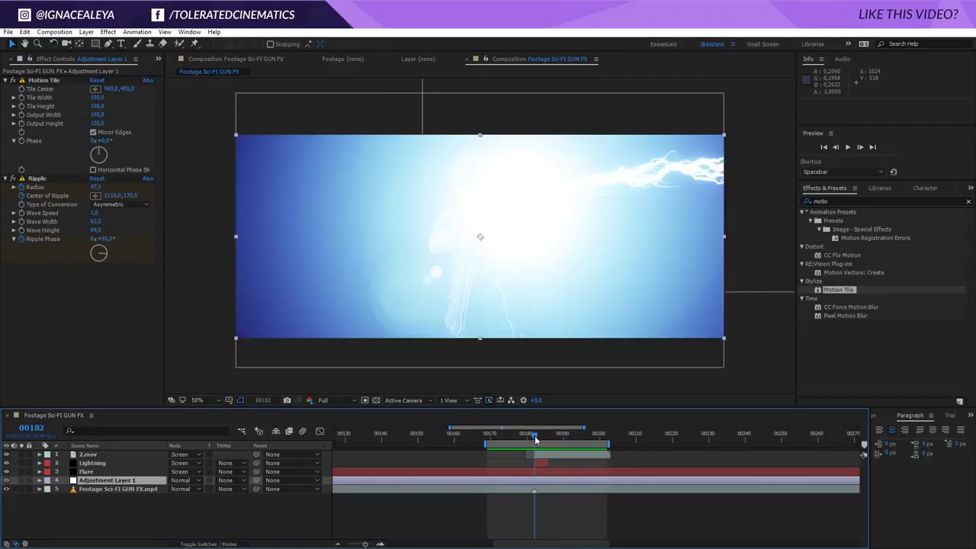
{"action": "left_click", "coordinate": [108, 490]}
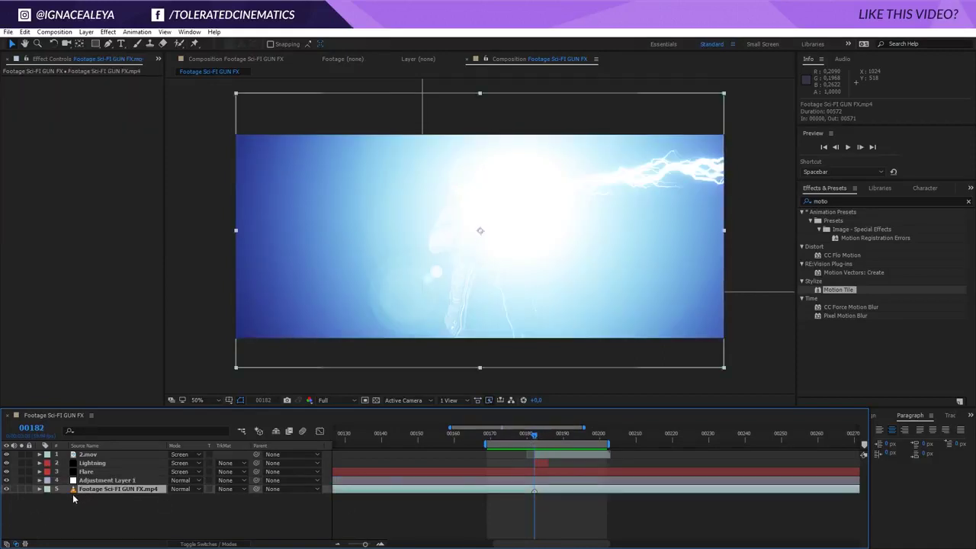
{"action": "key", "text": "ctrl+d"}
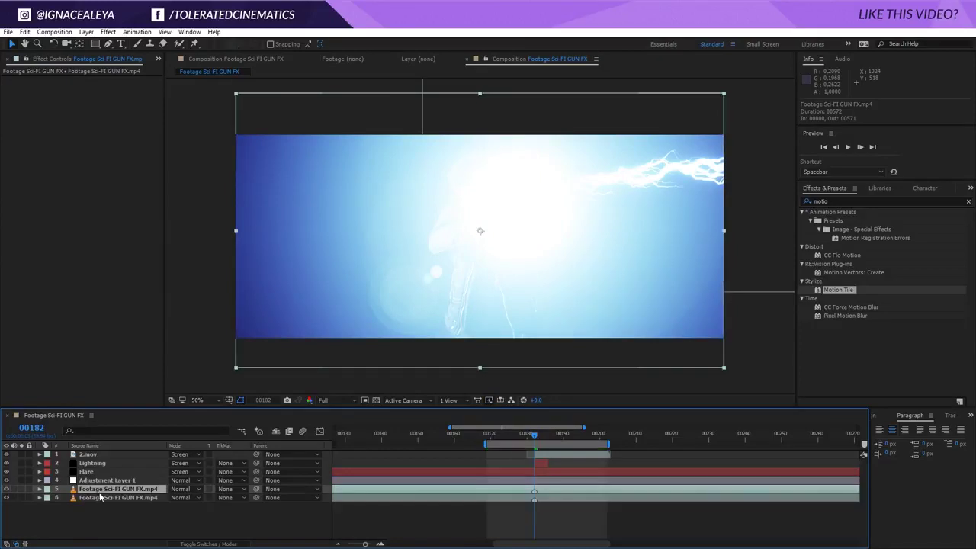
{"action": "key", "text": "ctrl+shift+d"}
{"action": "left_click", "coordinate": [527, 500]}
{"action": "key", "text": "Delete"}
{"action": "left_click", "coordinate": [550, 489]}
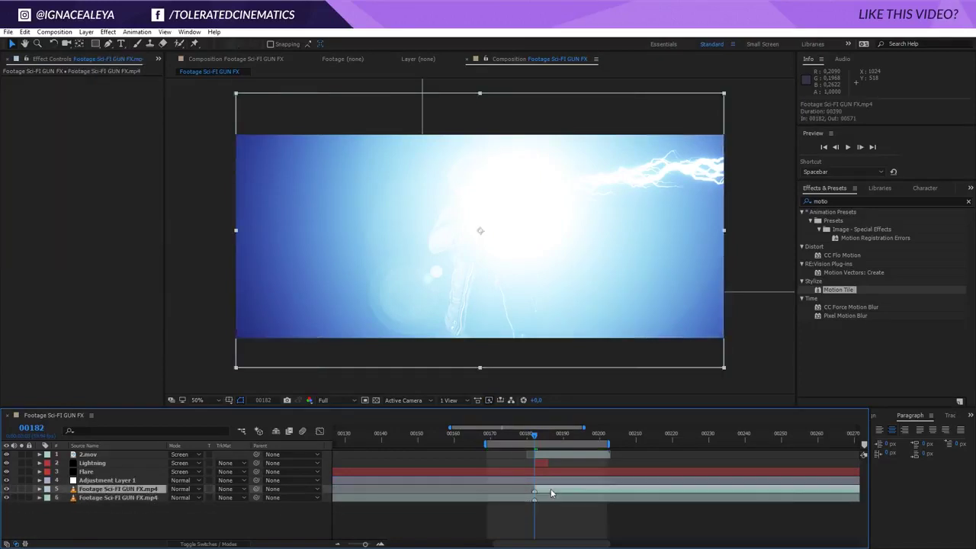
Split the duplicated footage at frame 187 and delete the remainder so the copy ends at frame 186
{"action": "key", "text": "Page_Down"}
{"action": "key", "text": "Page_Down"}
{"action": "key", "text": "Page_Down"}
{"action": "key", "text": "Page_Down"}
{"action": "key", "text": "Page_Down"}
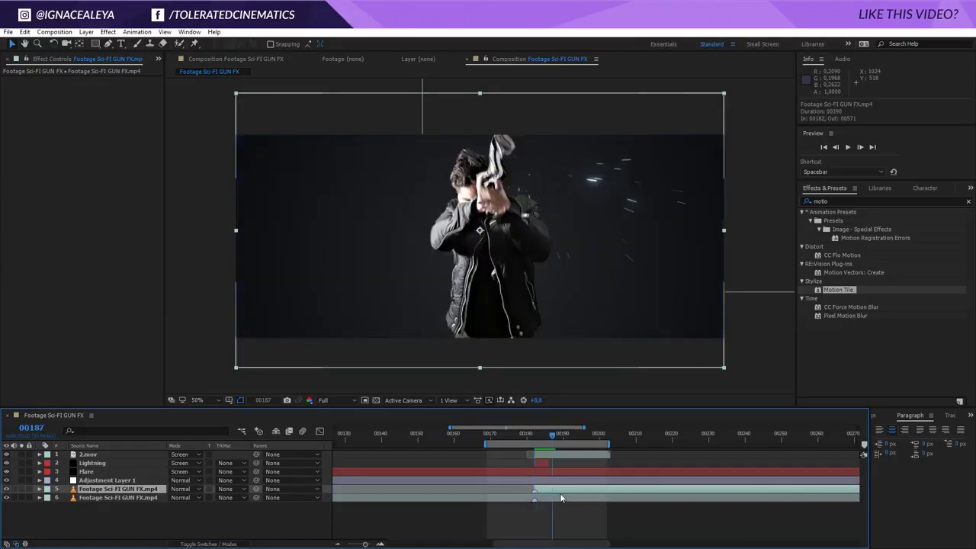
{"action": "key", "text": "ctrl+shift+d"}
{"action": "key", "text": "Delete"}
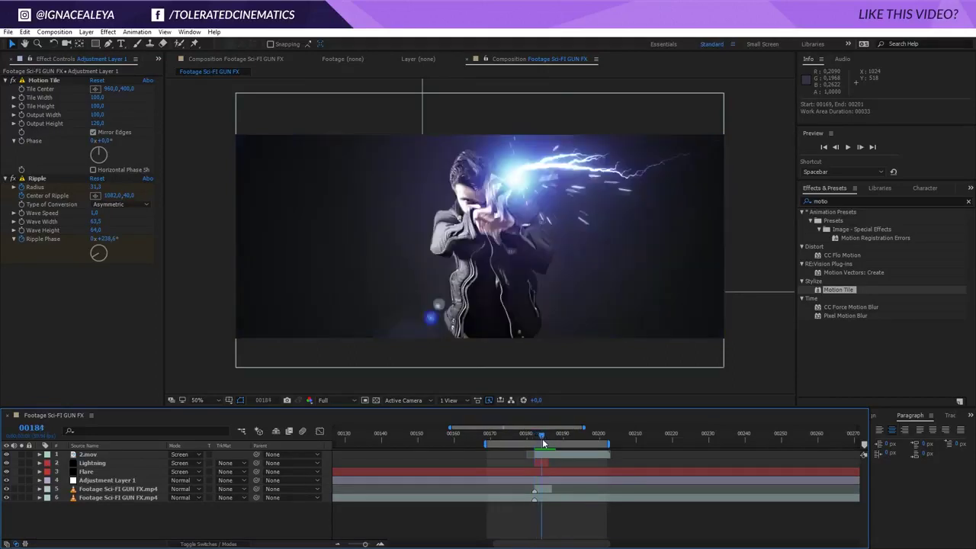
Set the blending mode of the short duplicated footage clip to Add
{"action": "left_click", "coordinate": [547, 483]}
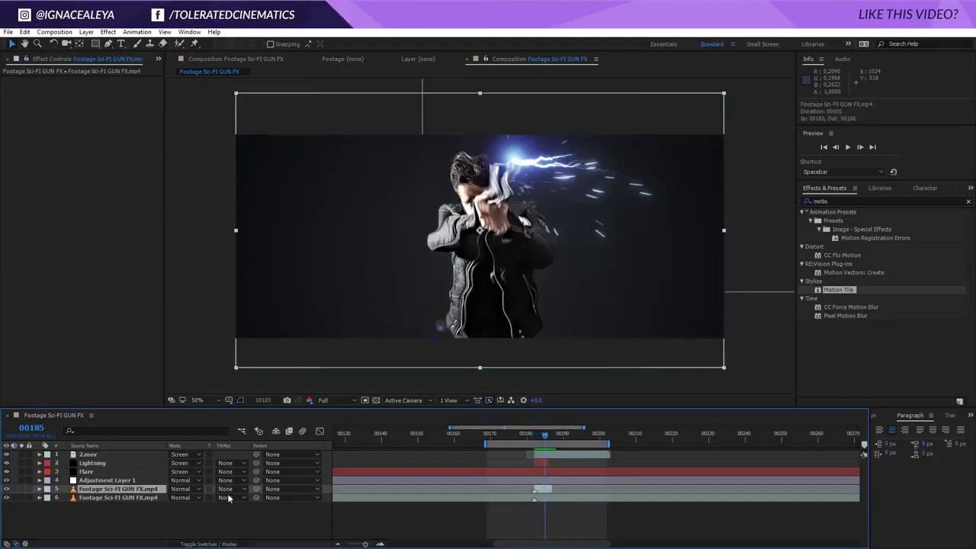
{"action": "left_click", "coordinate": [183, 490]}
{"action": "left_click", "coordinate": [209, 146]}
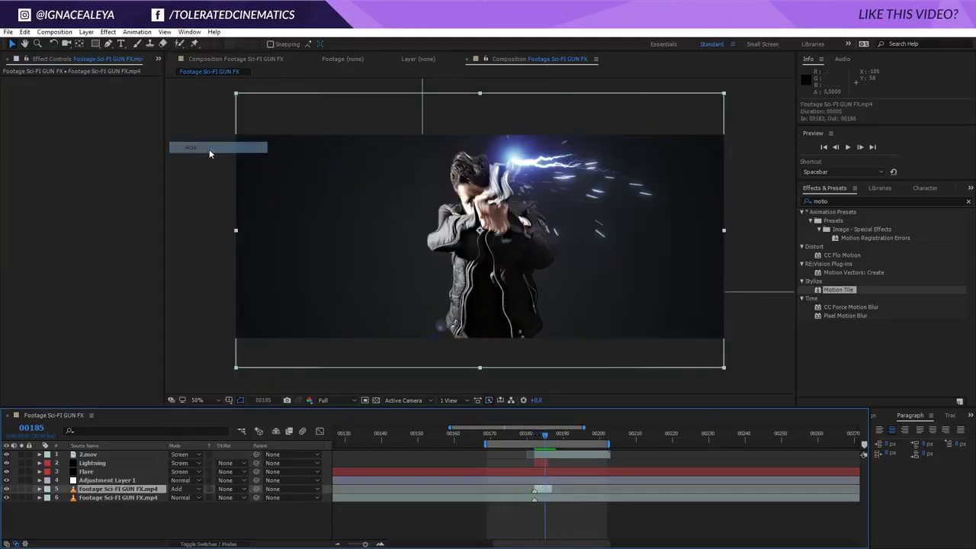
Draw a closed Pen tool mask around the man's head, arms and torso on the duplicated clip and feather it by 176 pixels
{"action": "left_click", "coordinate": [109, 45]}
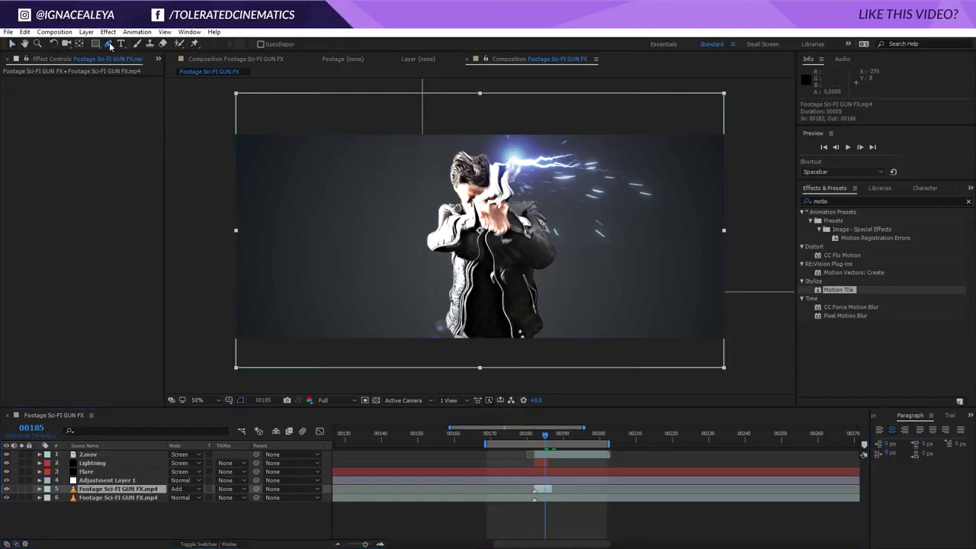
{"action": "left_click", "coordinate": [469, 172]}
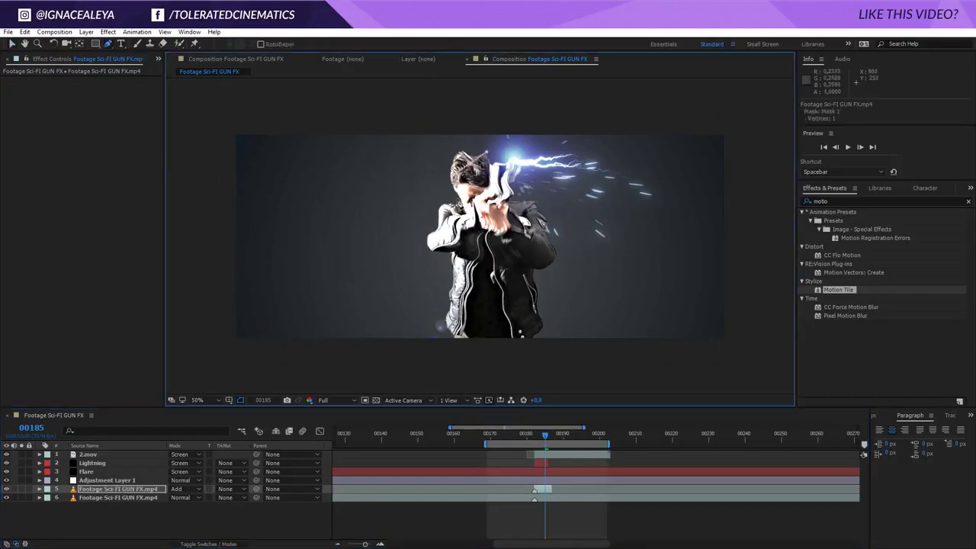
{"action": "left_click", "coordinate": [448, 218]}
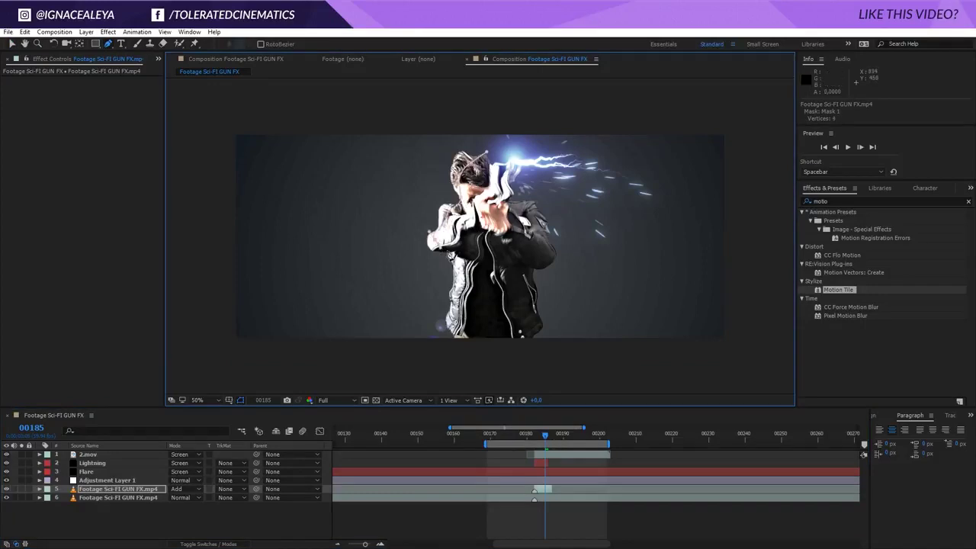
{"action": "left_click", "coordinate": [533, 283]}
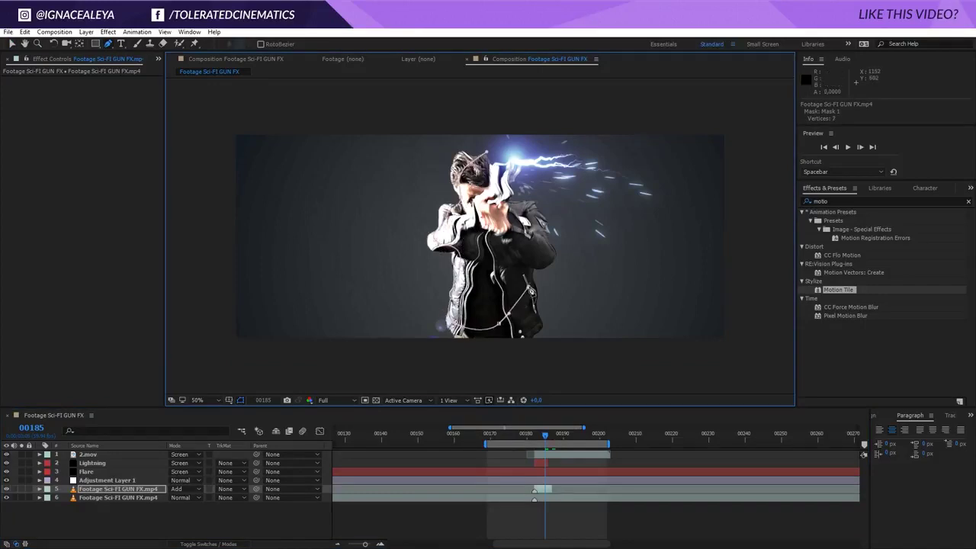
{"action": "left_click", "coordinate": [538, 244]}
{"action": "left_click", "coordinate": [521, 206]}
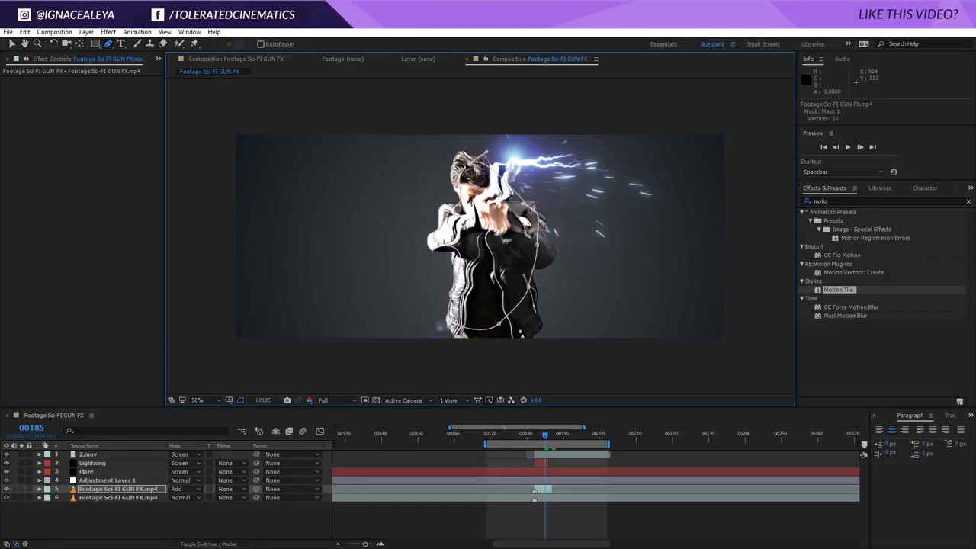
{"action": "left_click", "coordinate": [470, 172]}
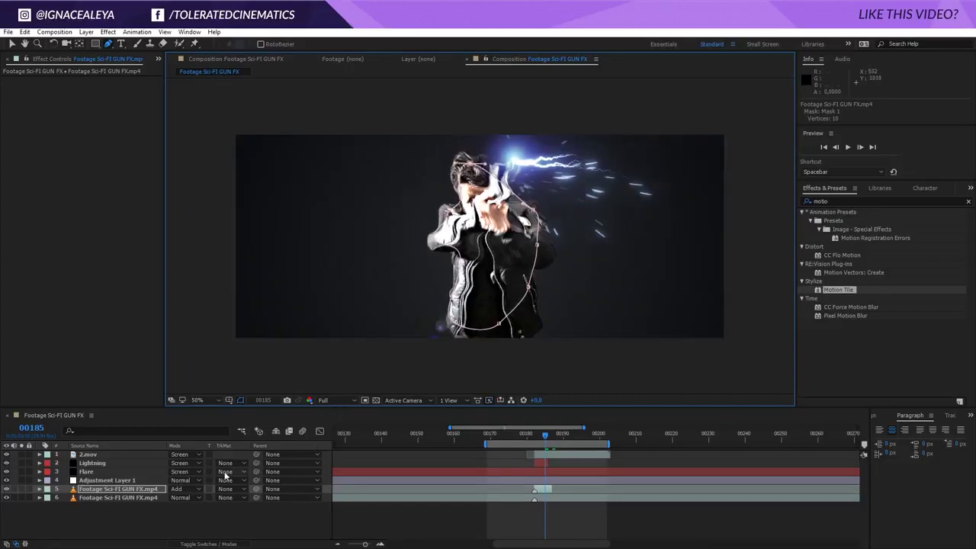
{"action": "key", "text": "f"}
{"action": "left_click_drag", "start_coordinate": [193, 507], "coordinate": [297, 512]}
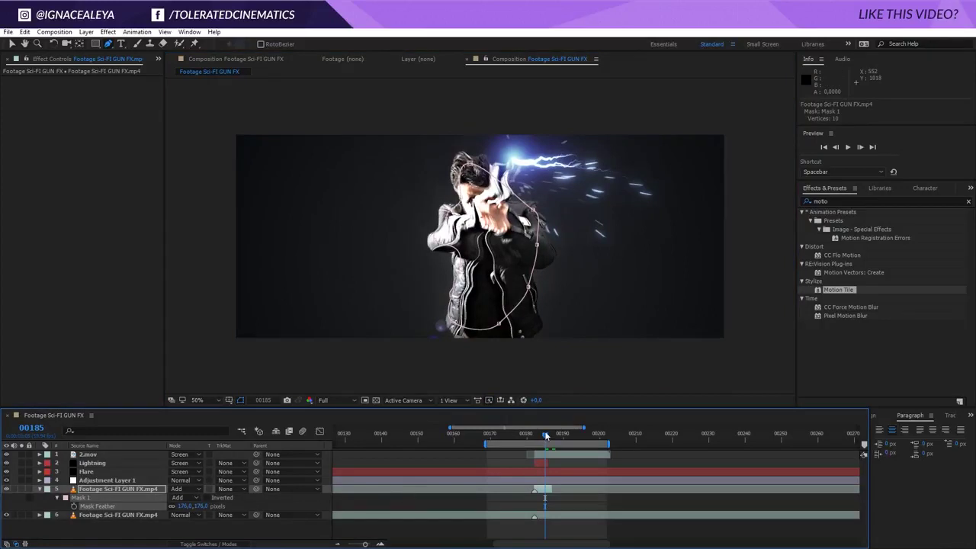
Keyframe the duplicated clip's Opacity from 100% at frame 183 to 0% at frame 187 and check the fade
{"action": "key", "text": "v"}
{"action": "left_click_drag", "start_coordinate": [544, 435], "coordinate": [537, 451]}
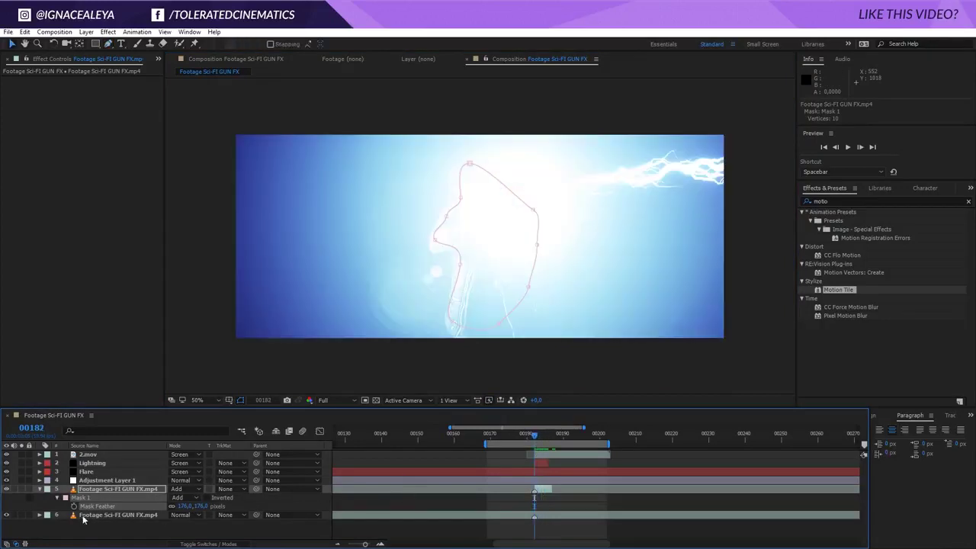
{"action": "left_click", "coordinate": [113, 488]}
{"action": "key", "text": "t"}
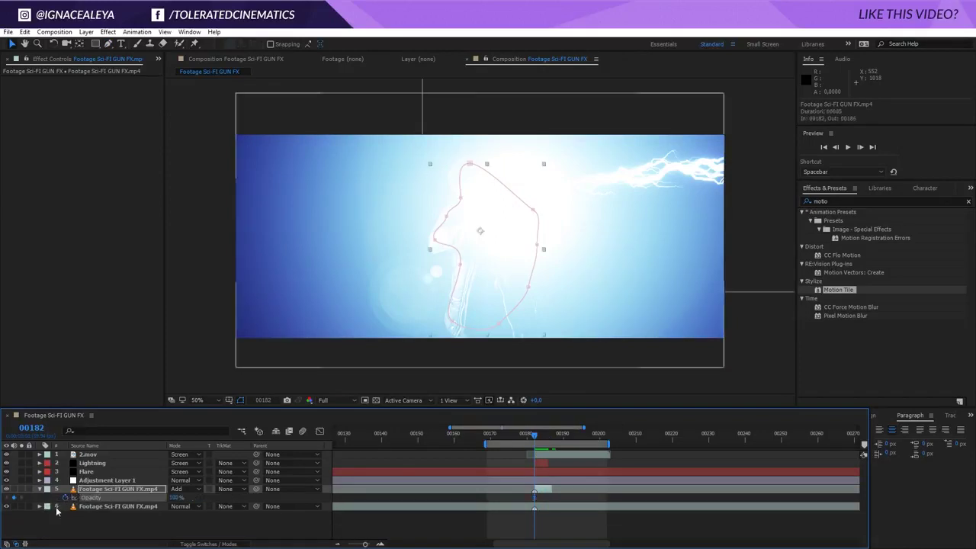
{"action": "key", "text": "Page_Down"}
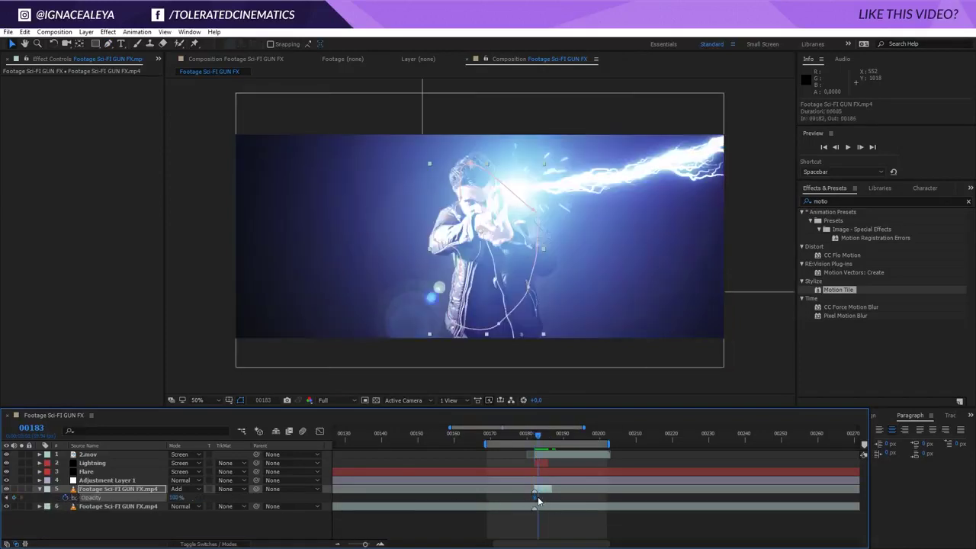
{"action": "left_click", "coordinate": [537, 495]}
{"action": "key", "text": "Page_Down"}
{"action": "key", "text": "Page_Down"}
{"action": "key", "text": "Page_Down"}
{"action": "key", "text": "Page_Down"}
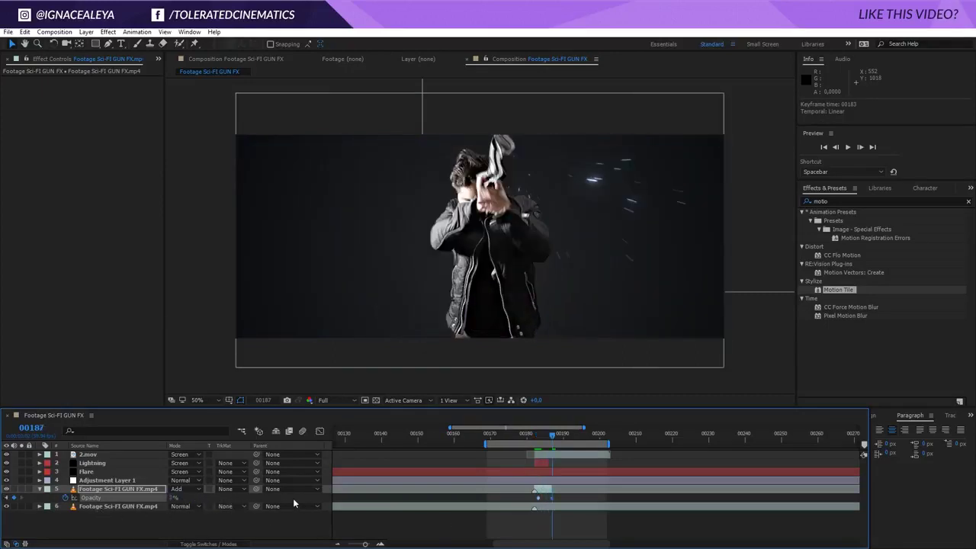
{"action": "mouse_move", "coordinate": [552, 434]}
{"action": "left_mouse_down"}
{"action": "mouse_move", "coordinate": [538, 438]}
{"action": "mouse_move", "coordinate": [550, 447]}
{"action": "mouse_move", "coordinate": [541, 448]}
{"action": "left_mouse_up"}
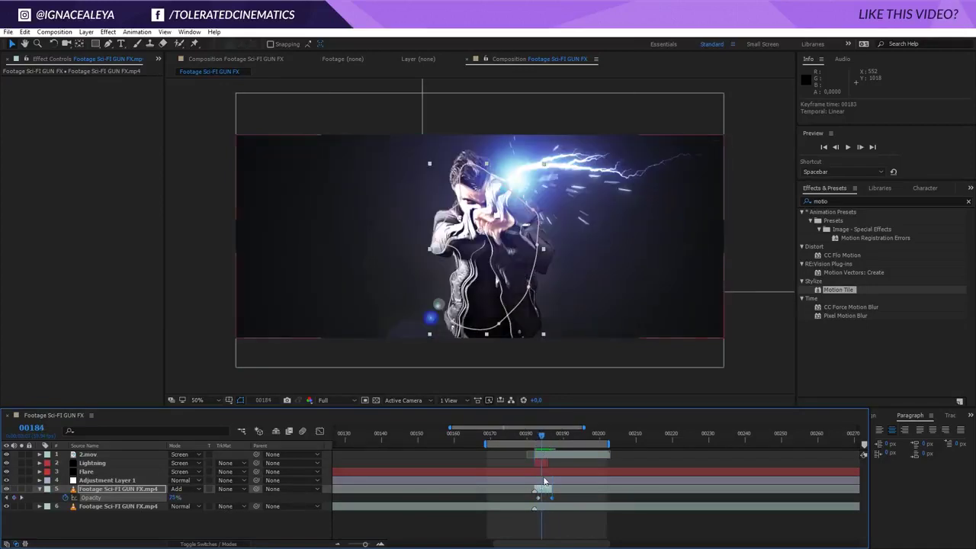
Apply Curves to the masked duplicate, raising the Blue channel's midtones and lowering the Red channel's midtones
{"action": "left_click", "coordinate": [541, 490]}
{"action": "left_click", "coordinate": [108, 32]}
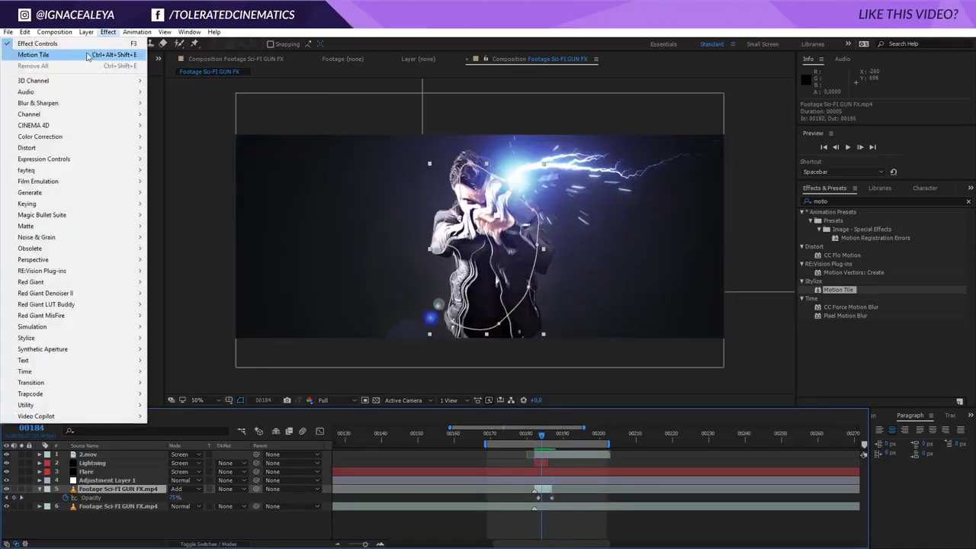
{"action": "mouse_move", "coordinate": [46, 140]}
{"action": "left_click", "coordinate": [199, 340]}
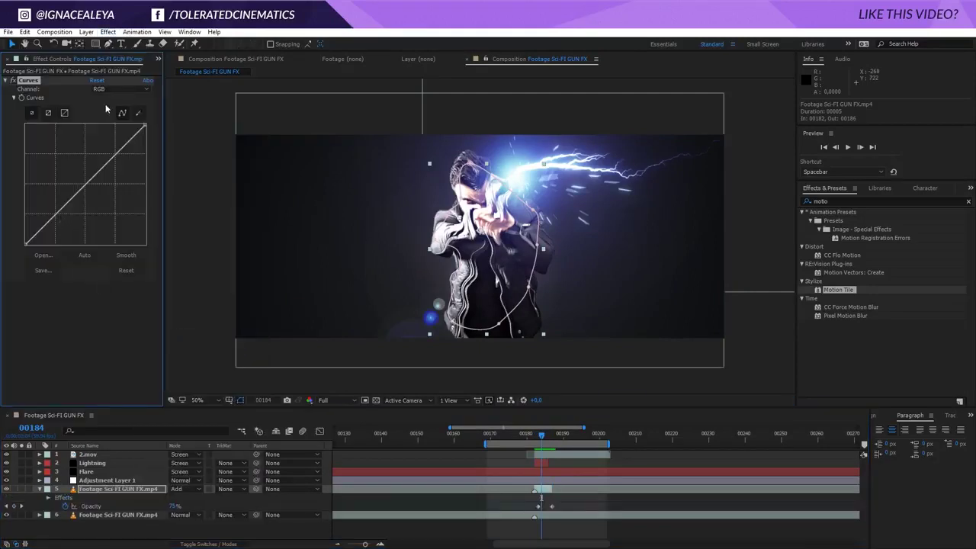
{"action": "left_click", "coordinate": [122, 88]}
{"action": "left_click", "coordinate": [115, 132]}
{"action": "left_click_drag", "start_coordinate": [79, 188], "coordinate": [67, 175]}
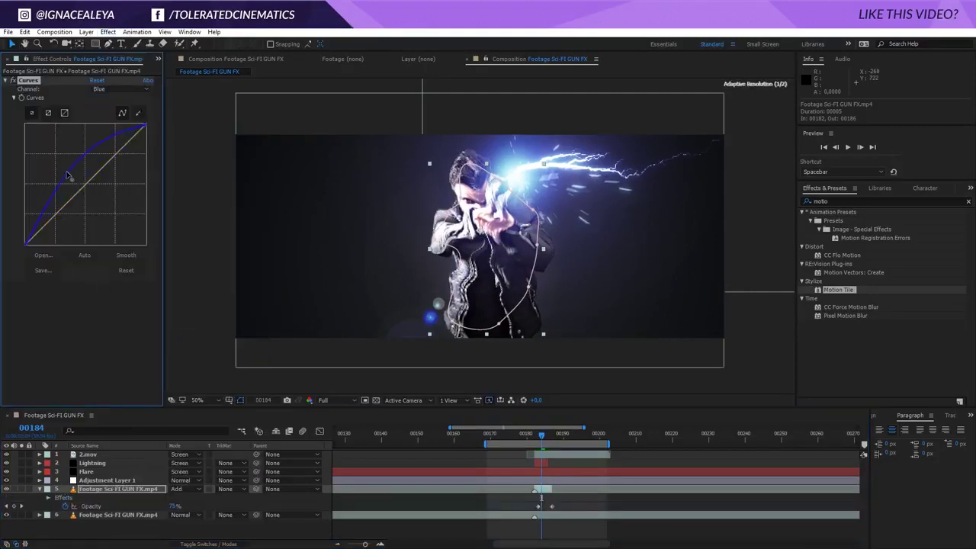
{"action": "left_click", "coordinate": [122, 89]}
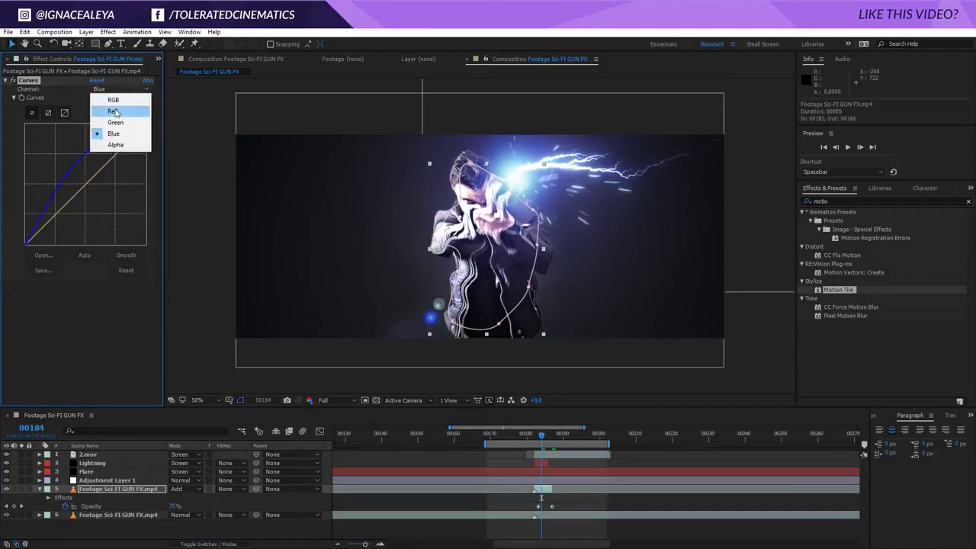
{"action": "left_click", "coordinate": [114, 112]}
{"action": "left_click_drag", "start_coordinate": [90, 181], "coordinate": [107, 198]}
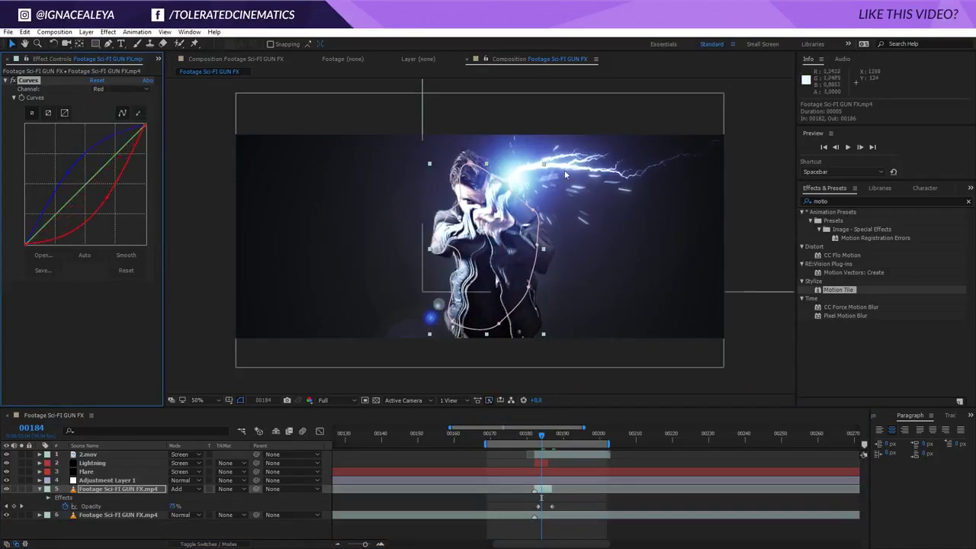
Preview the gun shot with the added light, extending the work area to about frames 150 to 231
{"action": "left_click", "coordinate": [663, 504]}
{"action": "key", "text": "space"}
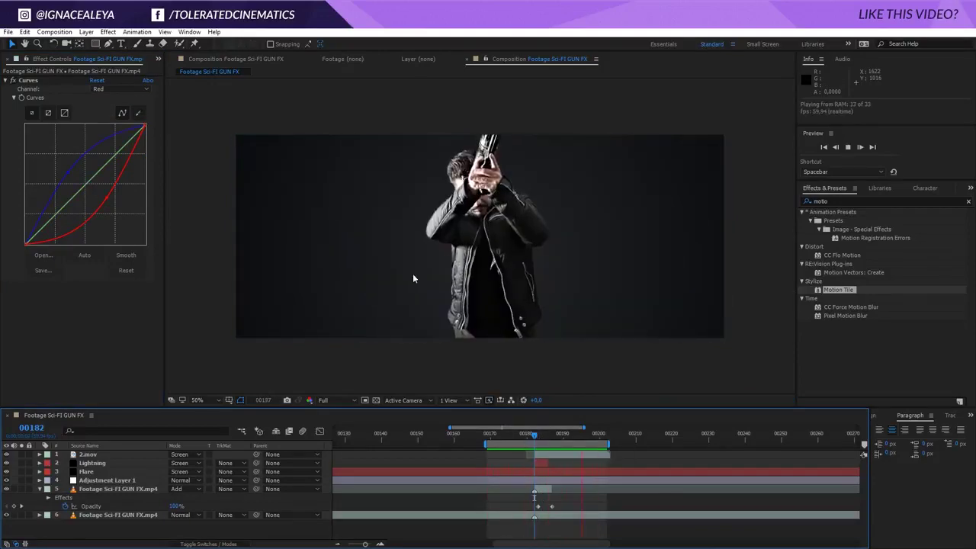
{"action": "mouse_move", "coordinate": [536, 432]}
{"action": "left_mouse_down"}
{"action": "mouse_move", "coordinate": [545, 438]}
{"action": "mouse_move", "coordinate": [537, 445]}
{"action": "left_mouse_up"}
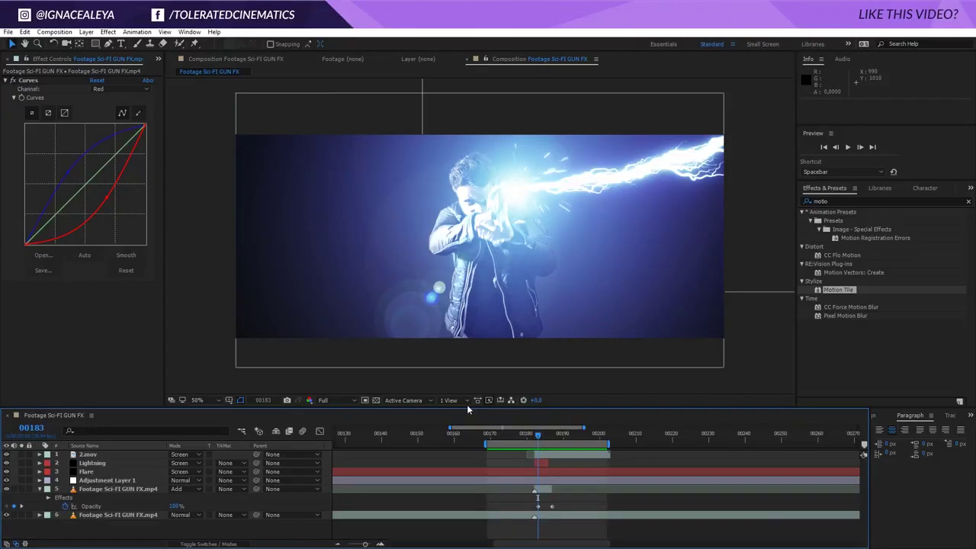
{"action": "key", "text": "space"}
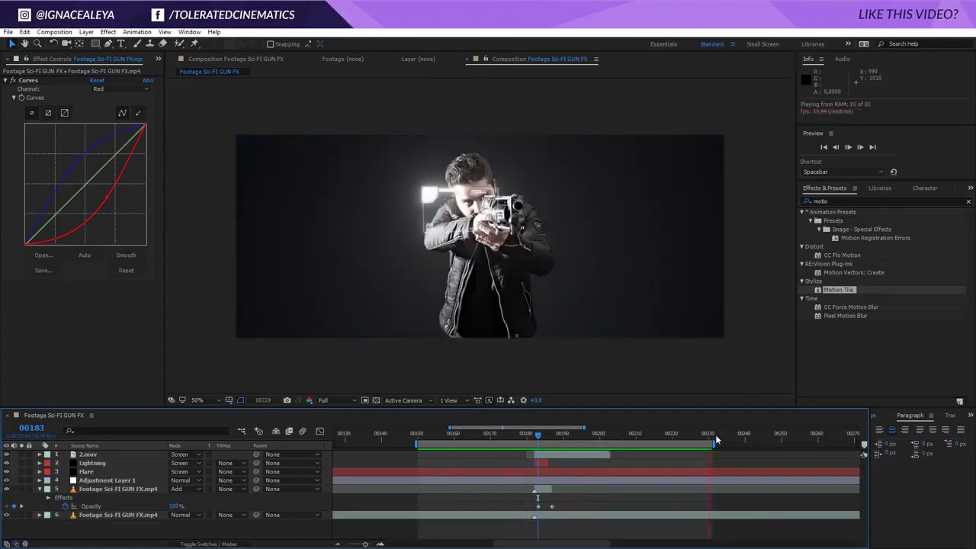